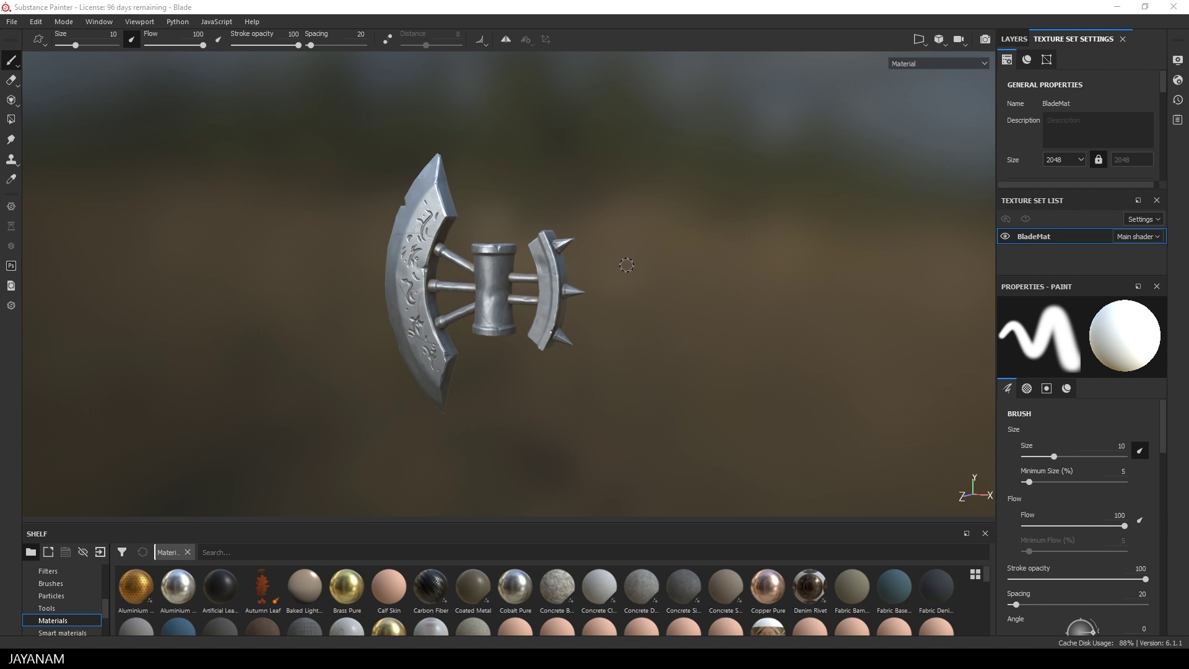
Re-export the blade mesh over Blade.fbx in the UE4 Models folder and confirm the replacement
mouse_move(626, 265)
left_mouse_down("alt")
mouse_move(881, 257)
mouse_move(639, 263)
left_mouse_up("alt")
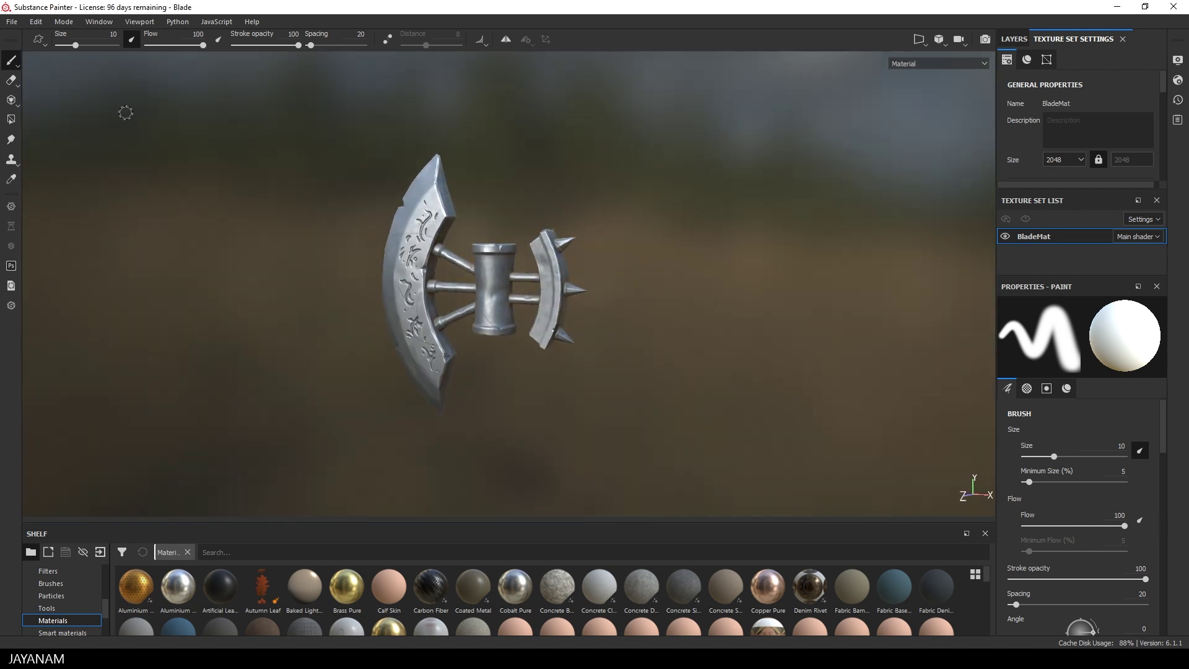
left_click(13, 21)
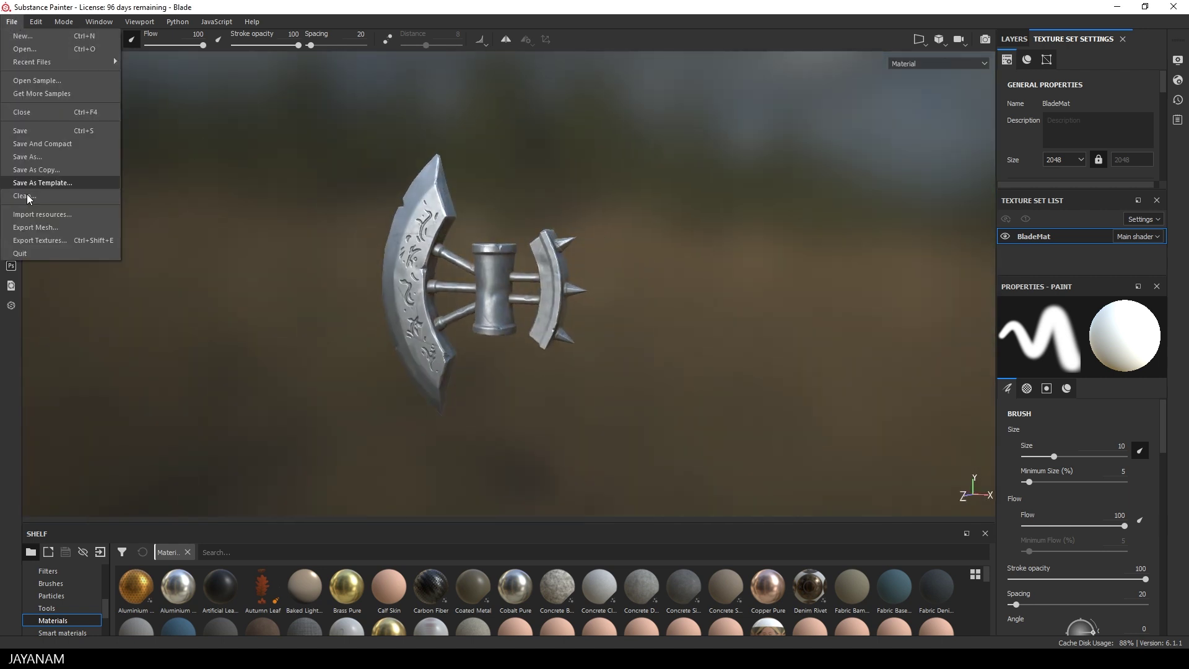
left_click(48, 228)
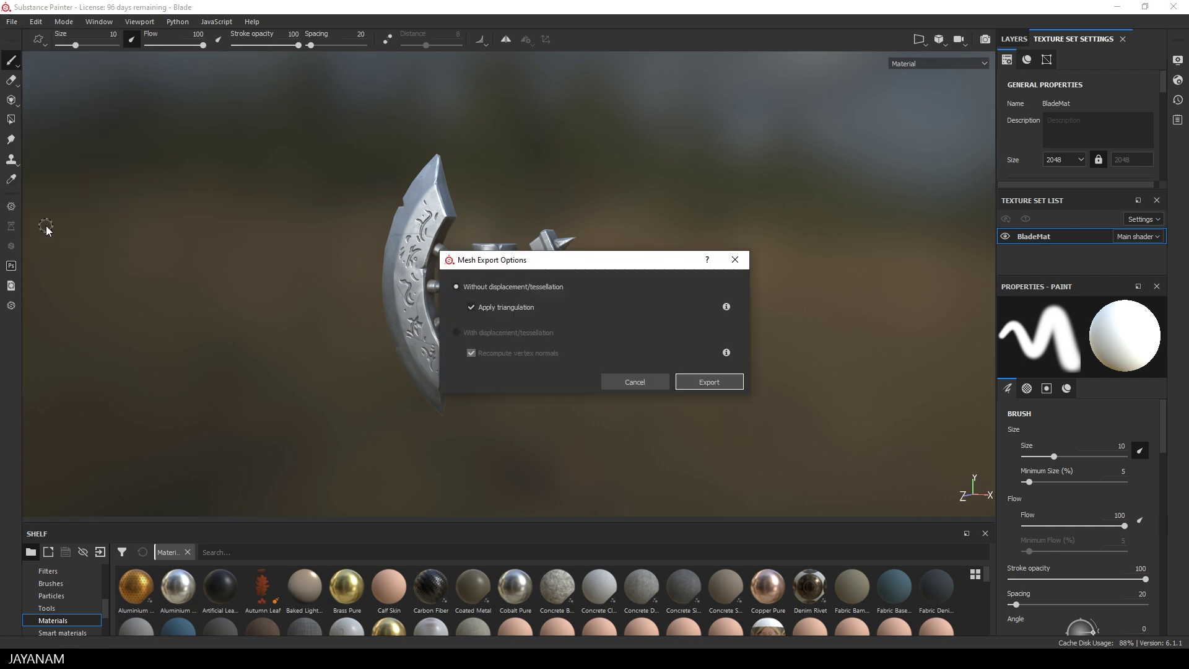
left_click(708, 382)
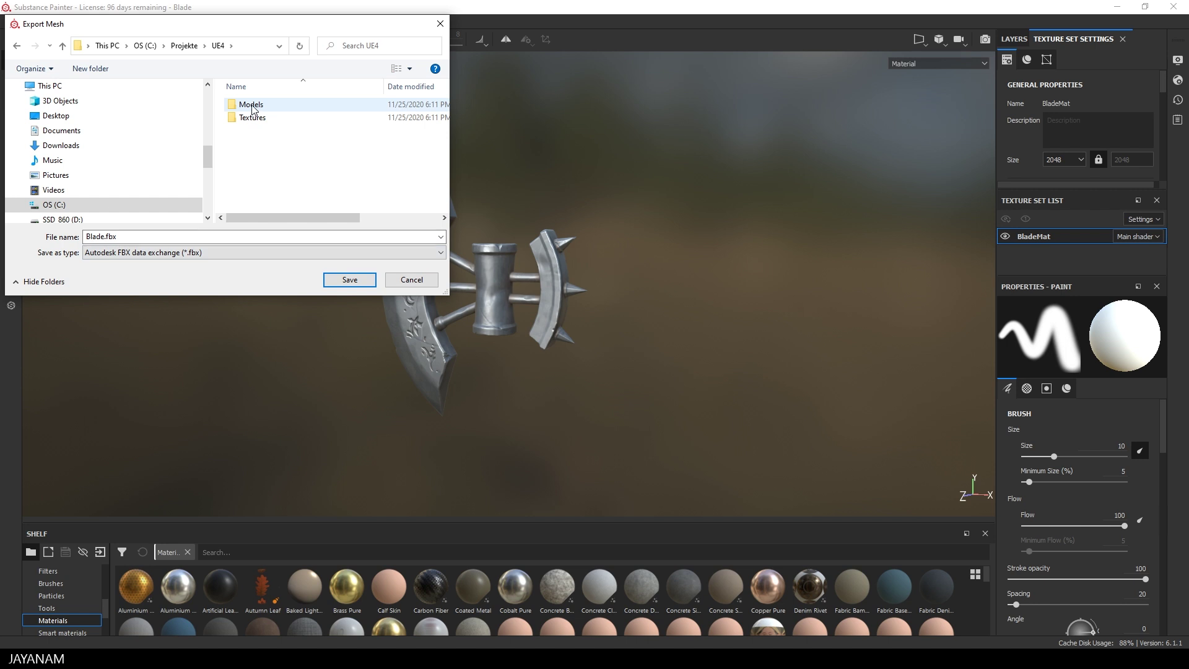
double_click(251, 104)
left_click(258, 131)
left_click(360, 282)
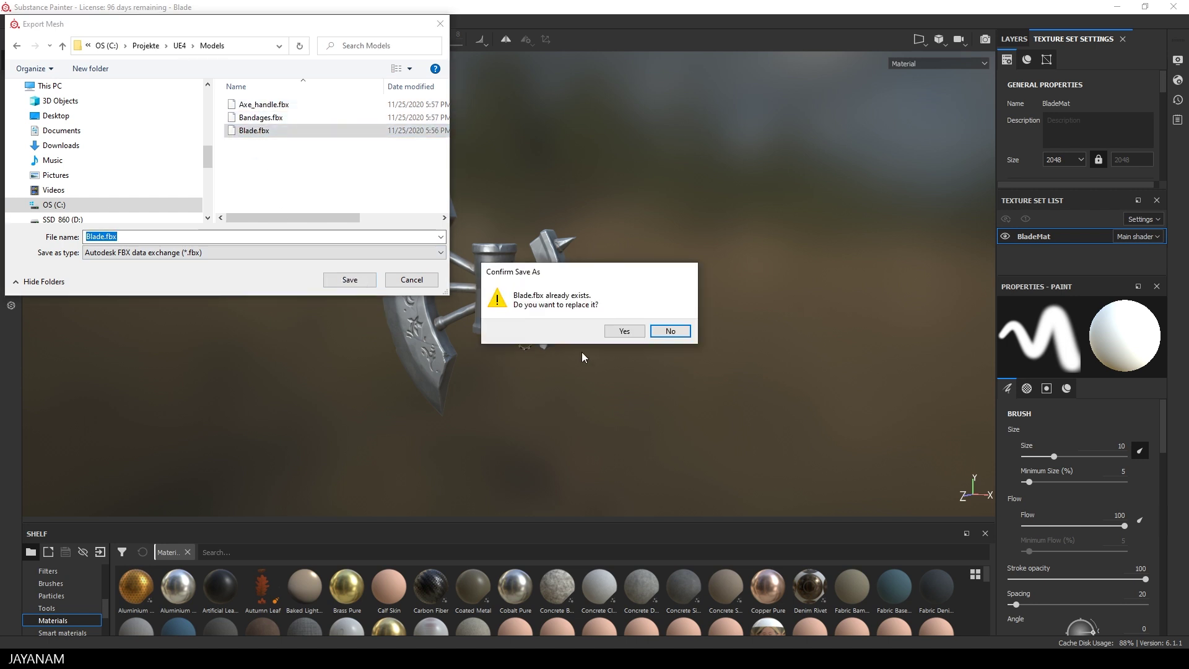
left_click(631, 332)
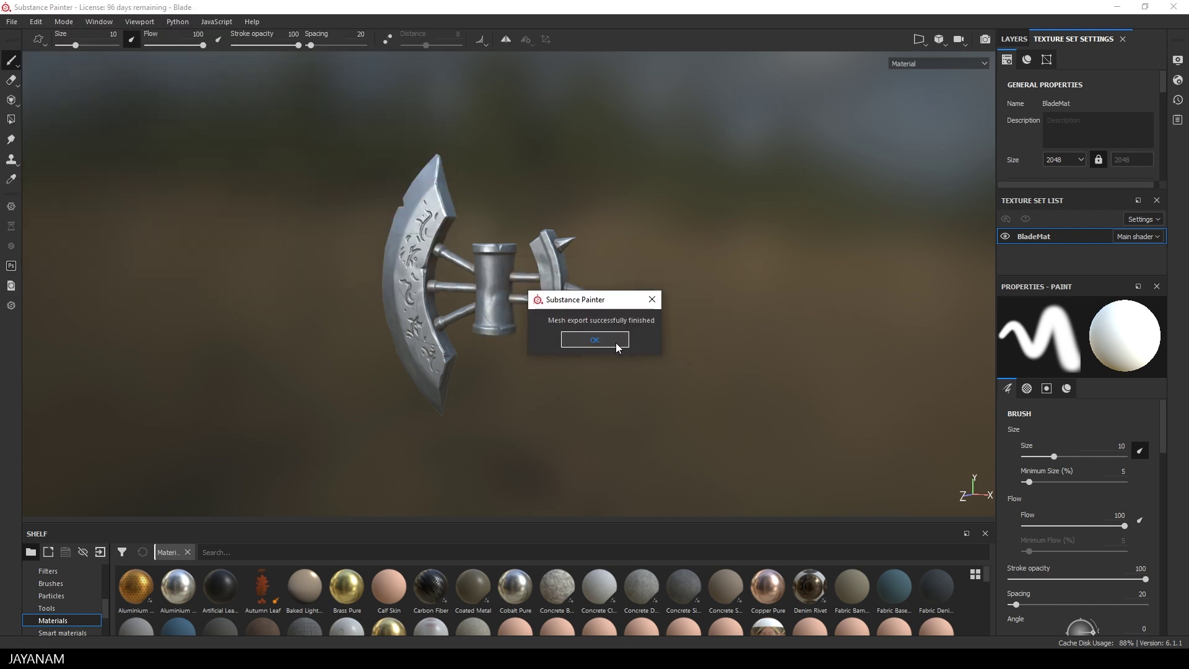
left_click(616, 342)
left_click(13, 22)
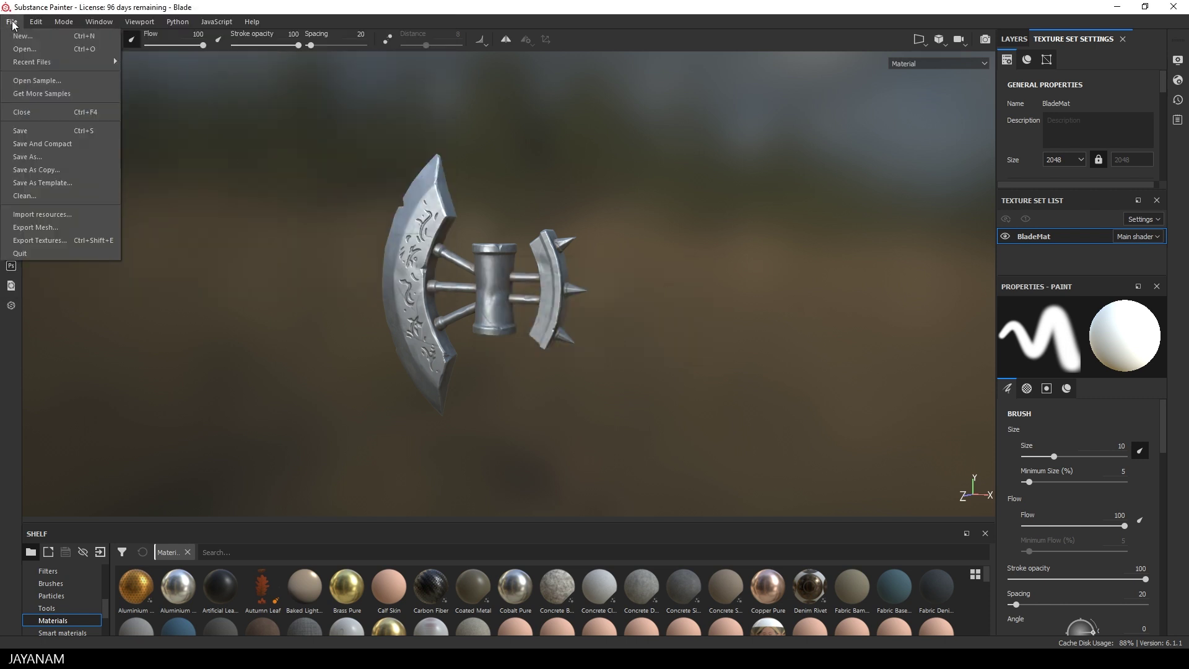
Set the texture export output directory to C:\Projekte\UE4\Textures
left_click(40, 240)
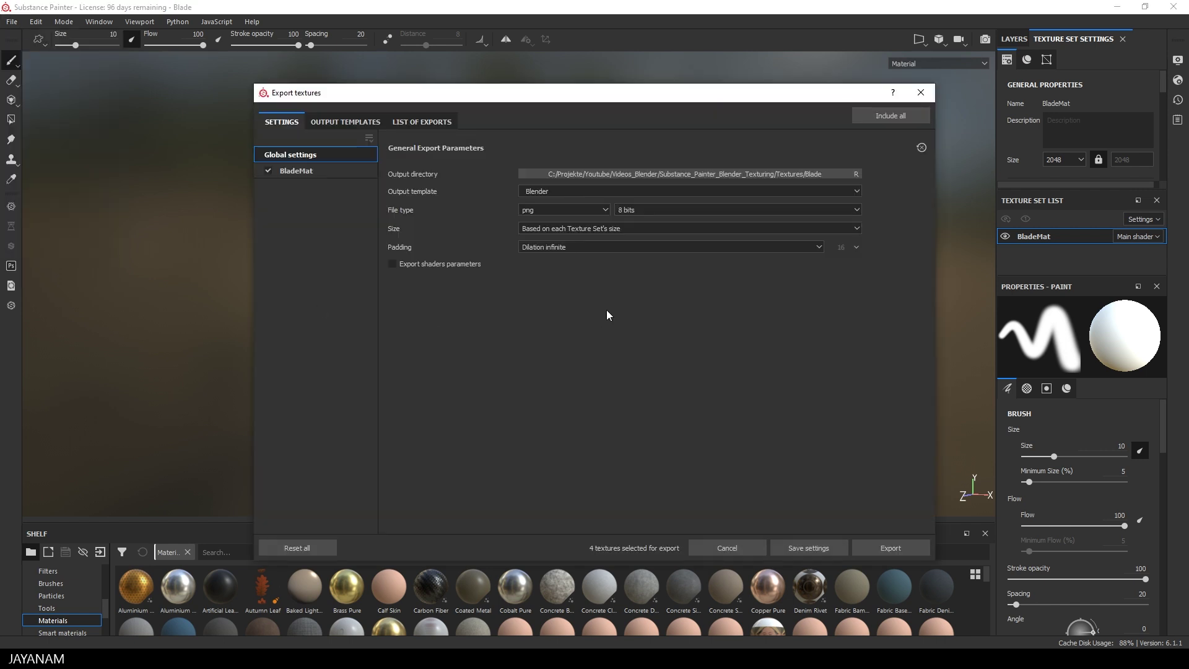
left_click(679, 174)
left_click(482, 138)
type("C:\\Projekte\\UE4")
key("Return")
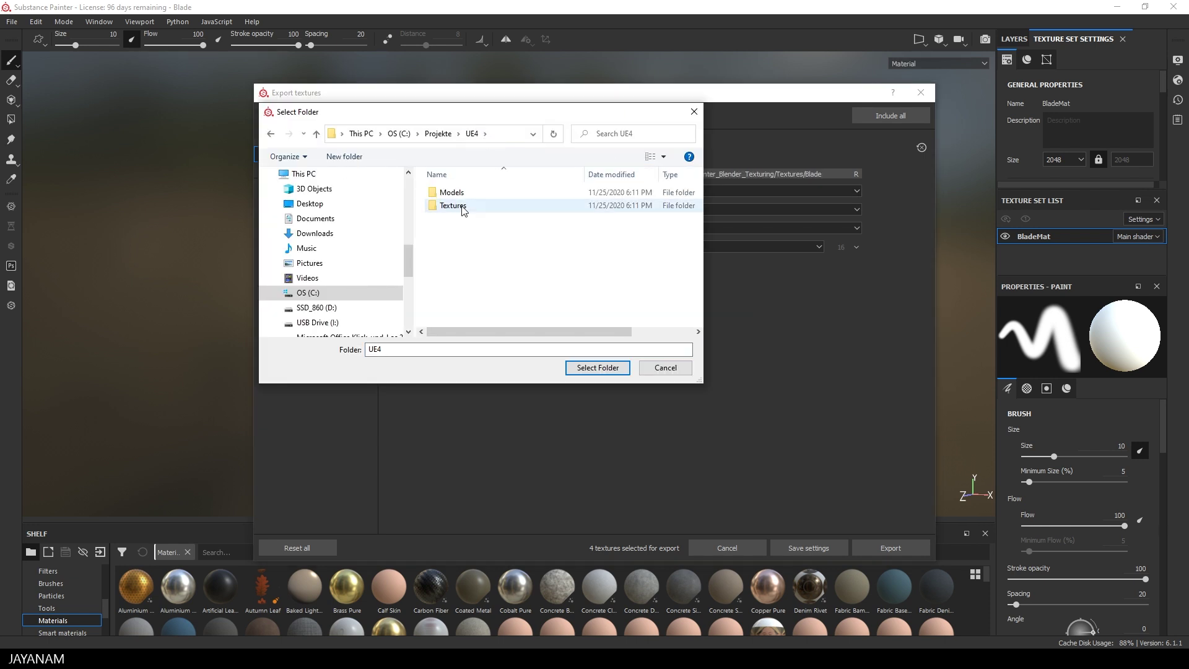
double_click(459, 207)
left_click(597, 368)
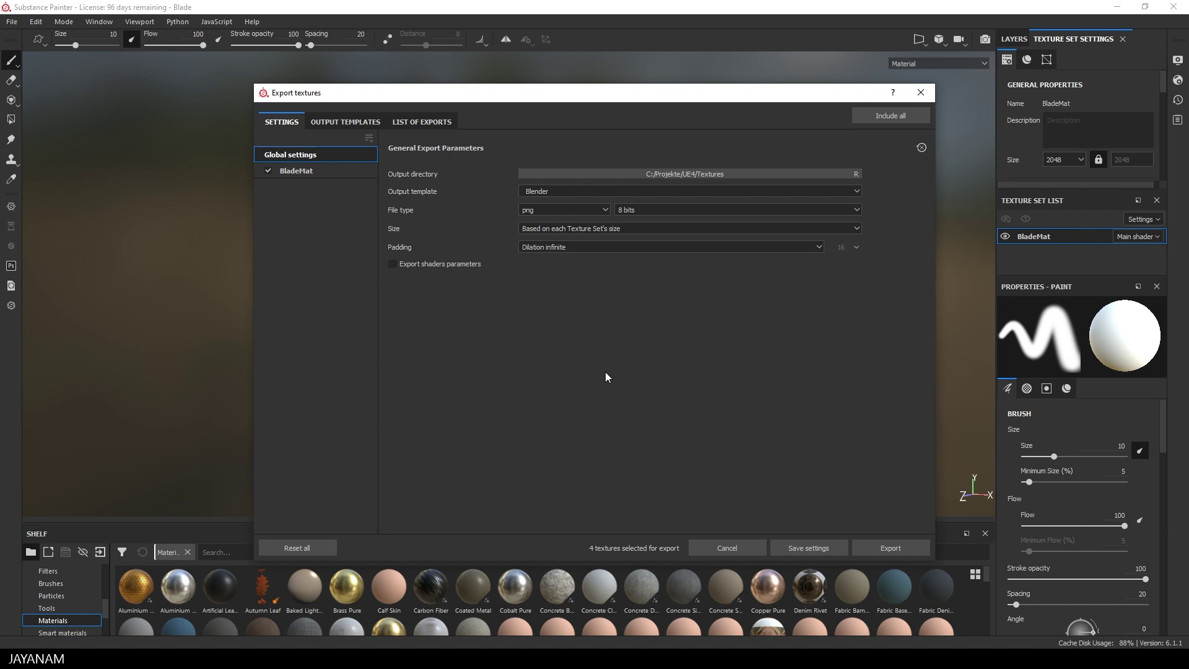
Choose Unreal Engine 4 (Packed) as the output template
left_click(601, 188)
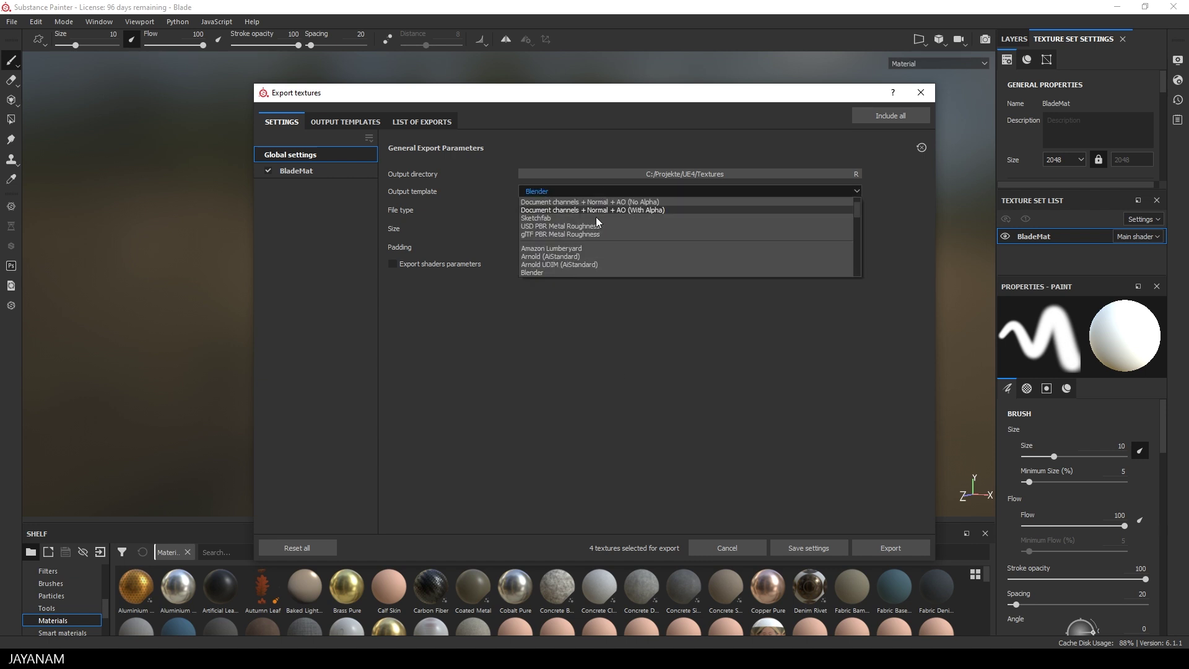
scroll(593, 239, "down", 5)
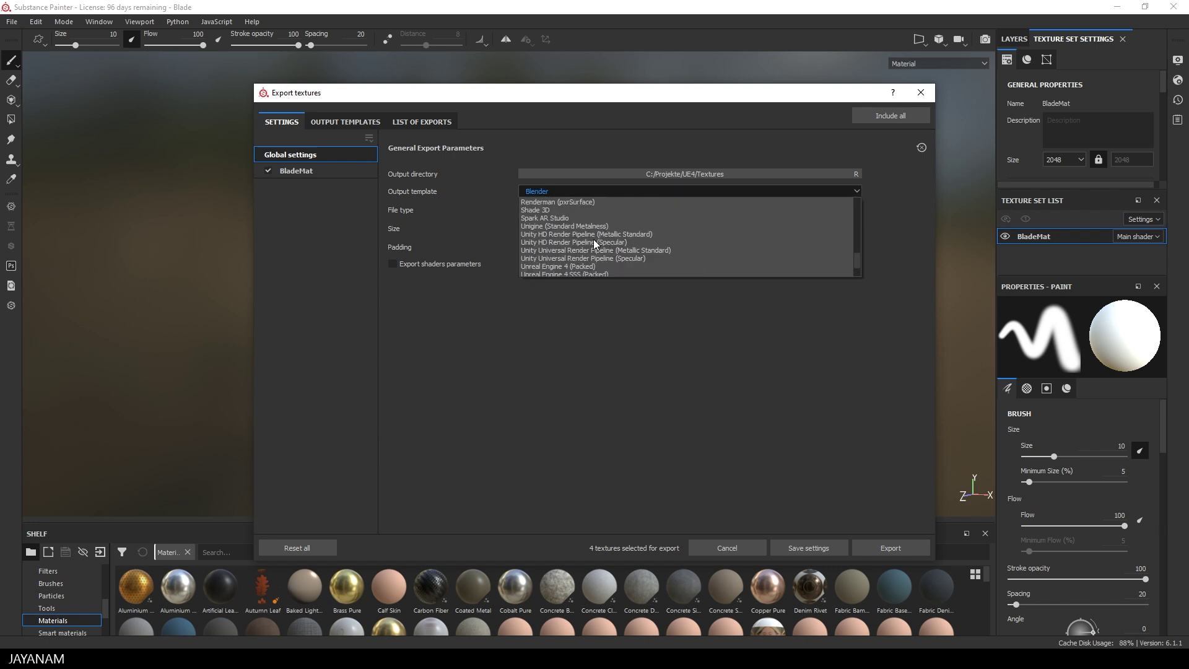
scroll(593, 239, "down", 1)
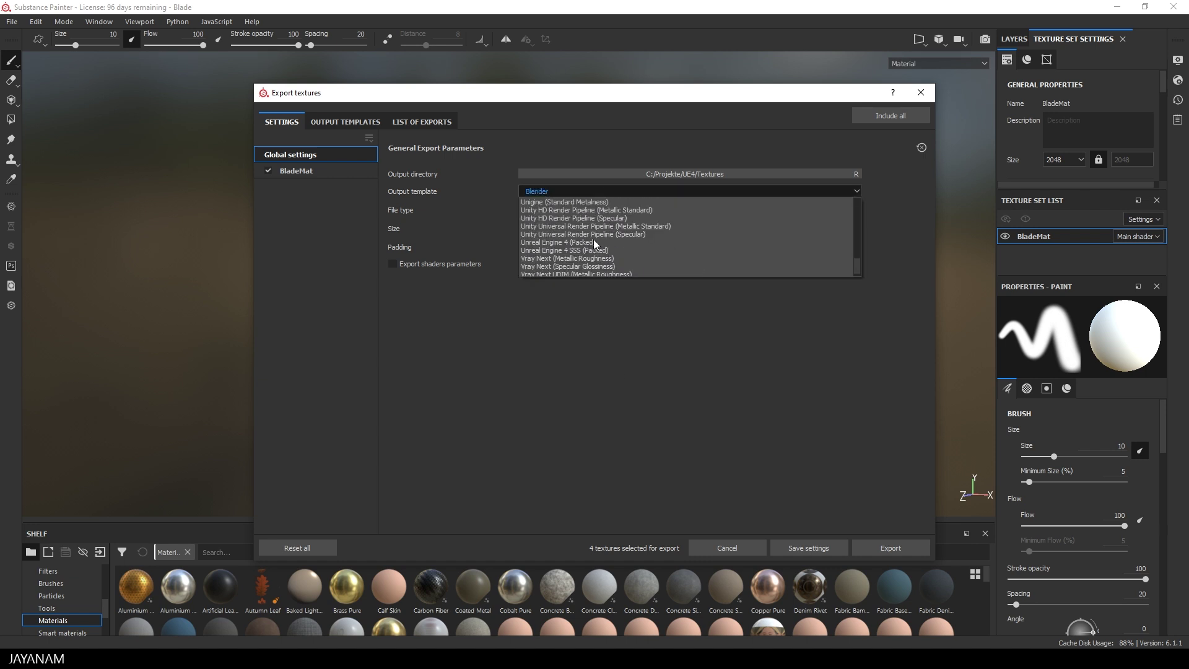
left_click(550, 243)
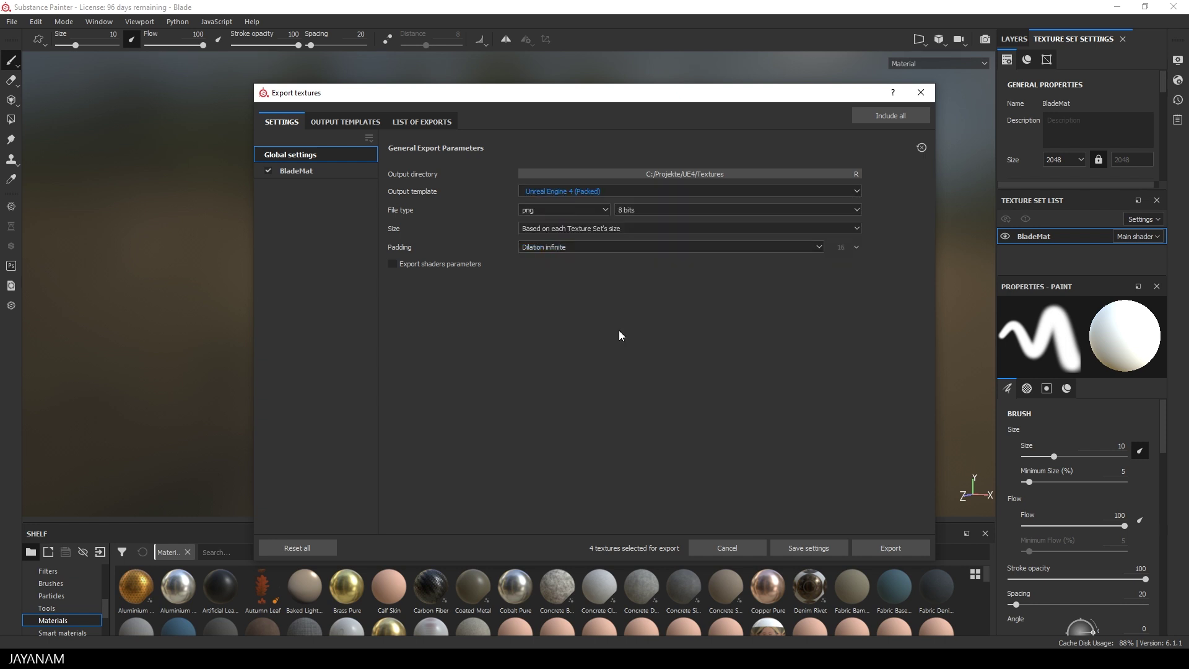
Review the Unreal Engine 4 (Packed) preset maps and the list of texture files to export
left_click(348, 120)
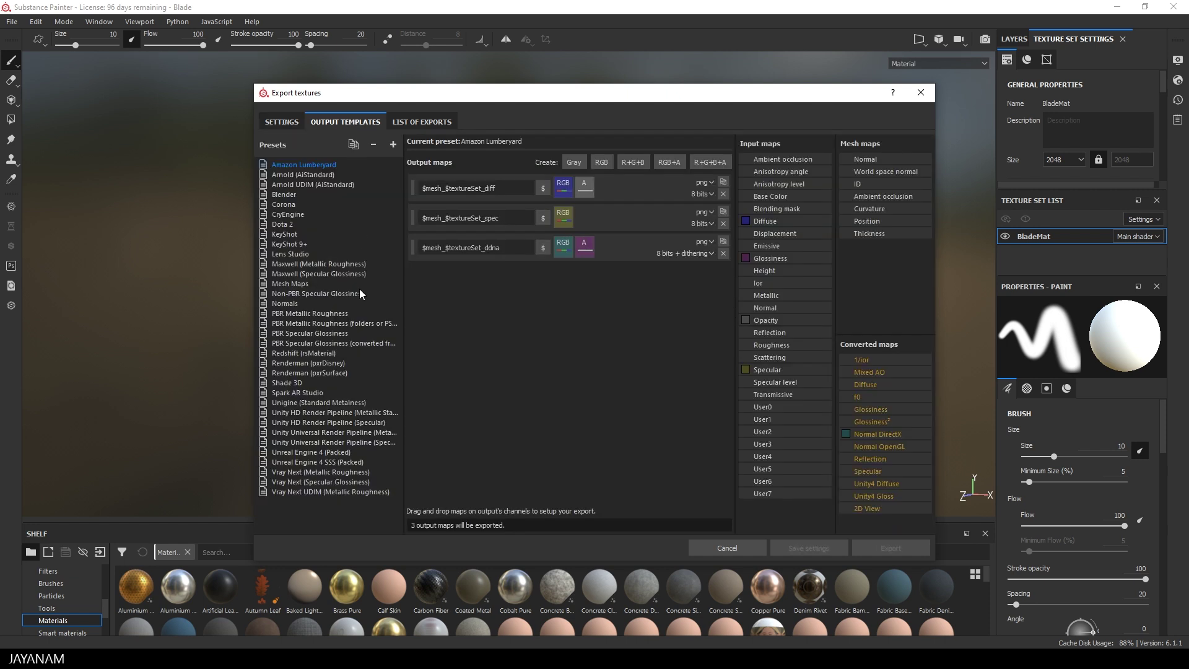
left_click(323, 452)
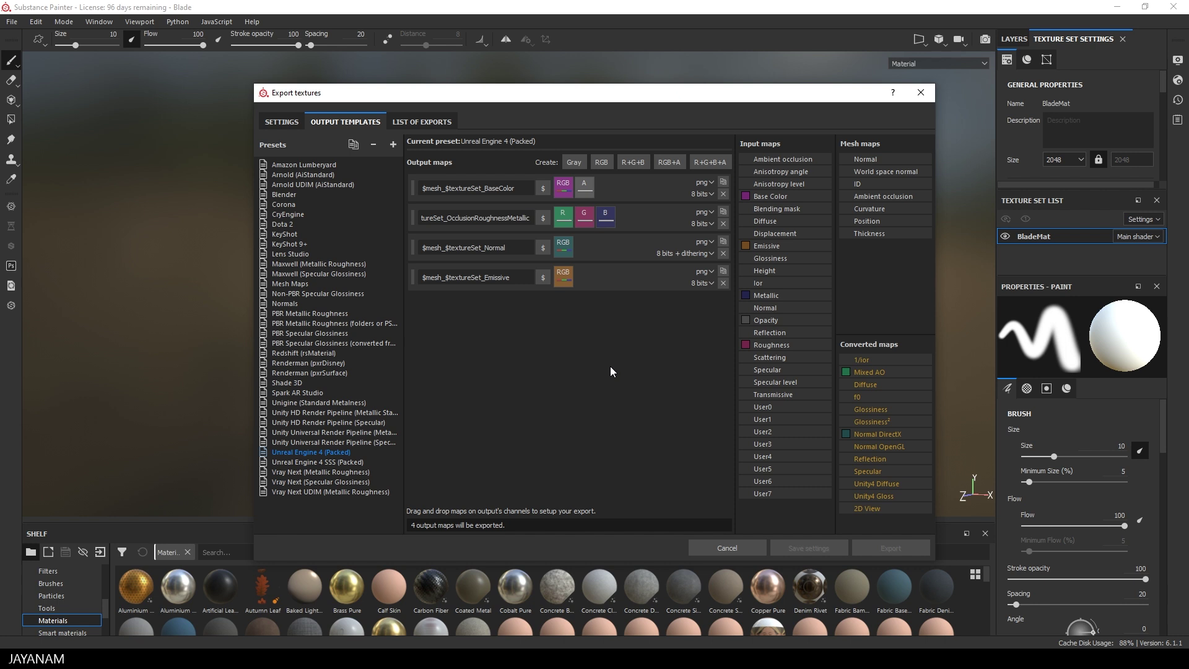
left_click(440, 124)
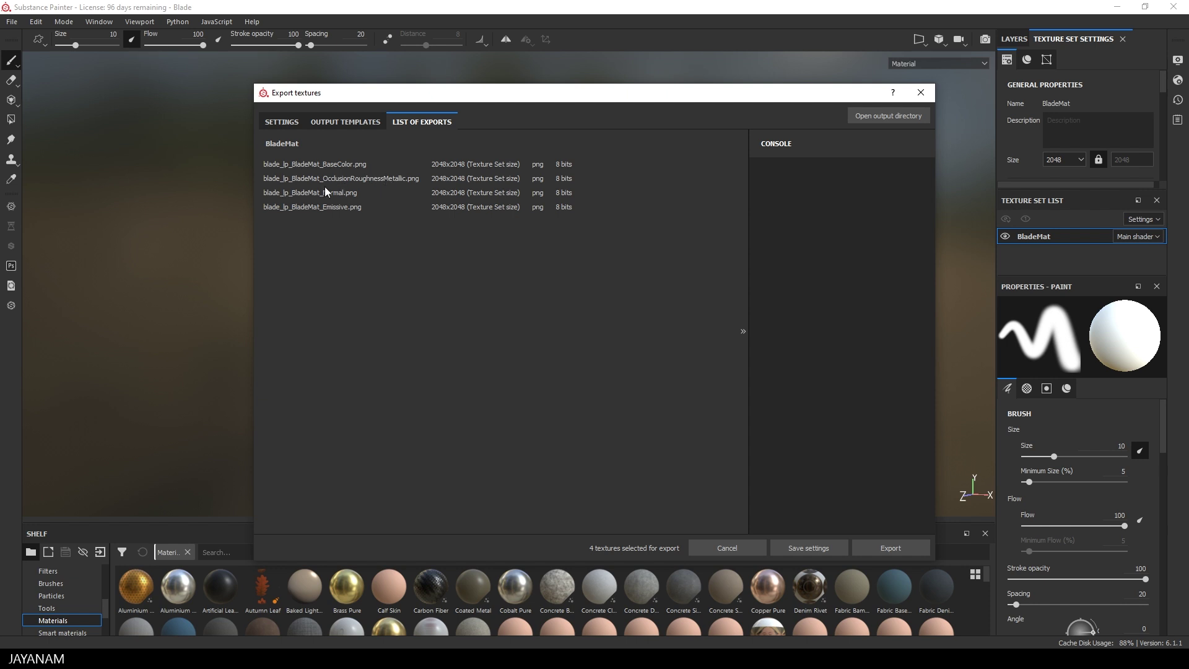
left_click(281, 122)
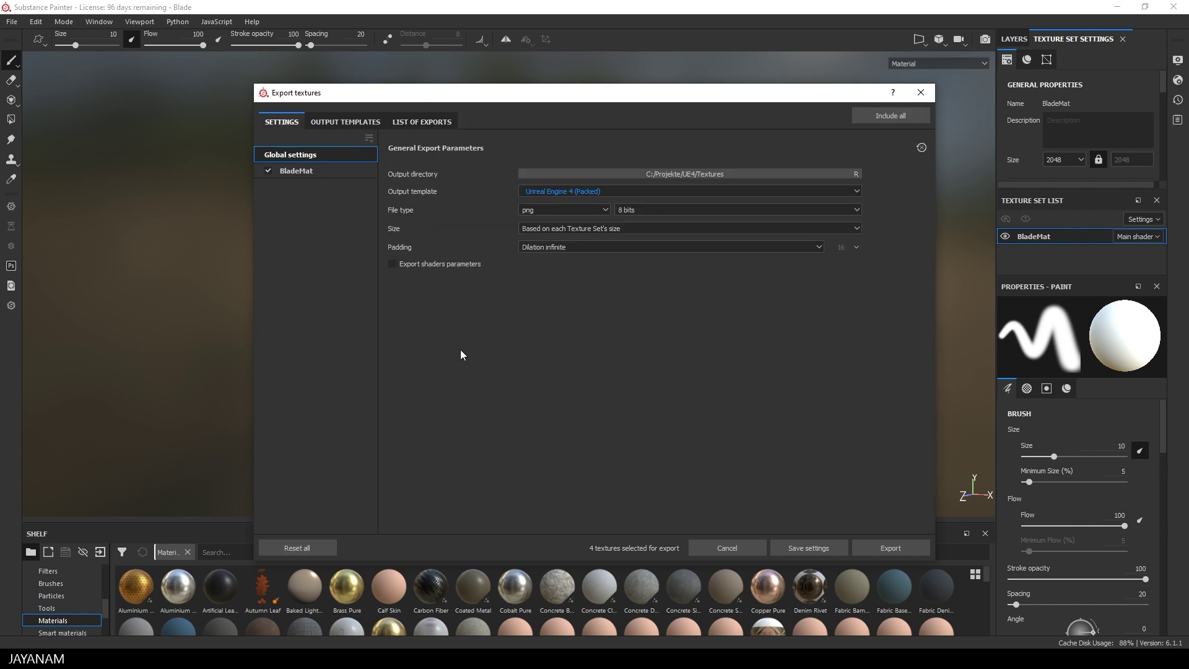
Export the blade textures and check the Normal and OcclusionRoughnessMetallic PNGs in the output folder
left_click(884, 547)
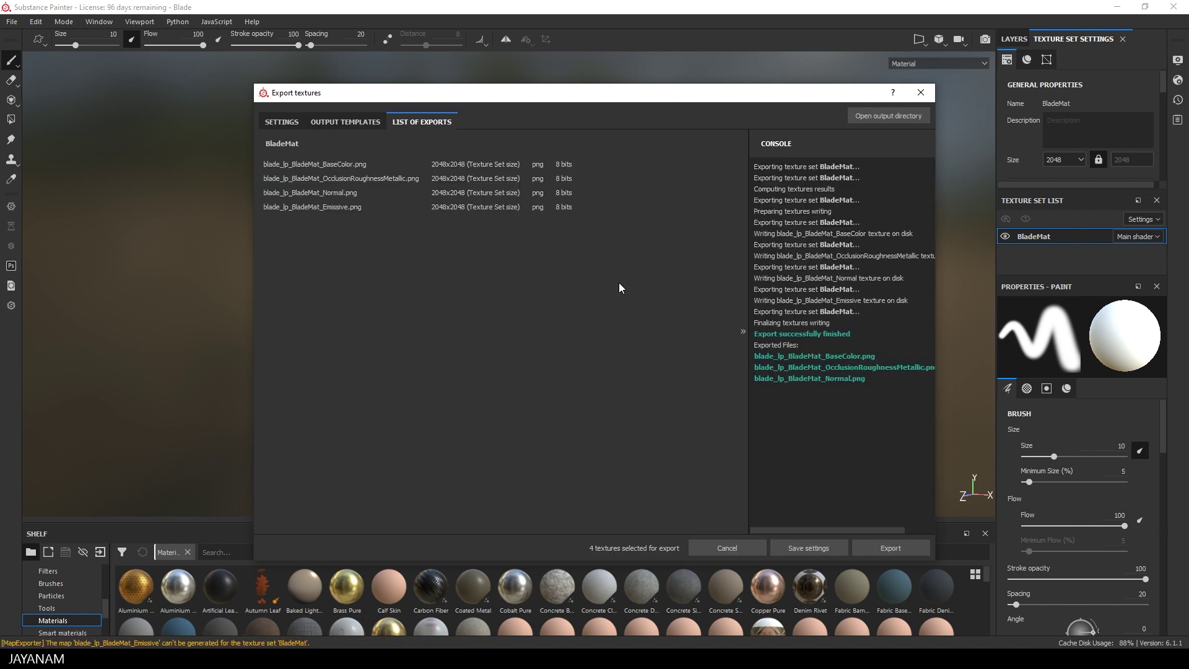
left_click(868, 115)
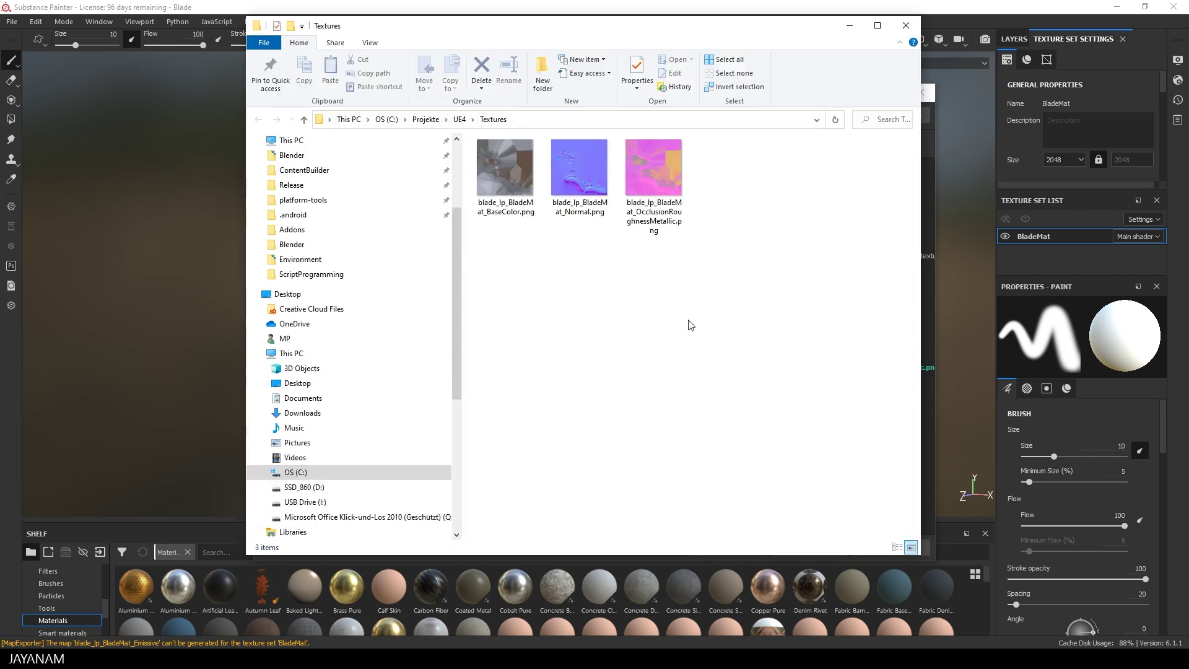
left_click(573, 163)
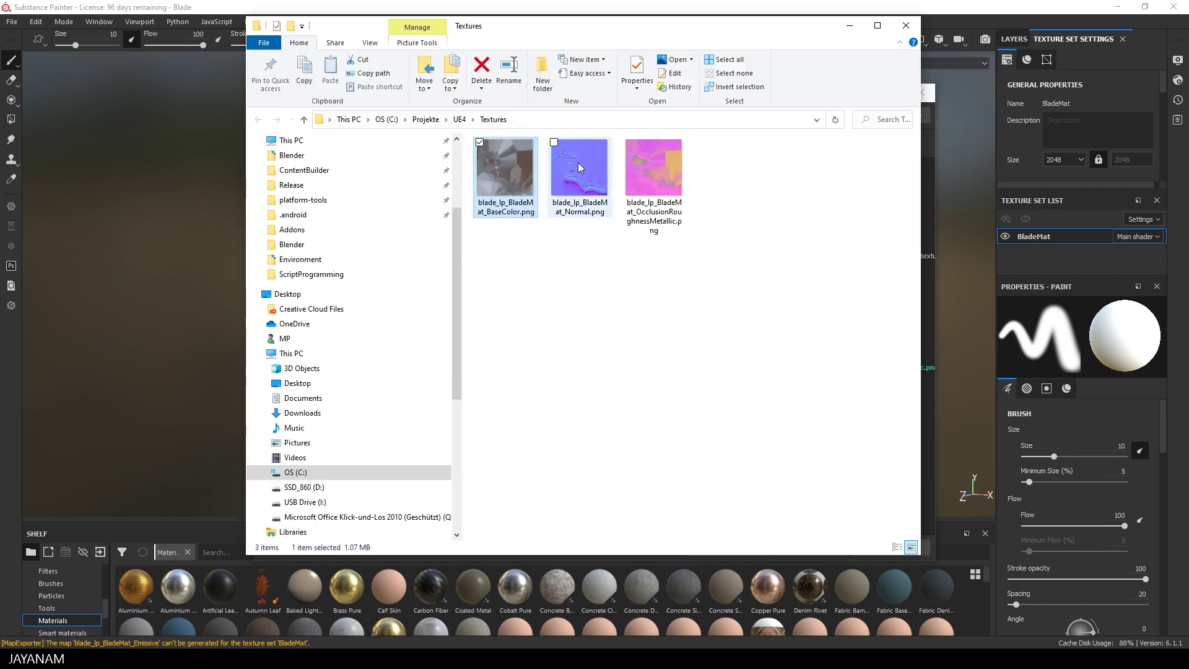
left_click(647, 164)
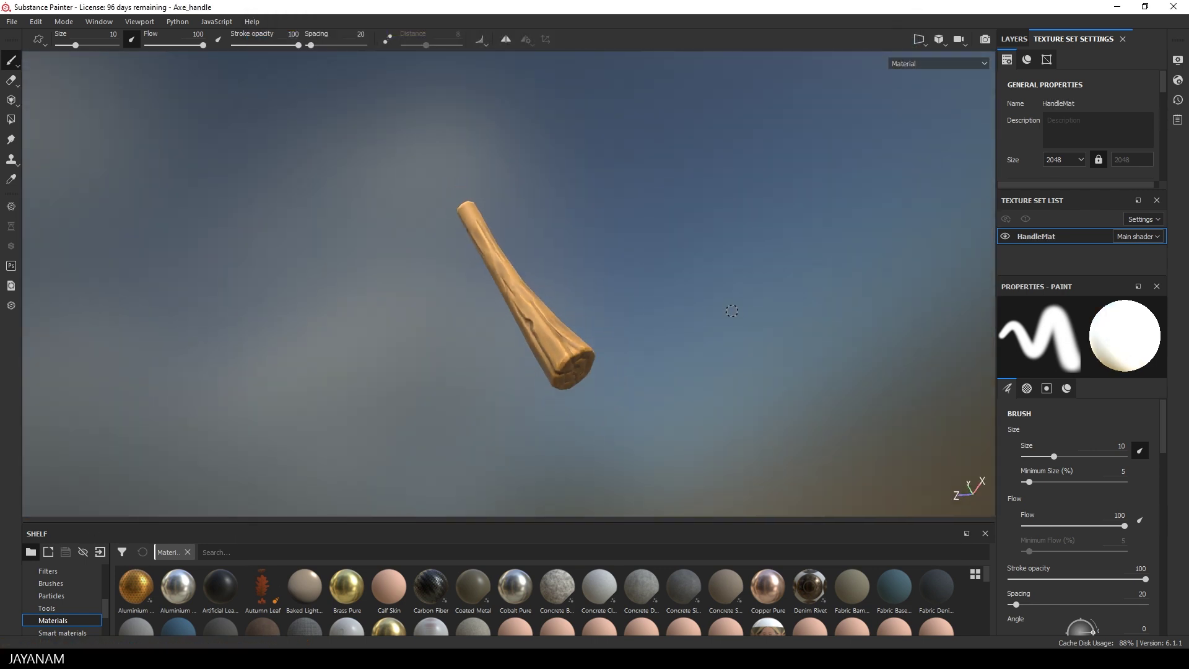
Set the handle's texture export output directory to C:\Projekte\UE4\Textures
left_click_drag(714, 313, 669, 291, "alt")
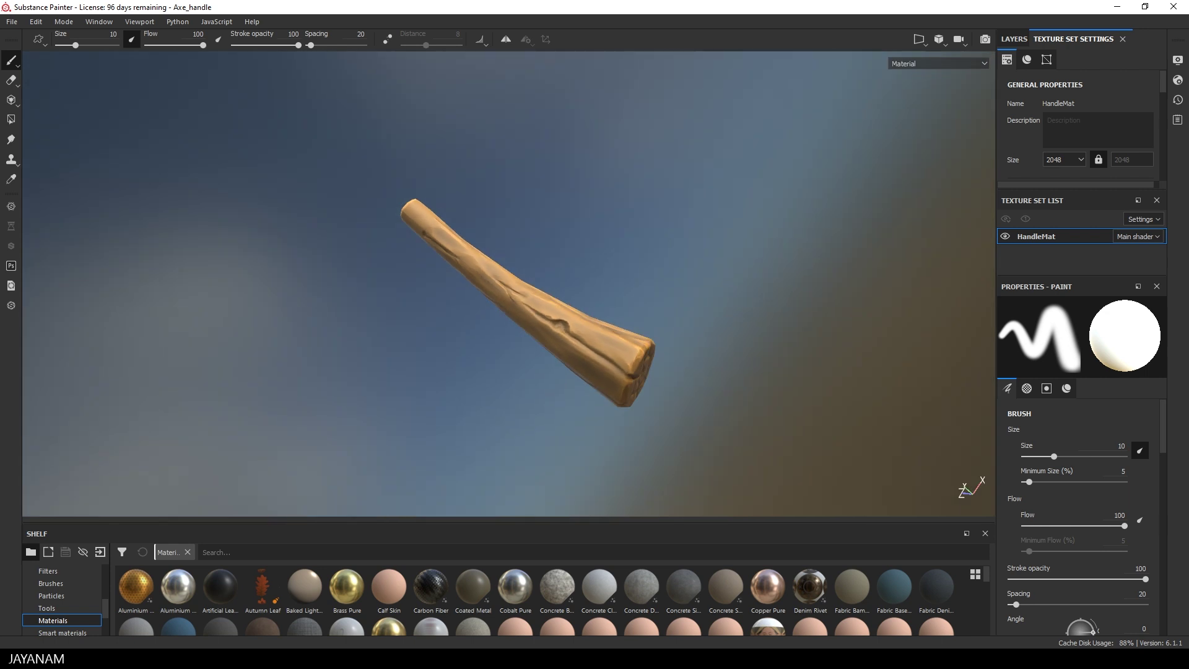
left_click(11, 21)
left_click(46, 241)
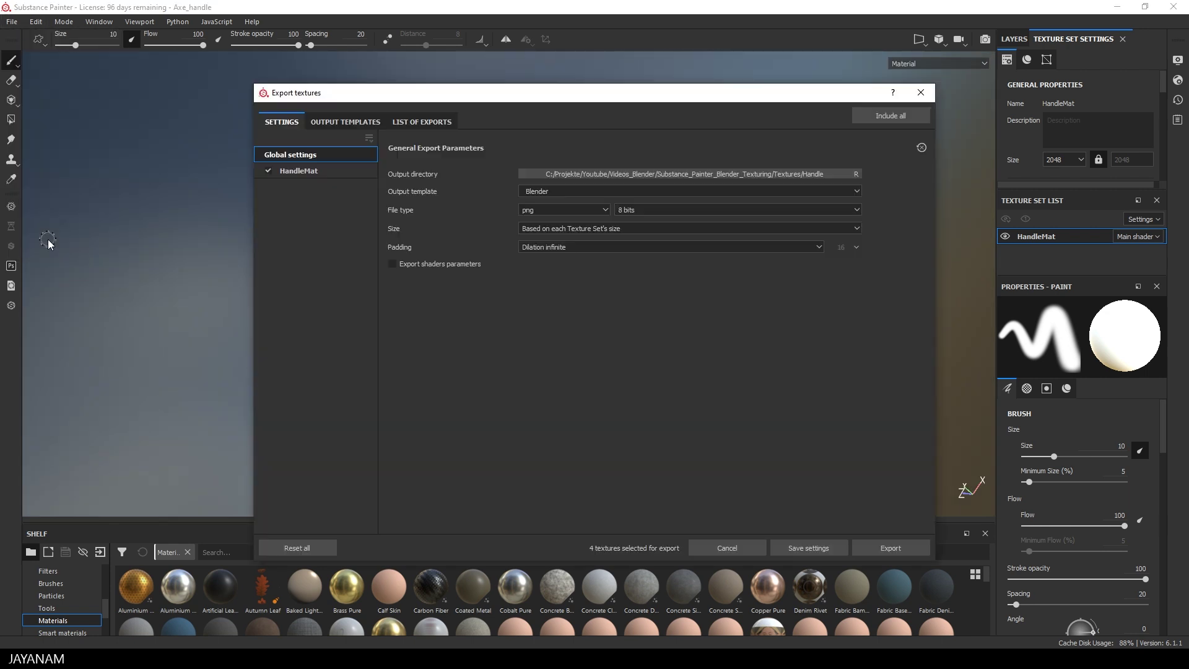
left_click(591, 175)
left_click(457, 135)
type("C:\\Projekte\\UE4")
key("Return")
left_click(454, 208)
double_click(454, 208)
left_click(597, 367)
Export the HandleMat textures with the Unreal Engine 4 (Packed) template and close the dialog
left_click(560, 191)
scroll(585, 235, "down", 5)
scroll(586, 236, "up", 3)
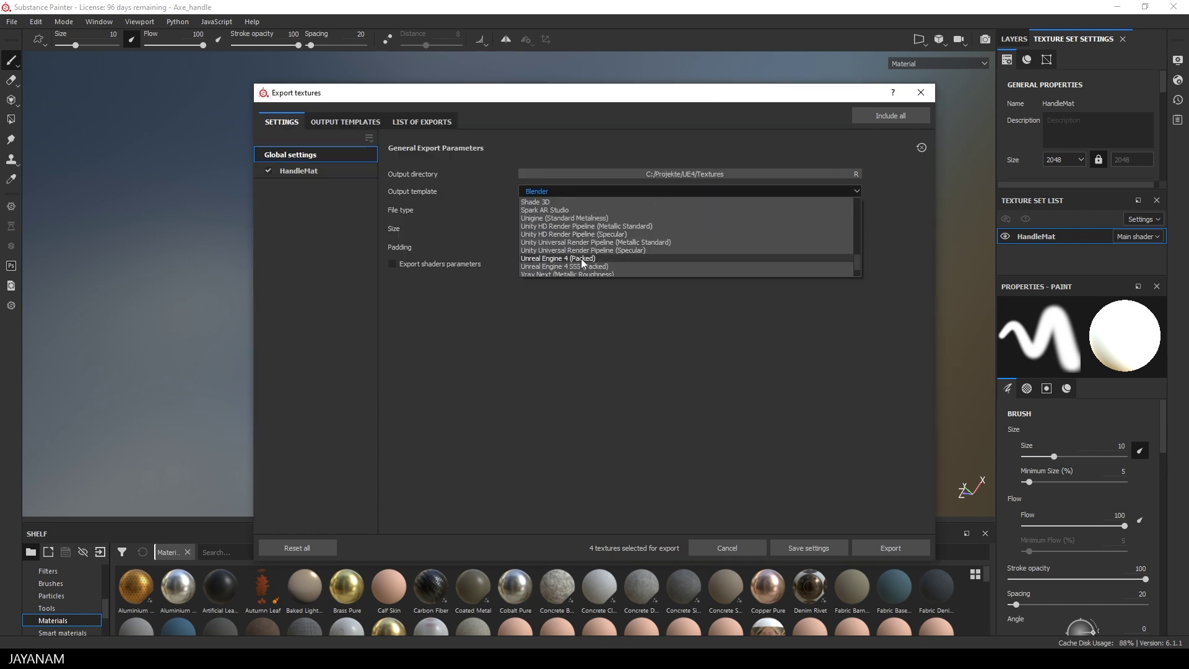
left_click(580, 258)
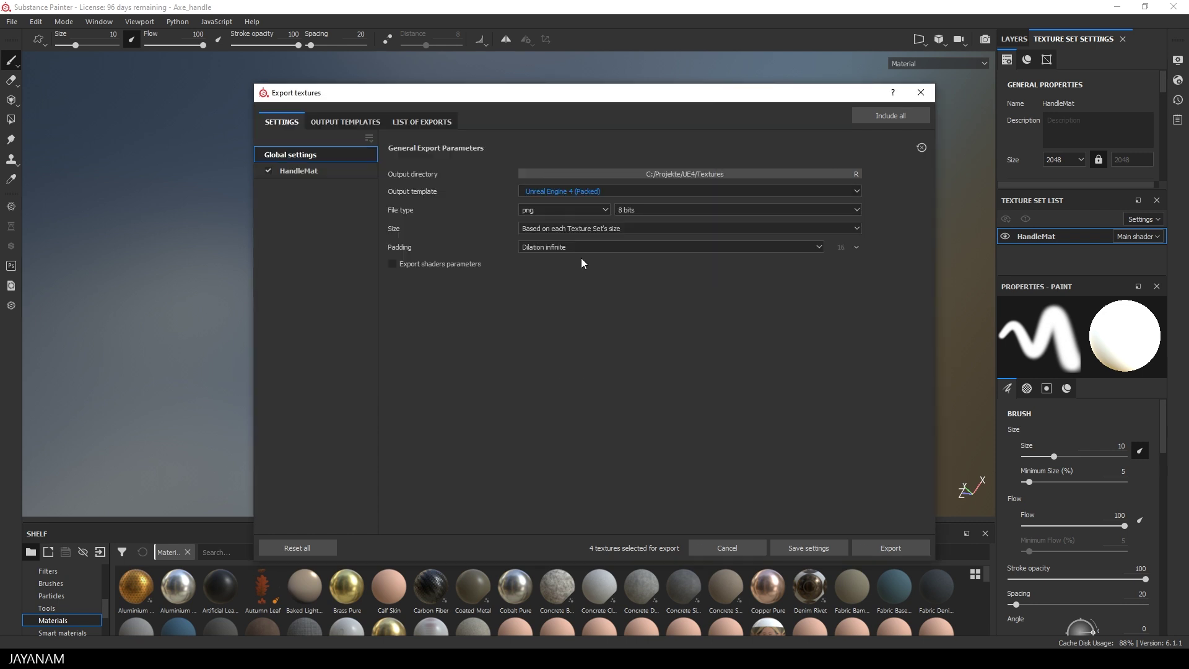
left_click(890, 548)
left_click(786, 548)
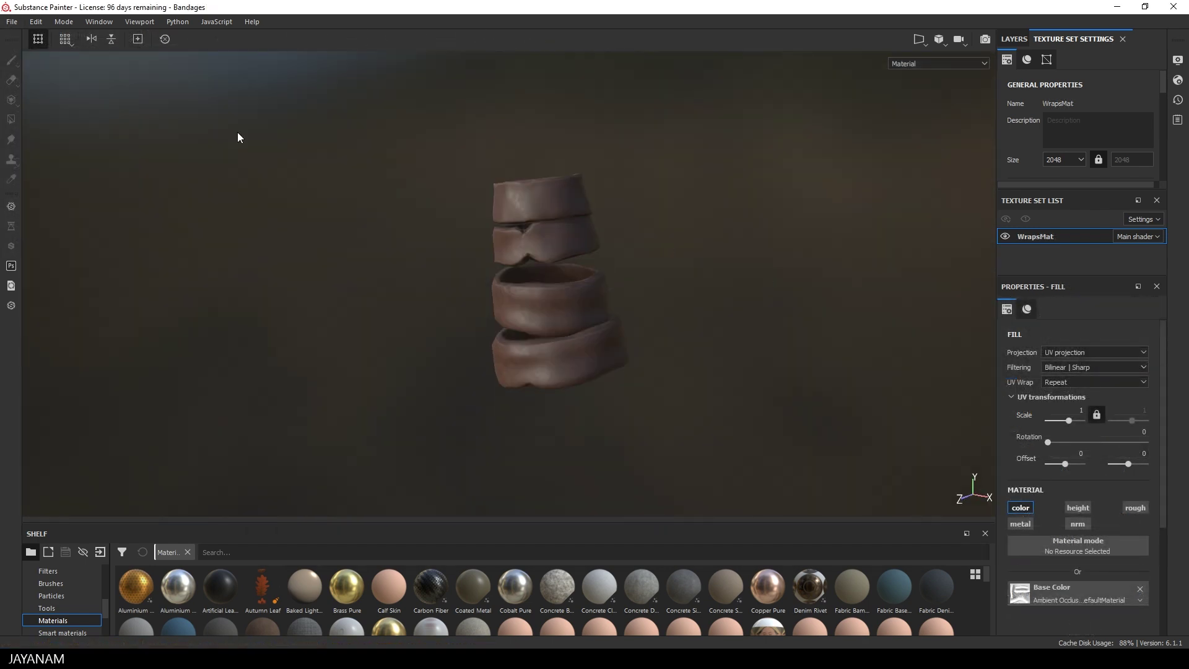
Set the WrapsMat texture export directory to the UE4 Textures folder using the pasted project path
left_click(12, 21)
left_click(77, 247)
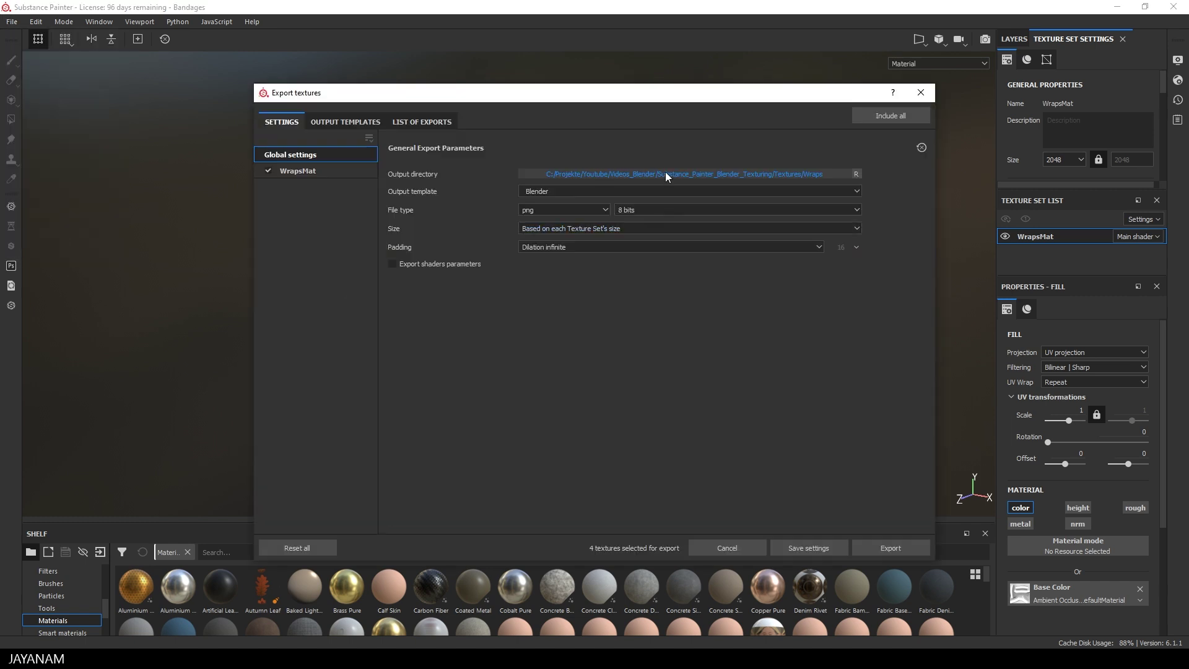
left_click(666, 175)
left_click(455, 134)
type("C:\\Projekte\\UE4")
key("Return")
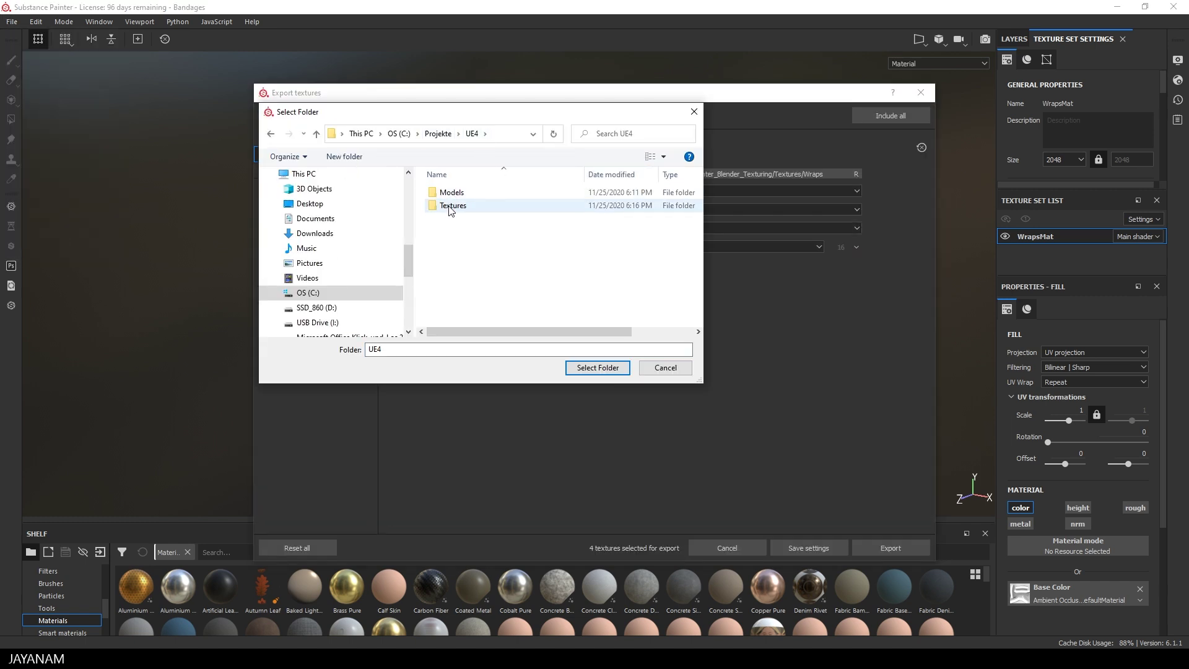
double_click(446, 202)
left_click(597, 367)
Export the WrapsMat textures with the Unreal Engine 4 (Packed) template and save the export settings
left_click(596, 192)
scroll(583, 243, "down", 8)
scroll(571, 244, "down", 1)
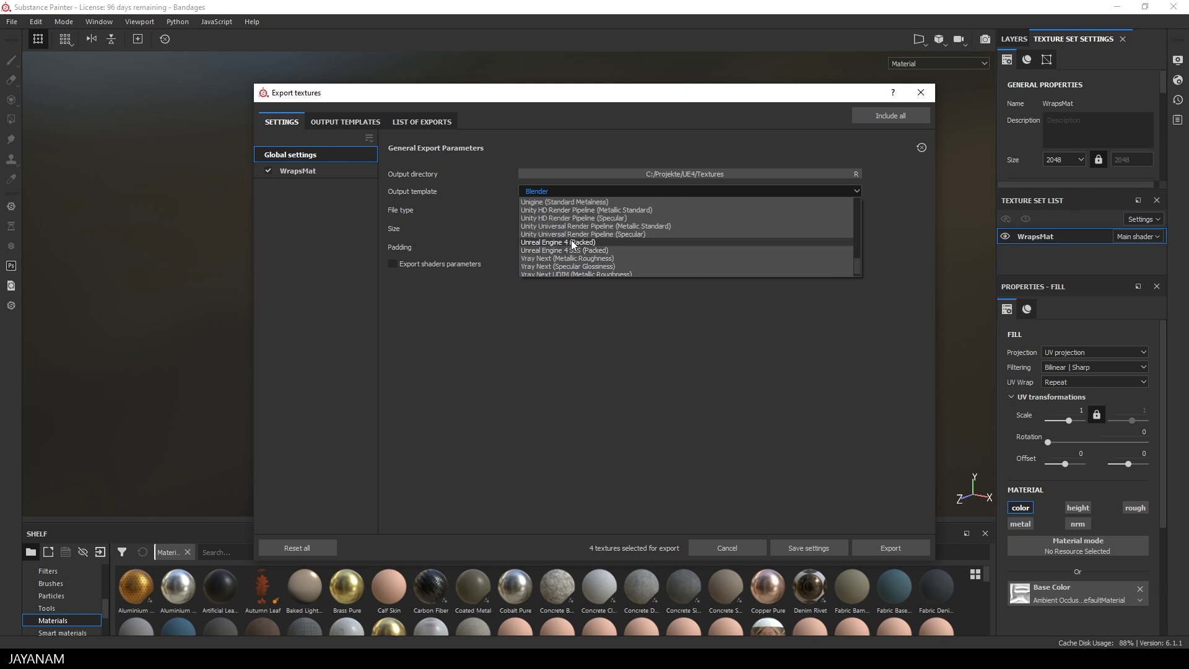
left_click(571, 242)
left_click(889, 548)
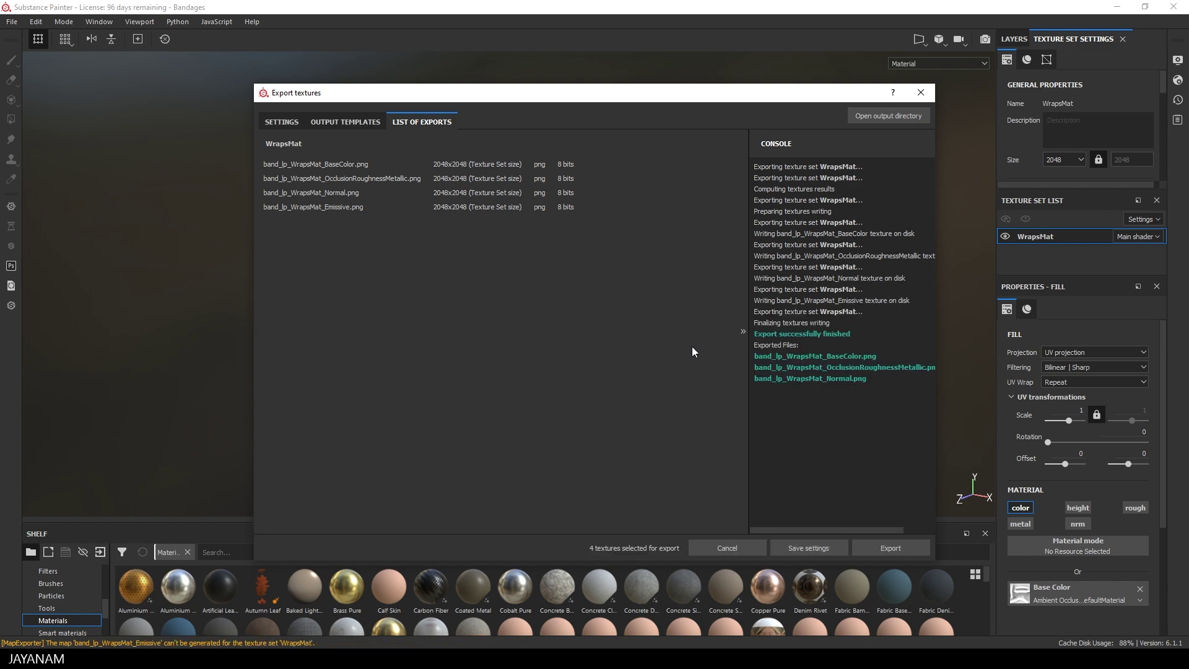
left_click(808, 548)
left_click(12, 22)
key("Escape")
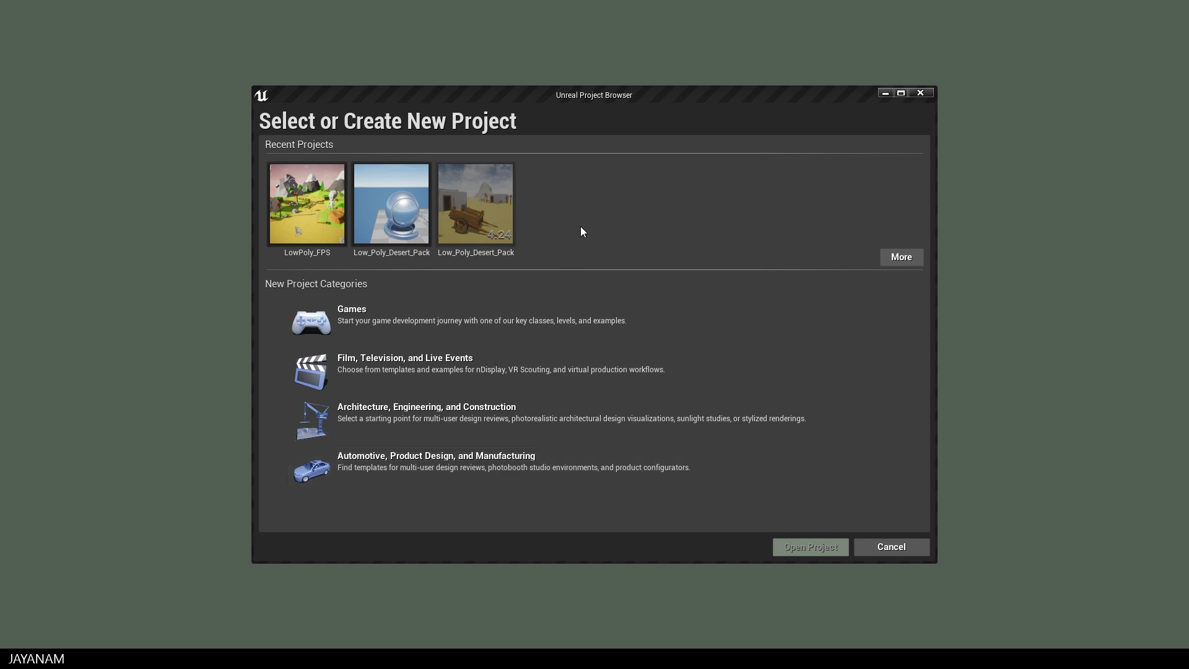
Start a Games project from the Blank template and name it AxeDemo
left_click(384, 316)
left_click(730, 548)
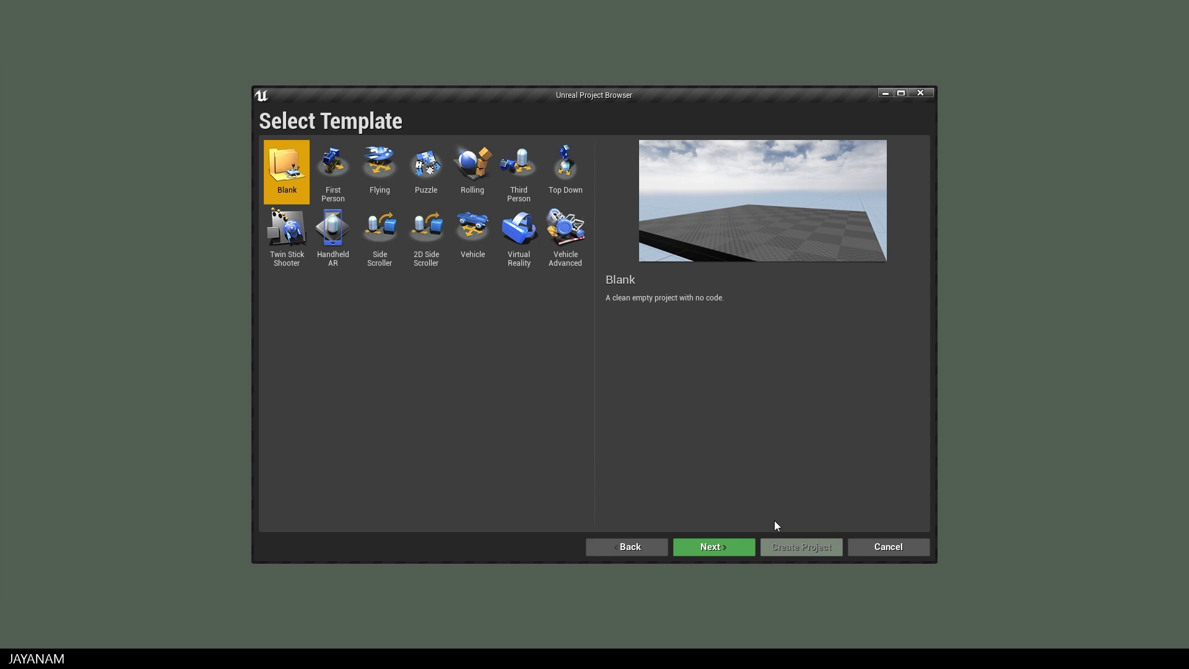
left_click(741, 547)
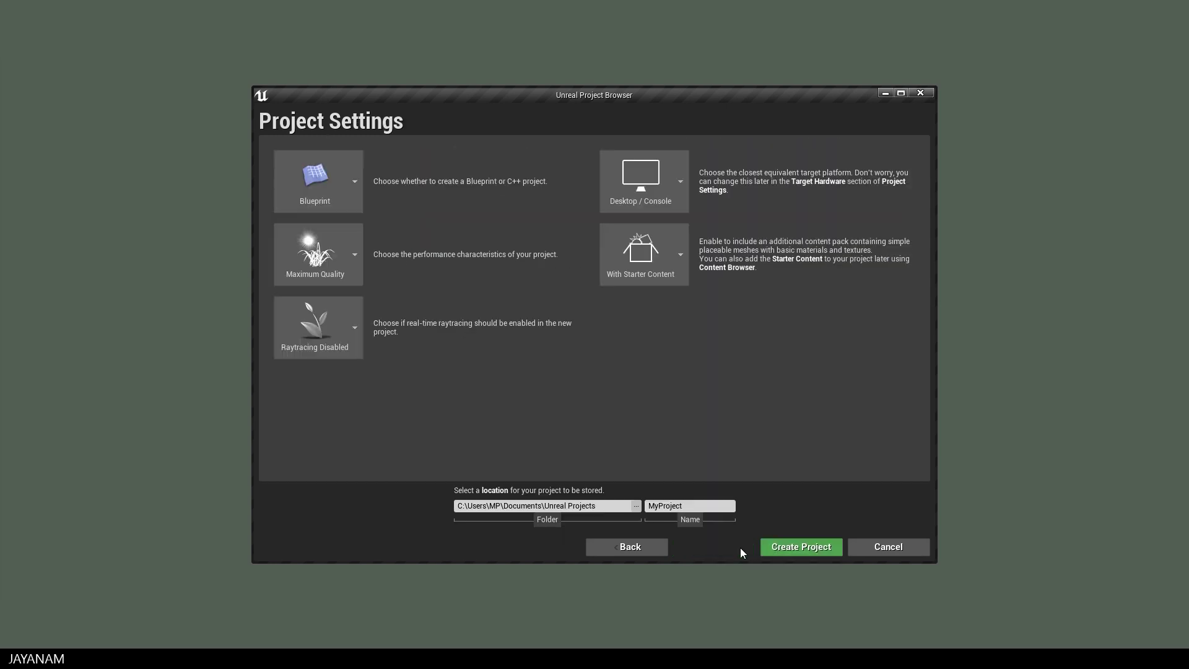
left_click(692, 506)
left_click_drag(700, 505, 647, 506)
type("AxeDemo")
key("Return")
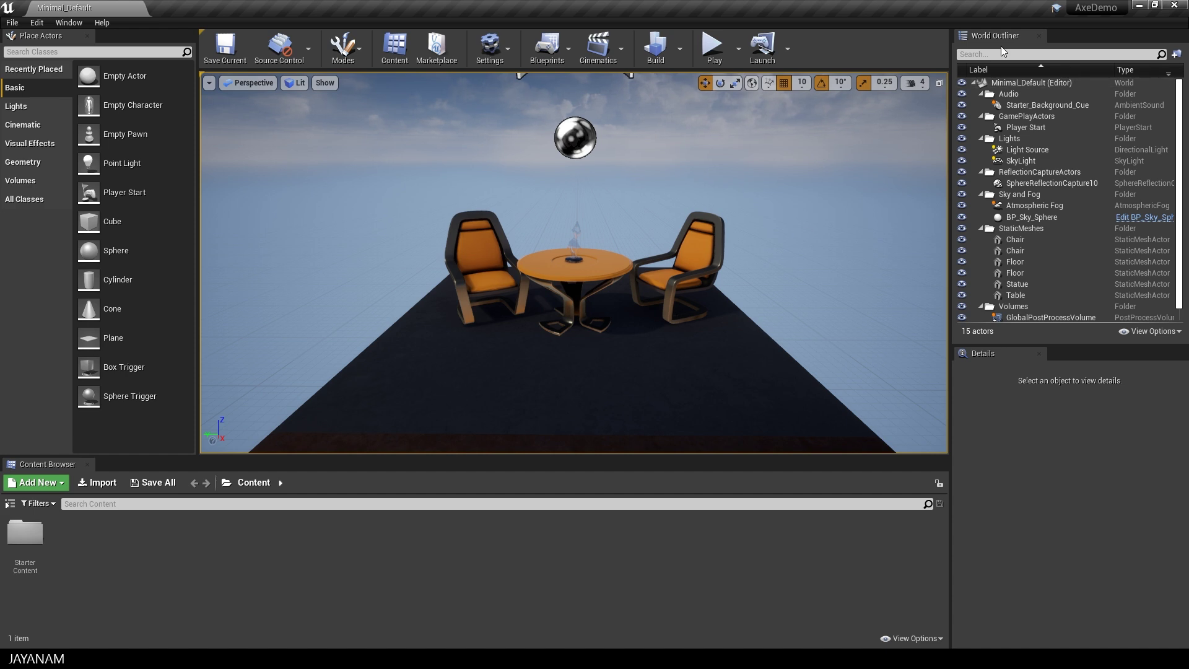
Select the Light Source directional light and set its Intensity to 50 lux
scroll(550, 246, "down", 5)
left_click_drag(549, 246, 793, 239)
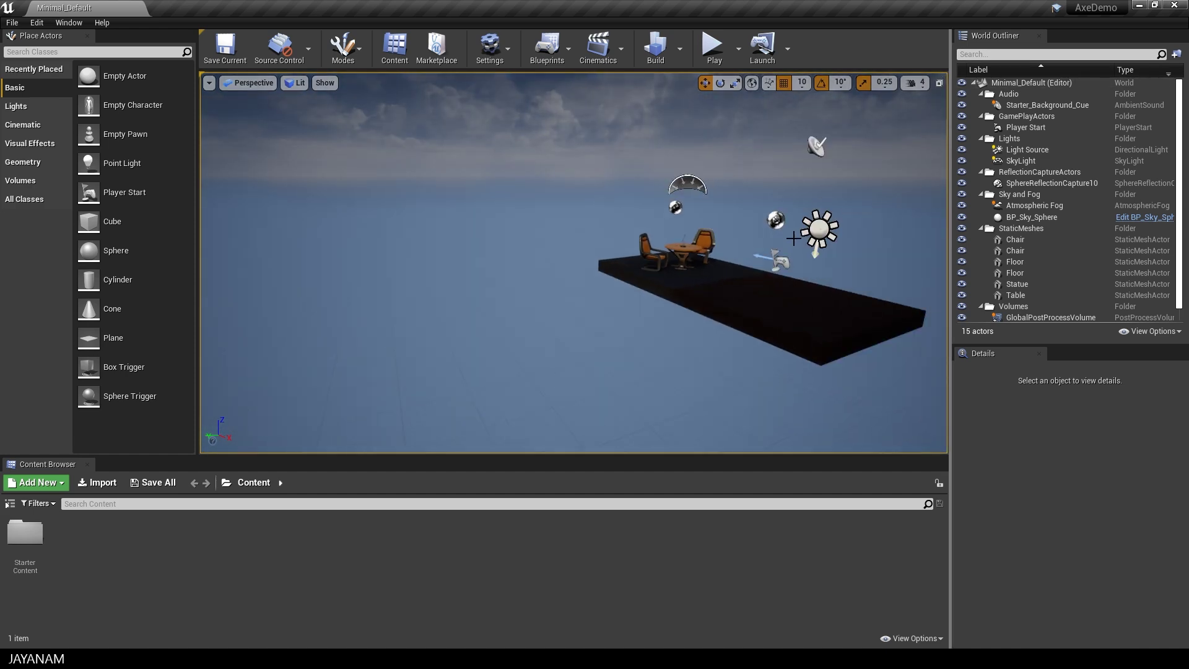
left_click(823, 228)
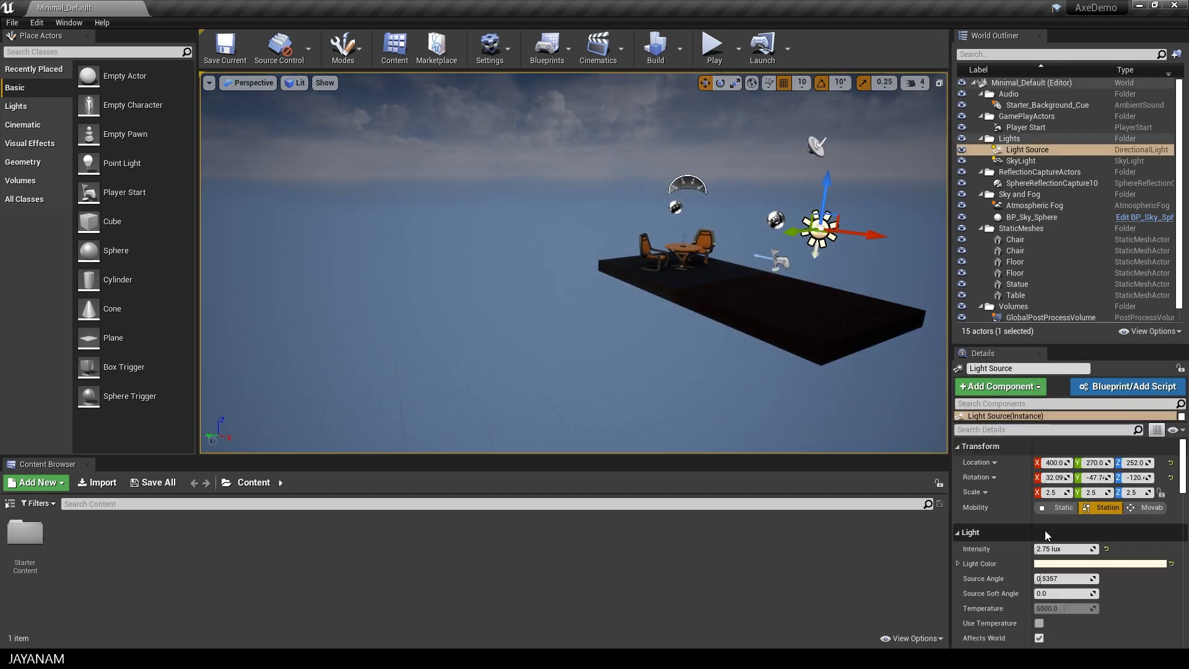
left_click(1065, 550)
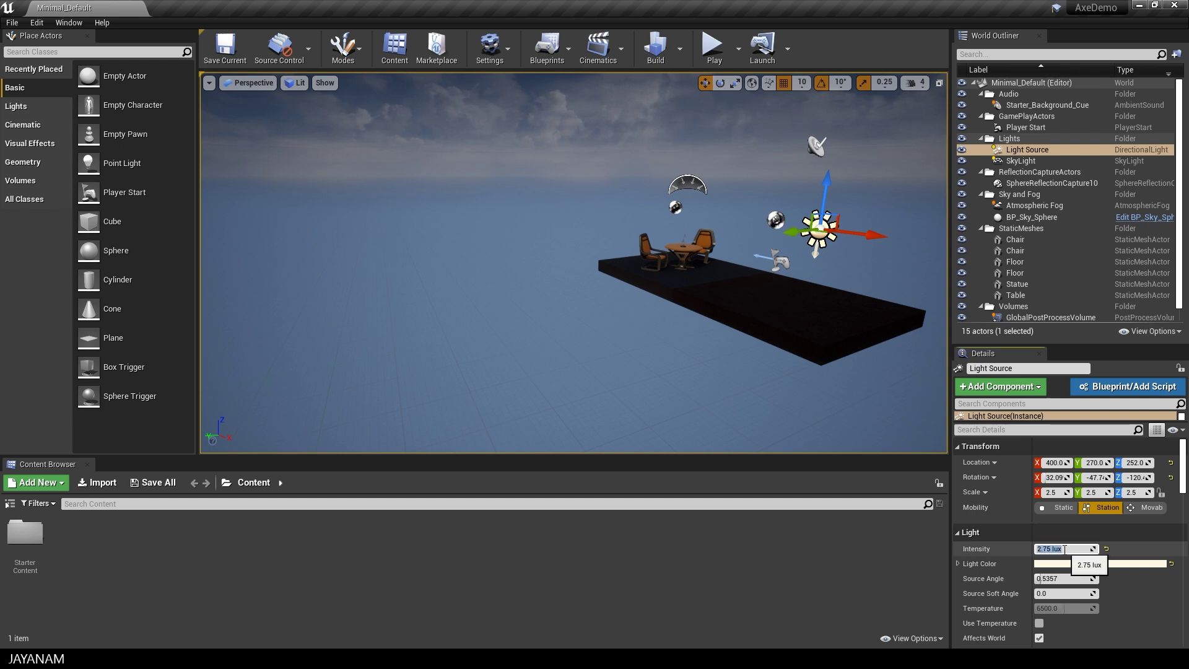
type("50")
key("Return")
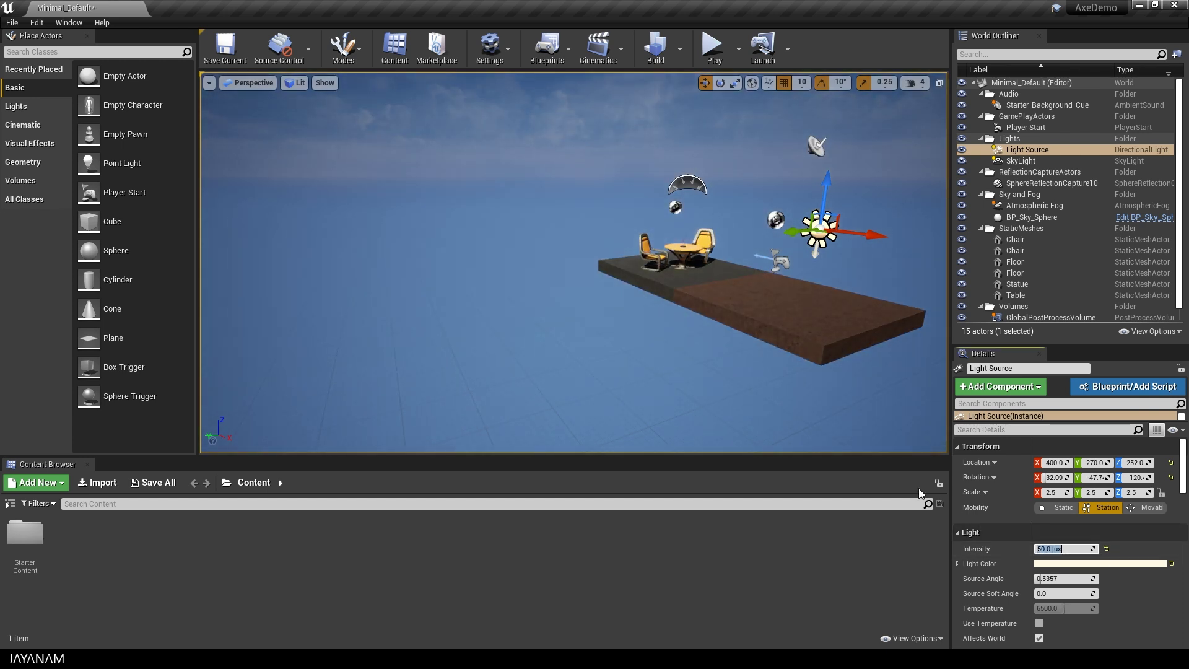
mouse_move(825, 318)
right_mouse_down()
mouse_move(880, 313)
mouse_move(825, 319)
right_mouse_up()
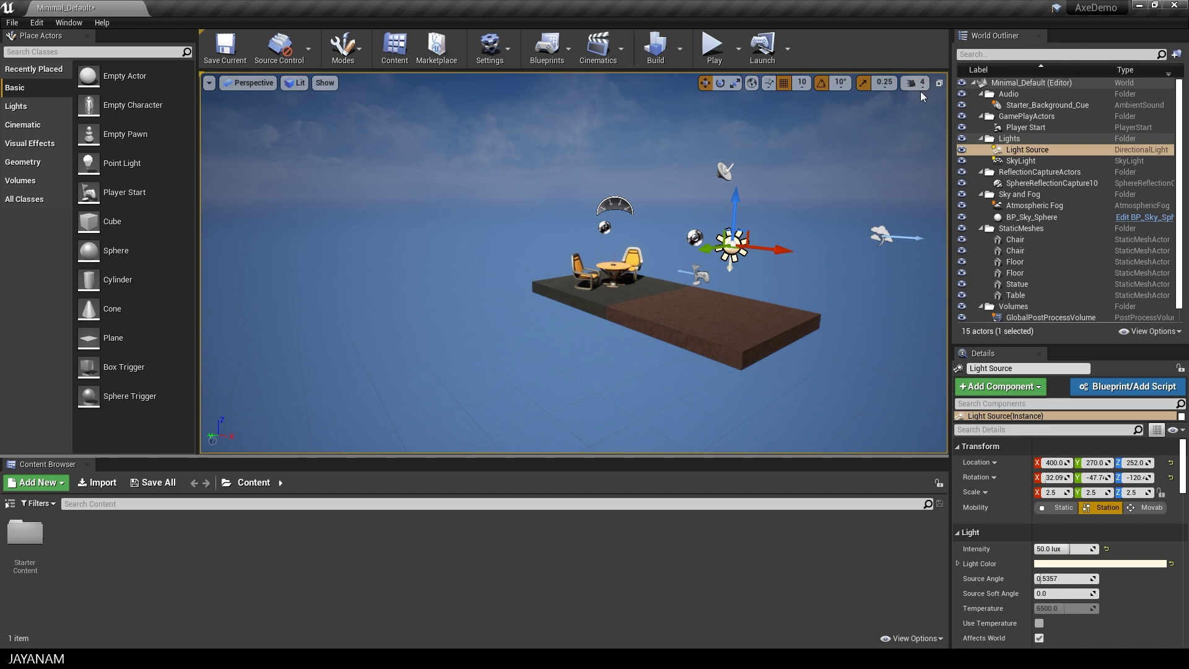
Set Exposure Compensation on the GlobalPostProcessVolume to 0.8
left_click(1006, 55)
type("glo")
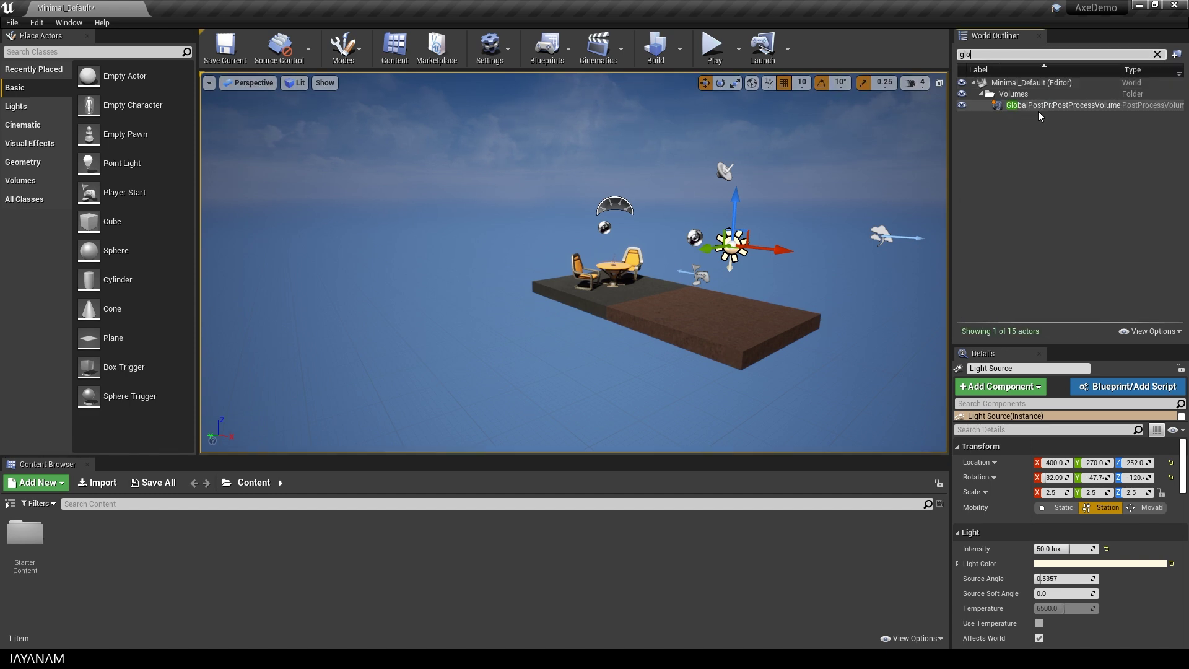
left_click(1042, 106)
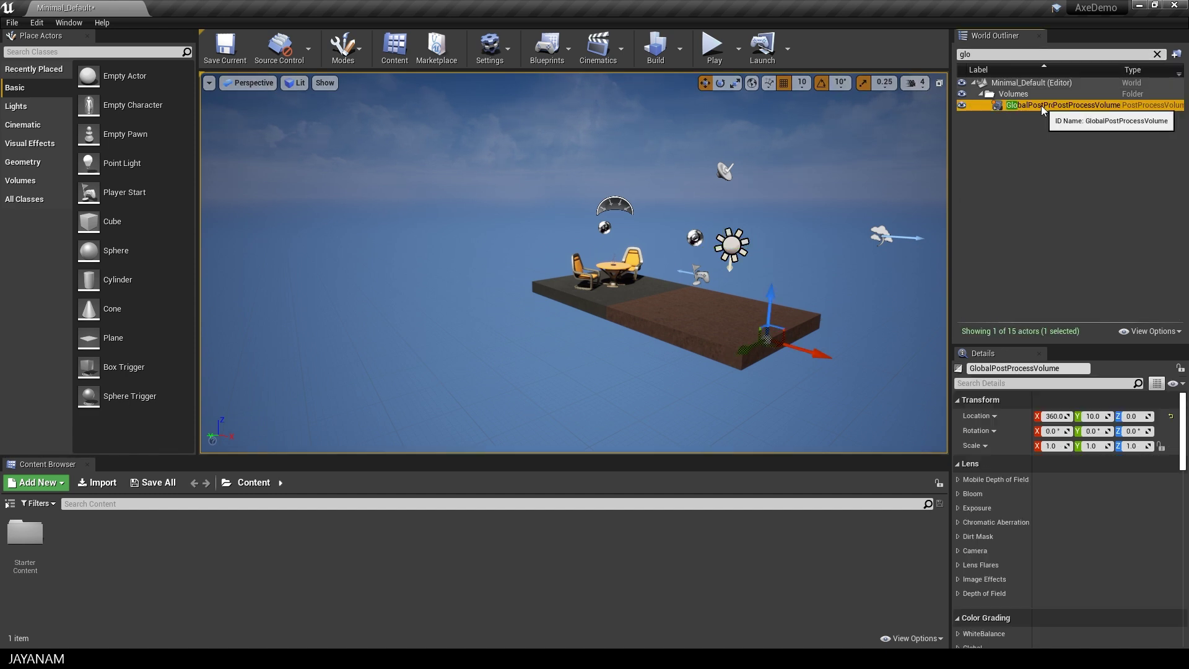
left_click(958, 507)
left_click(1077, 538)
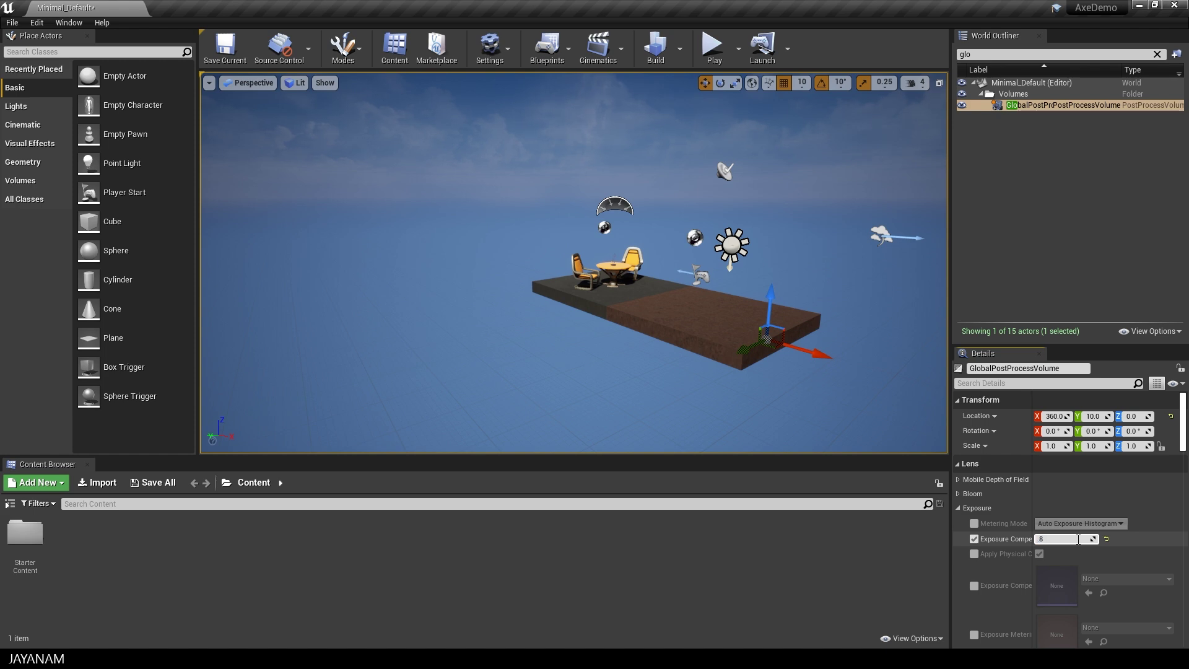
key("Return")
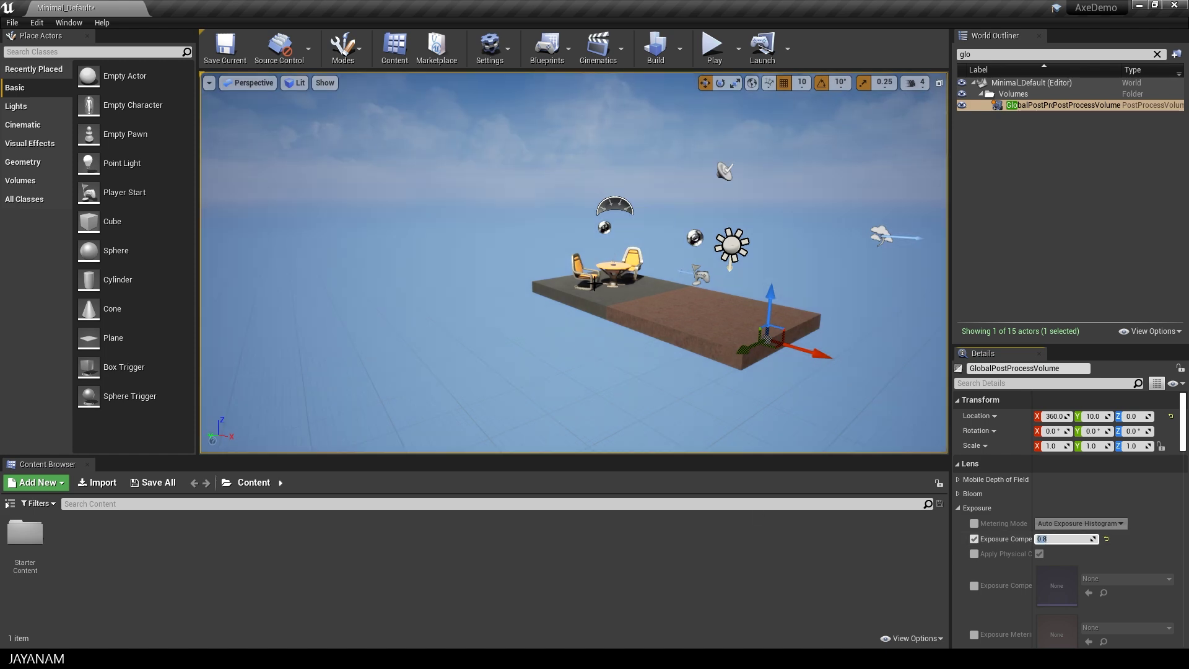
Delete the table and chairs from the level
right_click_drag(616, 274, 632, 275)
scroll(557, 260, "up", 8)
left_click(557, 250)
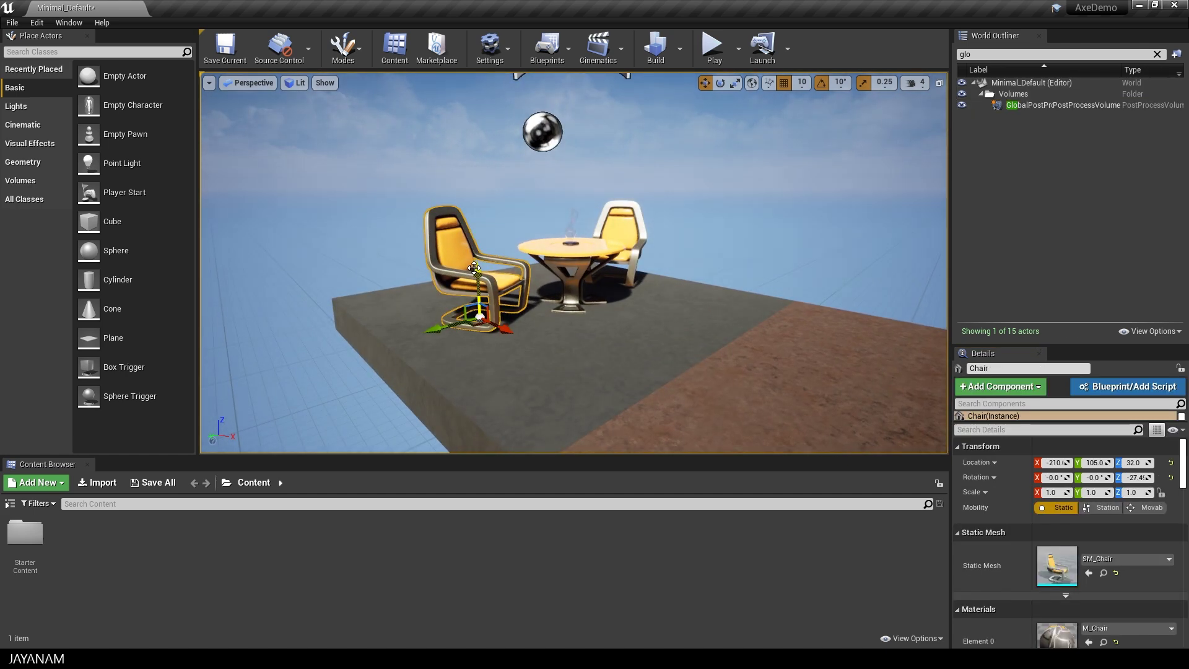
key("Delete")
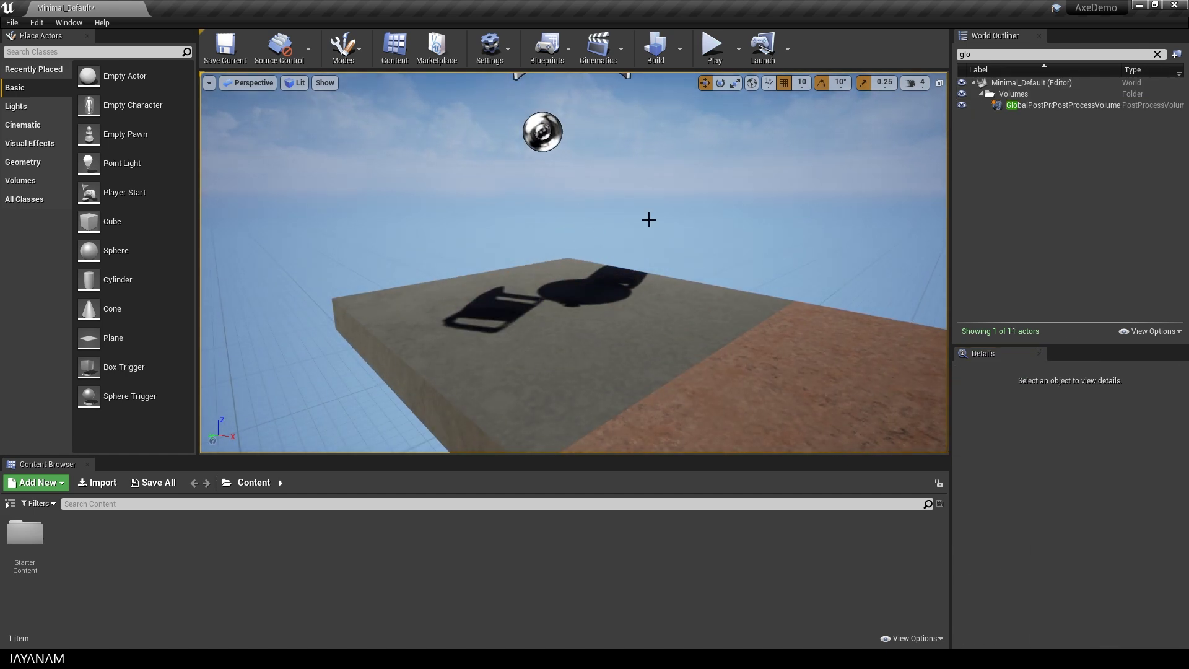
Run Build Lighting Only from the toolbar's Build menu
scroll(647, 218, "down", 5)
left_click(680, 48)
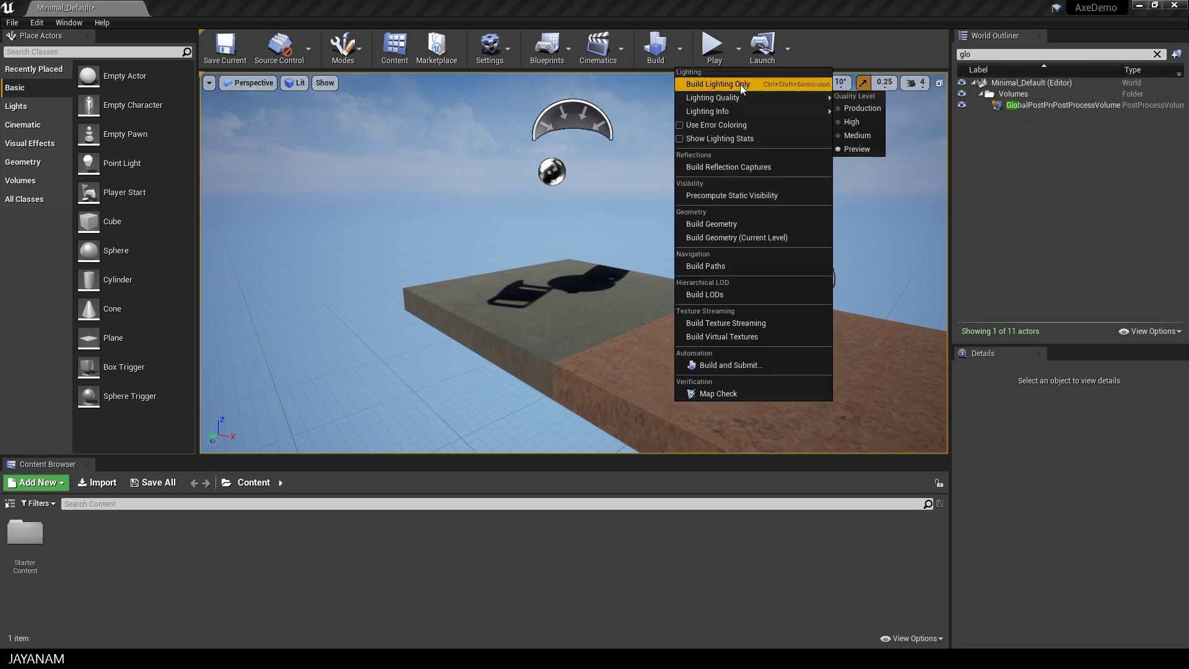
left_click(706, 88)
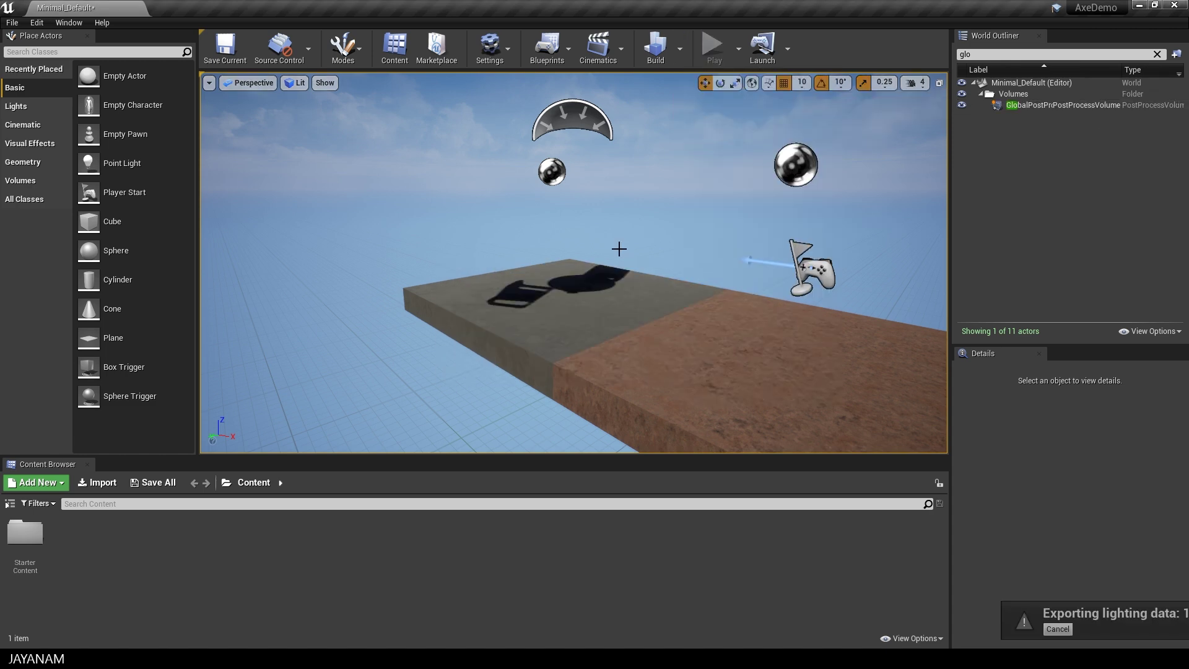
scroll(619, 250, "down", 3)
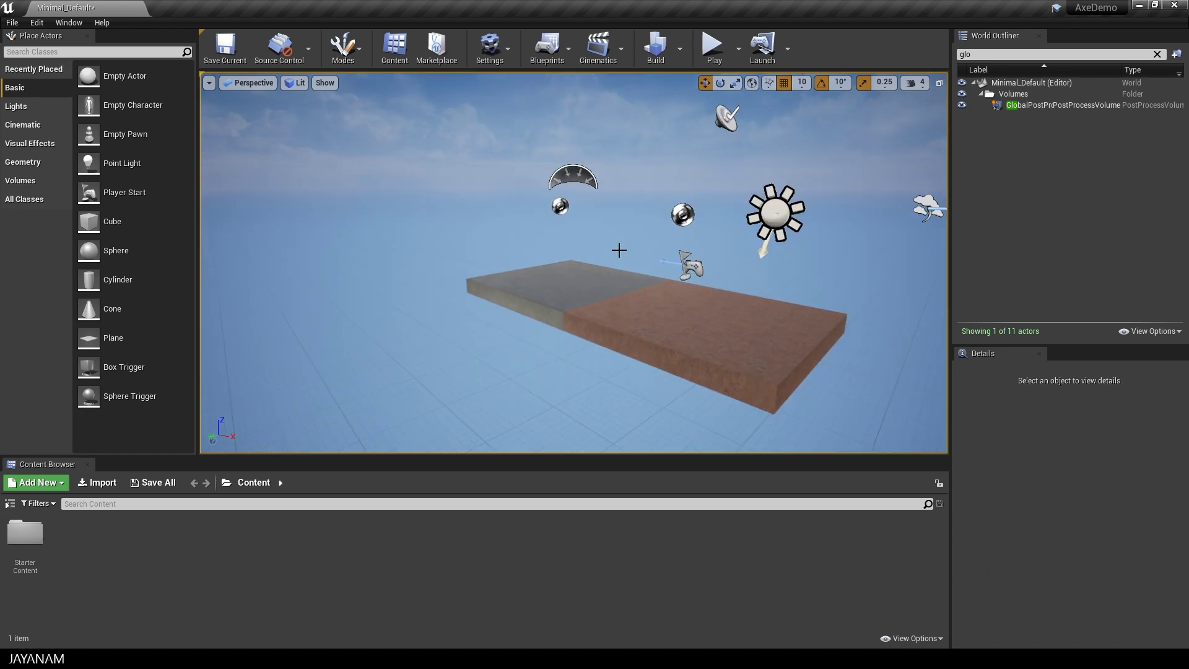
Create Models and Textures folders in the Content Browser
right_click(85, 559)
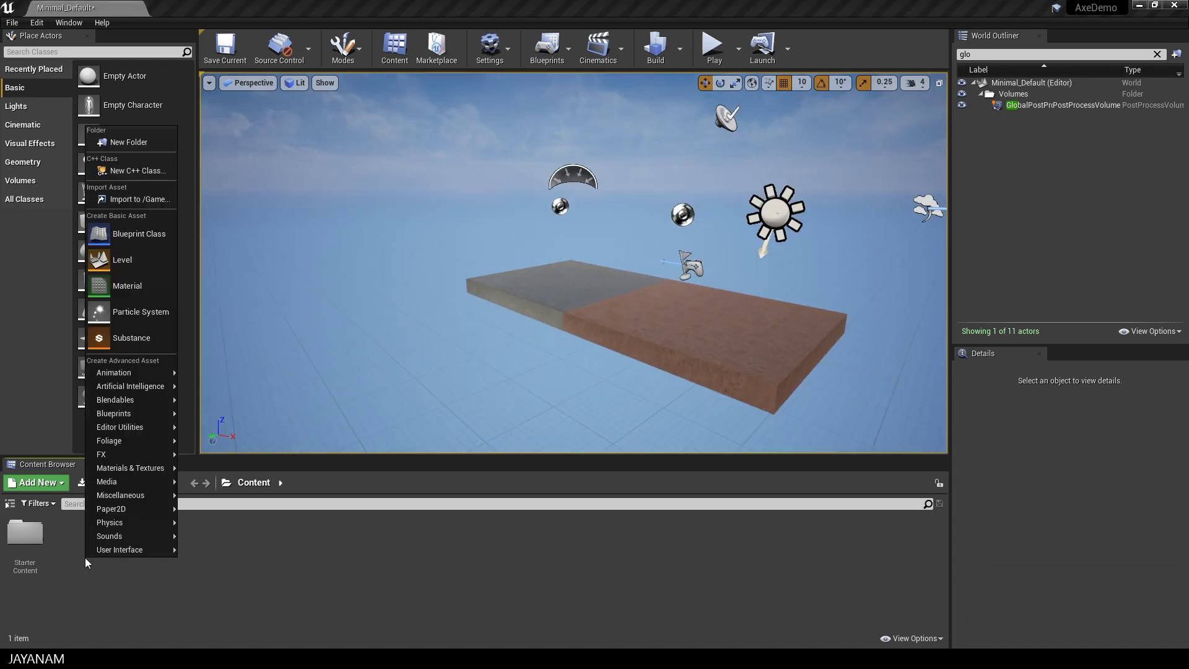
left_click(128, 142)
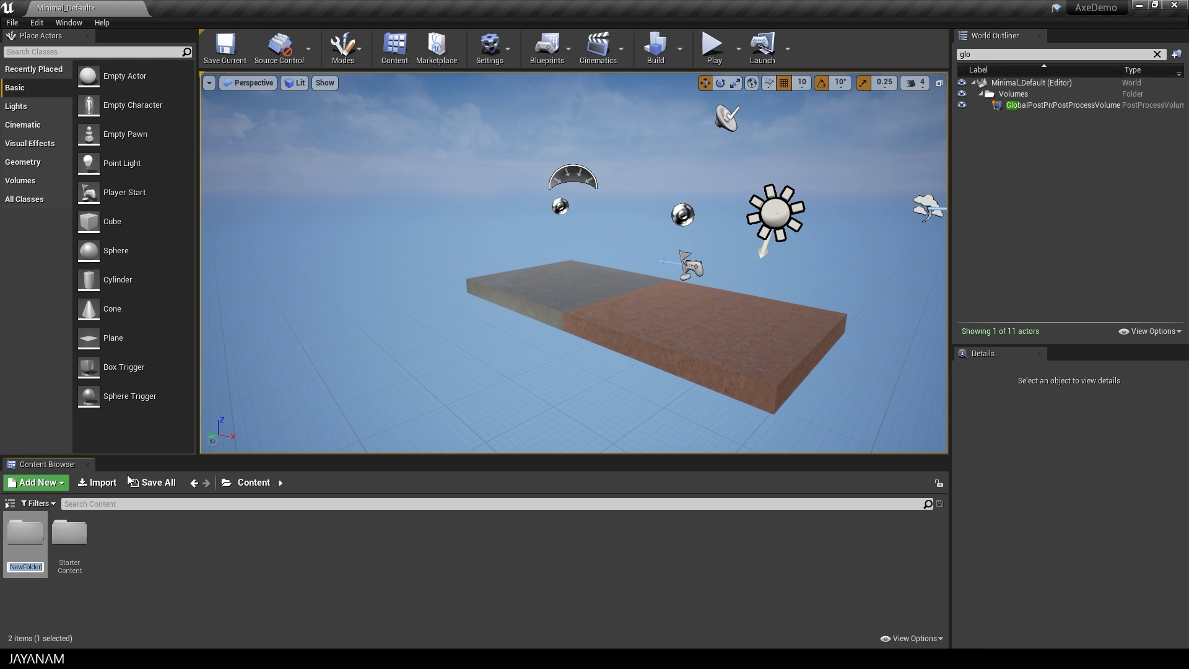
type("Models")
key("Return")
right_click(165, 552)
left_click(186, 131)
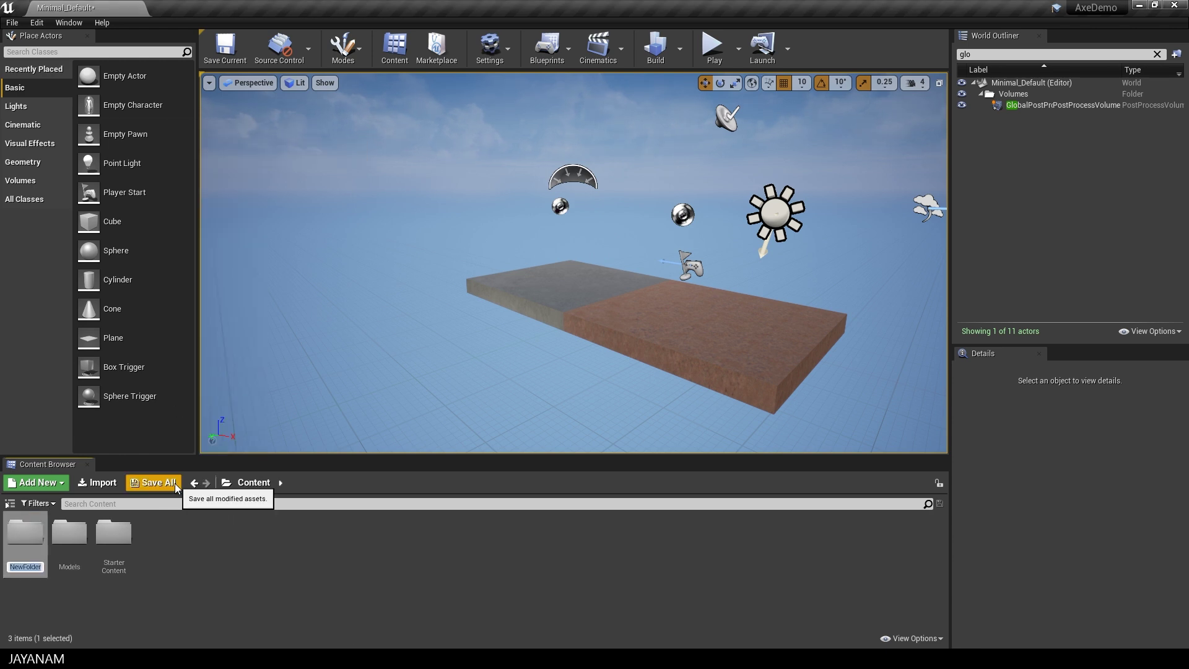
type("Textures")
key("Return")
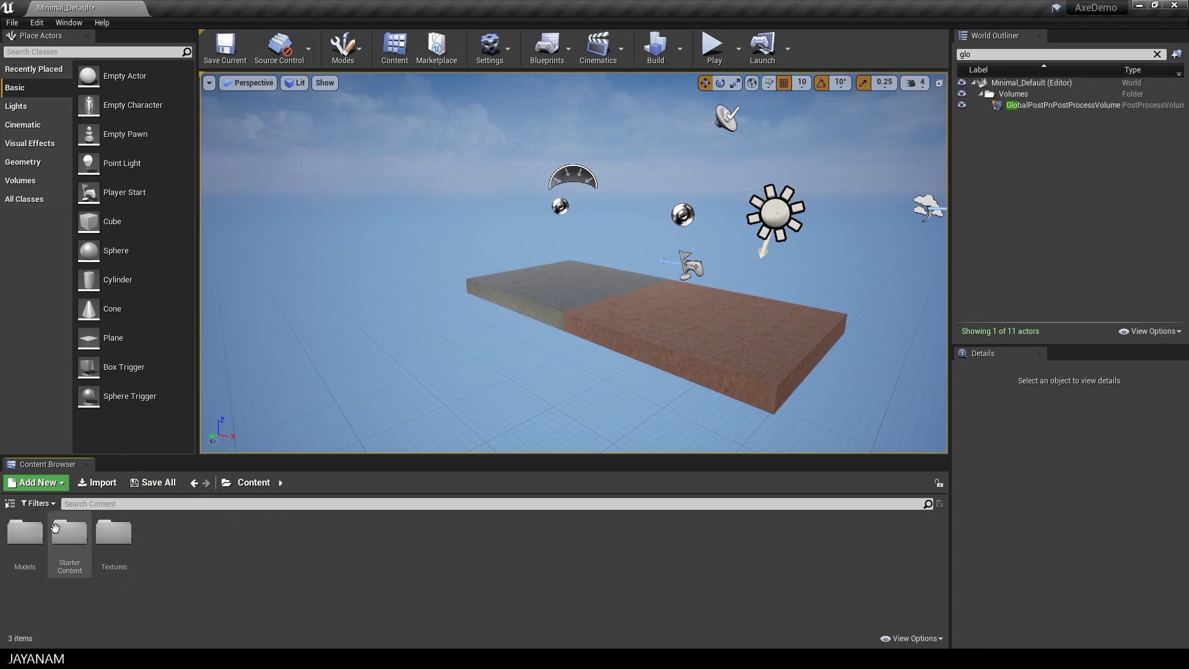
Import the Axe_handle, Bandages and Blade FBX files into Models and close the message log
double_click(28, 534)
key("alt+Tab")
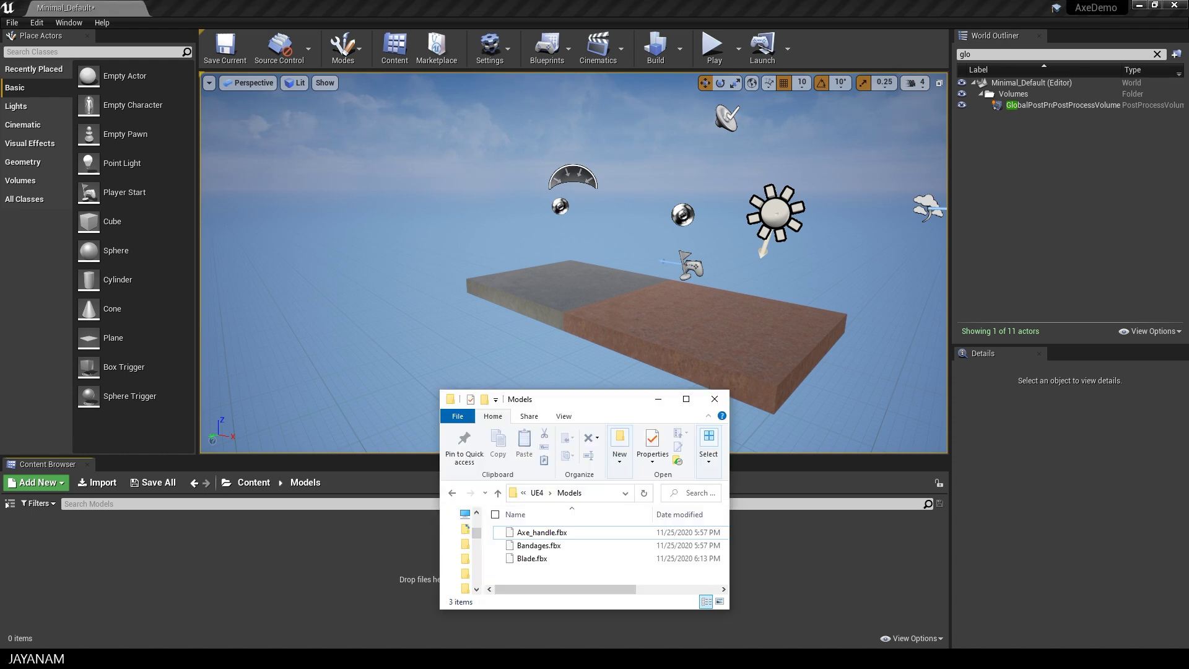
left_click(534, 536)
left_click(532, 558, "shift")
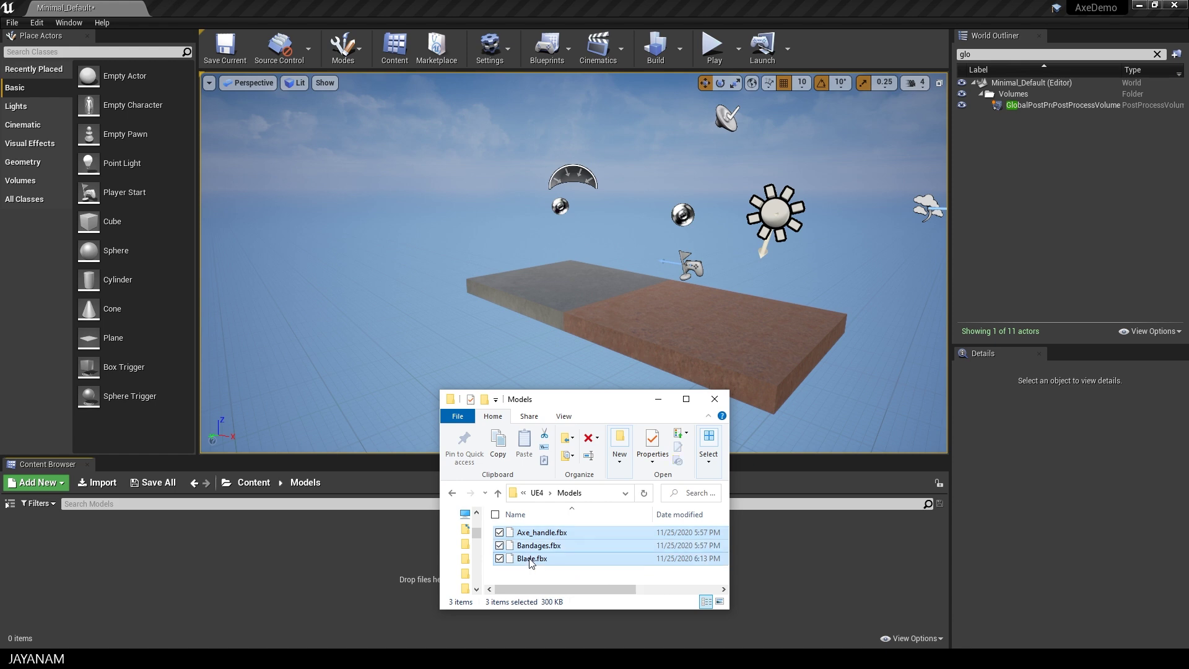
left_click_drag(533, 537, 115, 564)
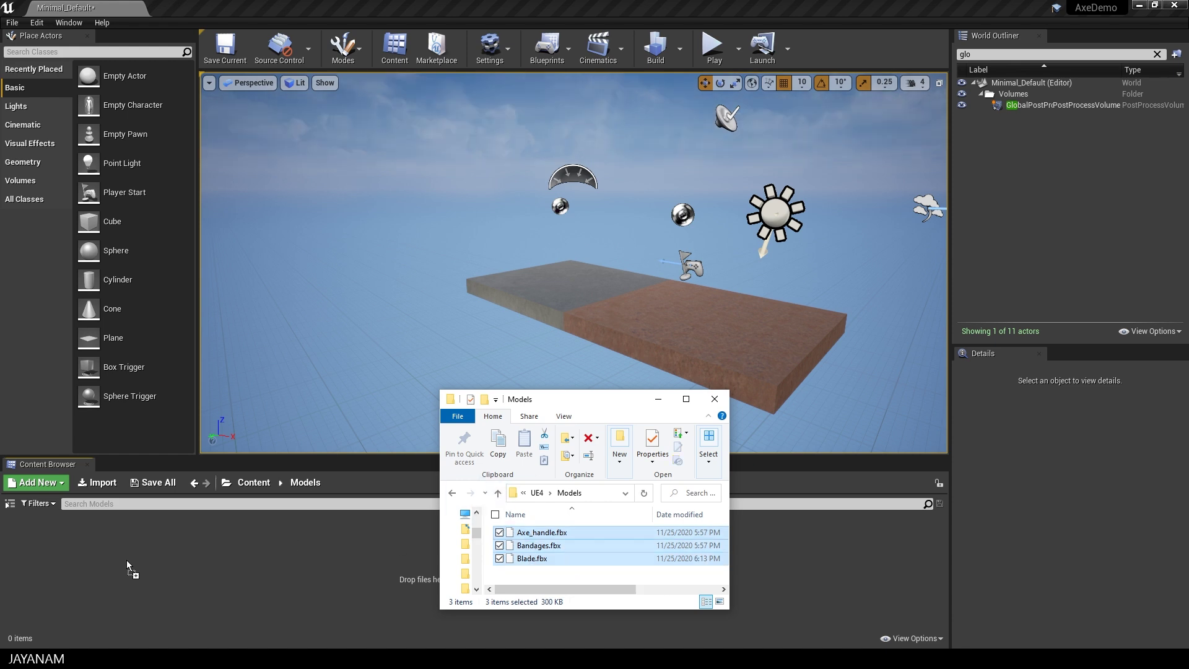
left_click(658, 398)
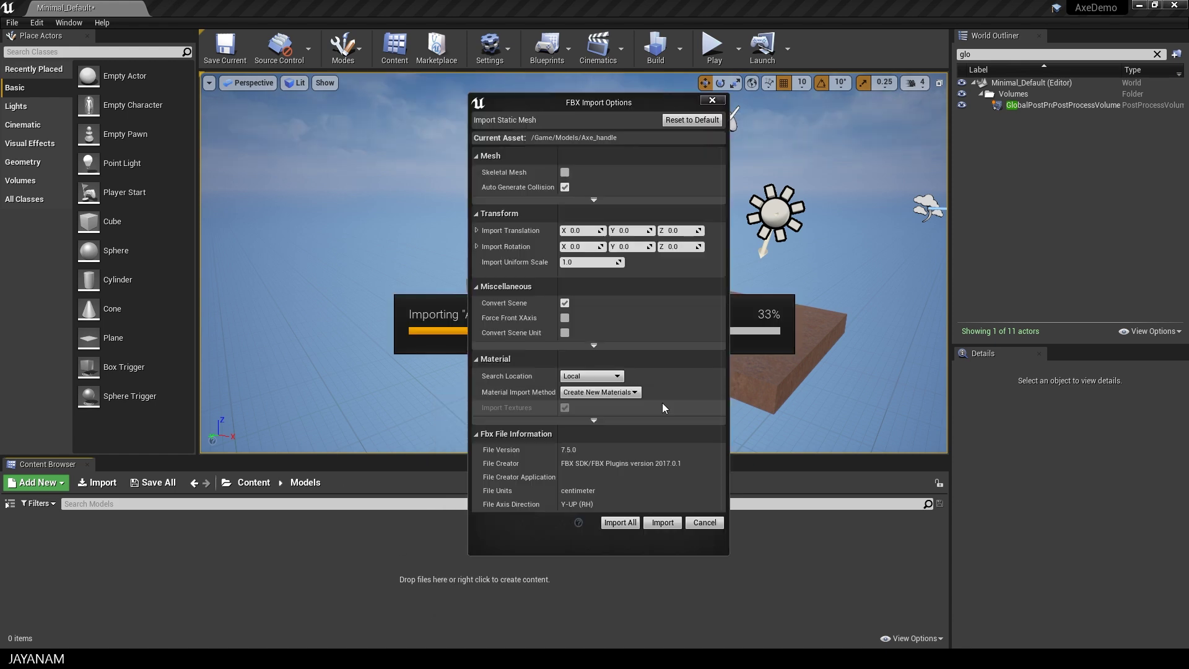
left_click(616, 523)
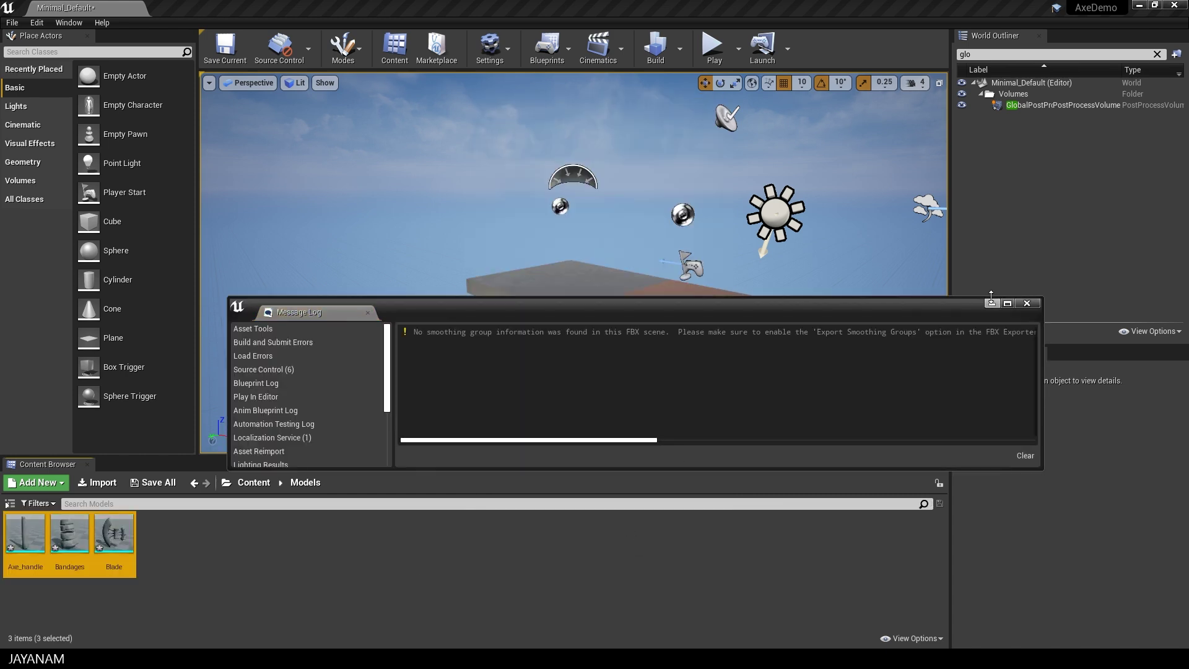
left_click(1027, 304)
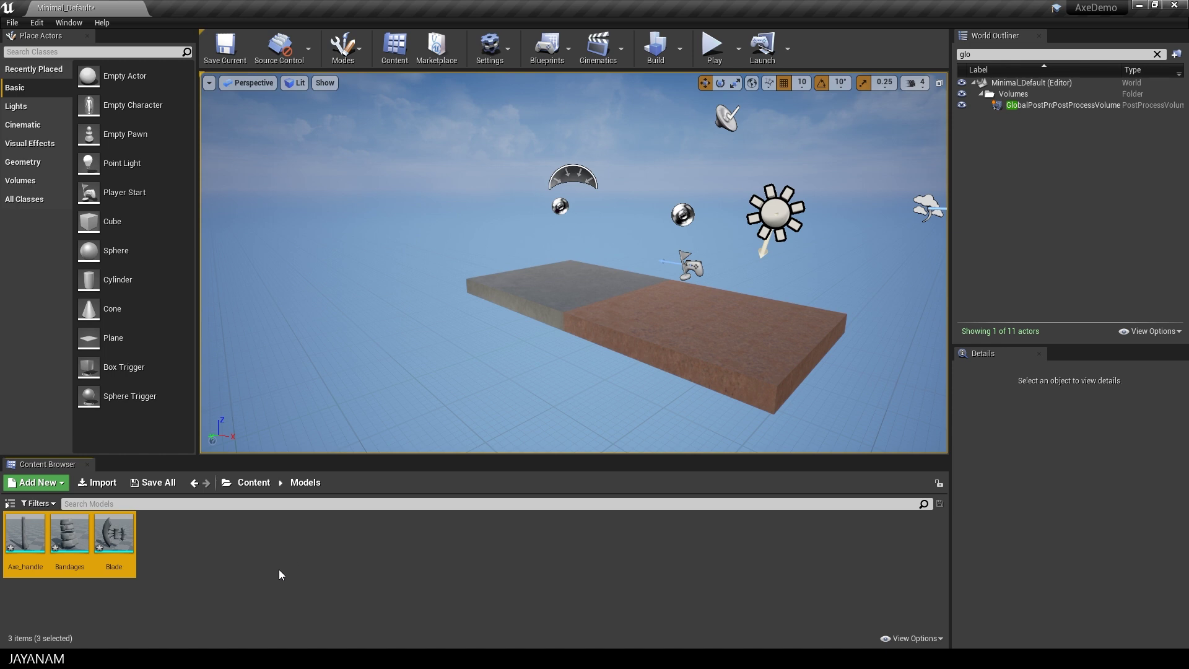
Select the Axe_handle, Bandages and Blade meshes and drop them together onto the floor
left_click(25, 534)
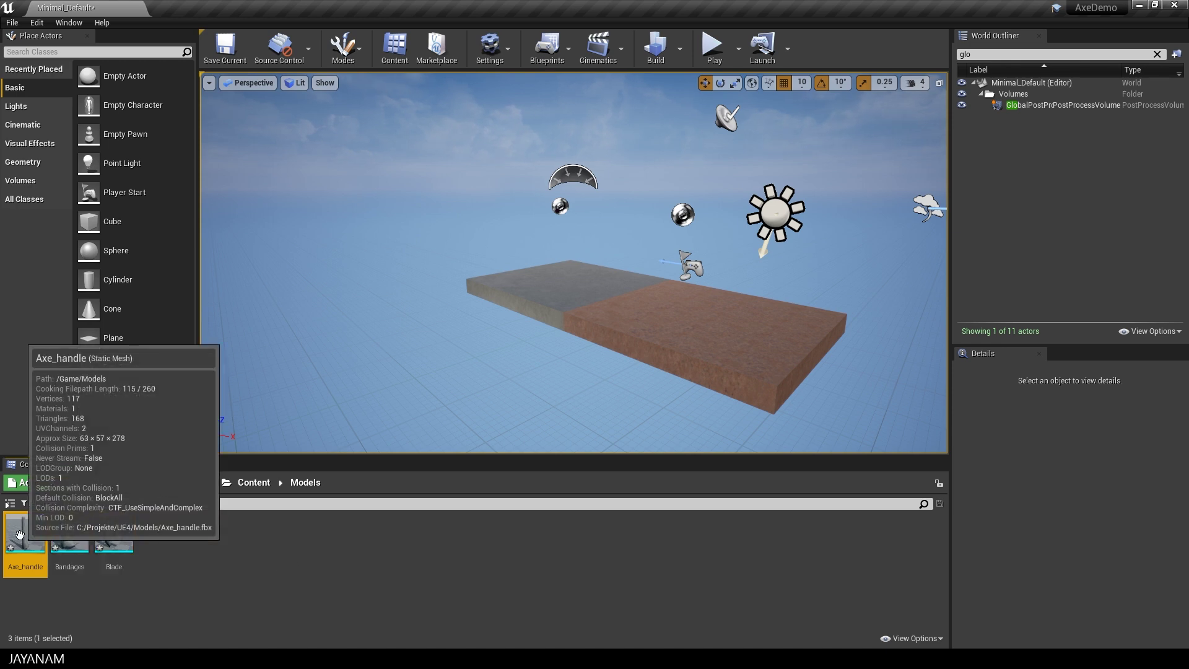
left_click(111, 529)
key("Left")
key("Left")
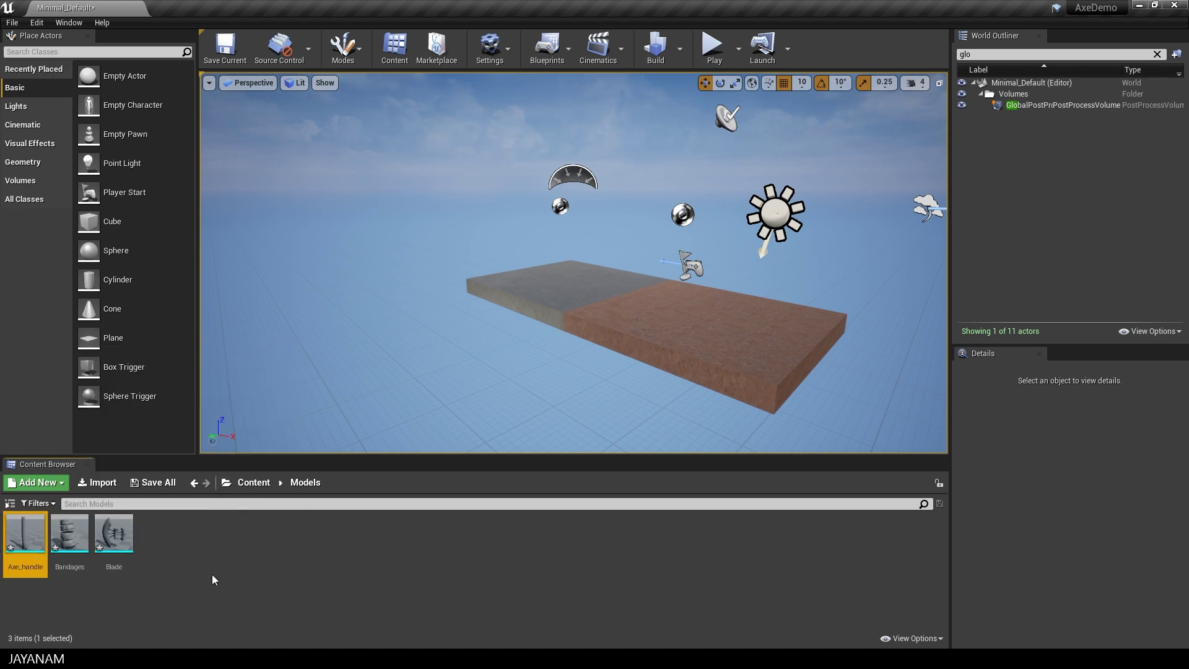
left_click(213, 577)
left_click(110, 532)
left_click(25, 532, "ctrl")
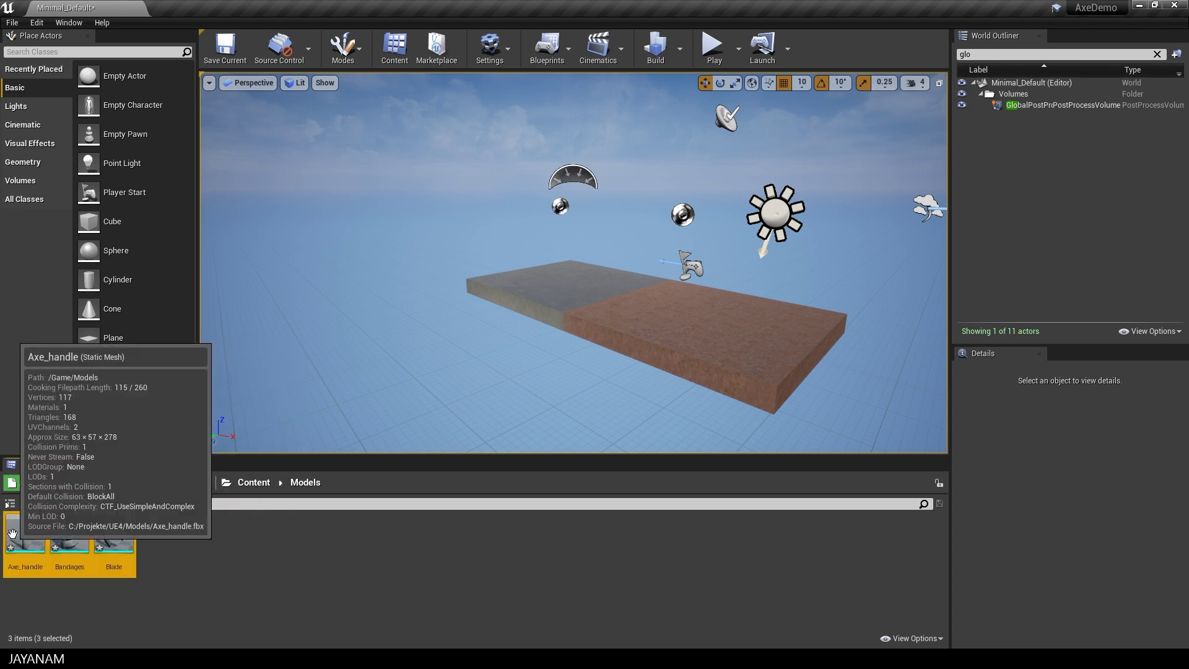
left_click(70, 532, "ctrl")
left_click_drag(70, 532, 661, 307)
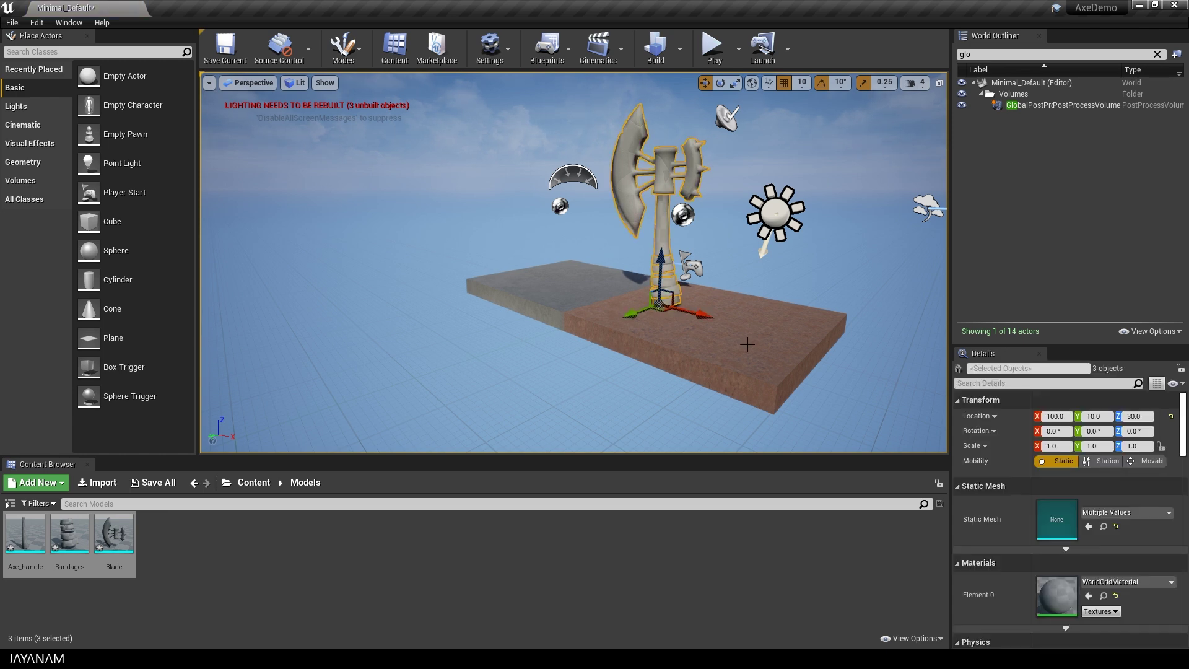
Check the placed axe by selecting the blade and the bandages and orbiting the view
left_click(664, 175)
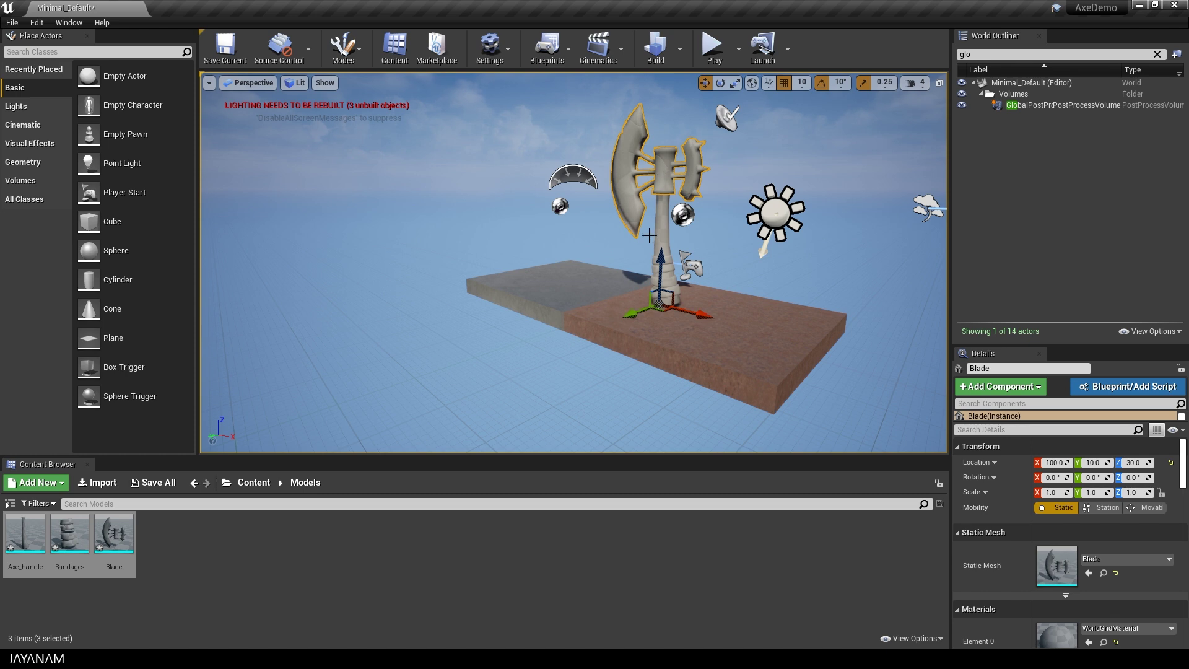
left_click(663, 271)
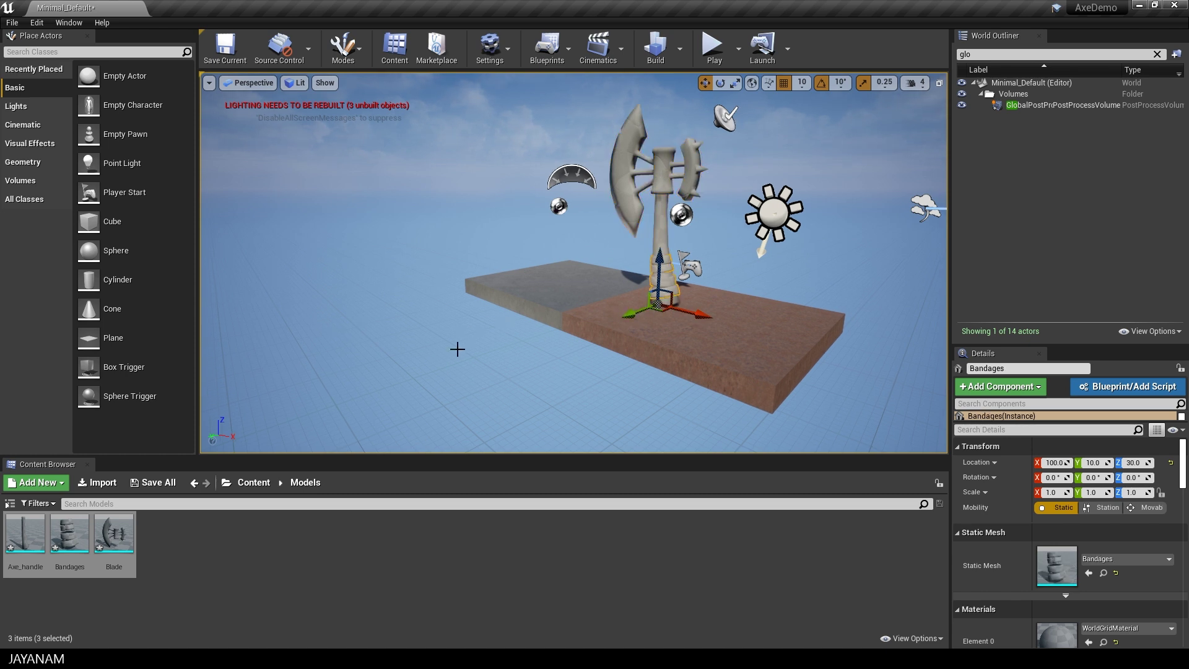
right_click_drag(506, 326, 509, 323)
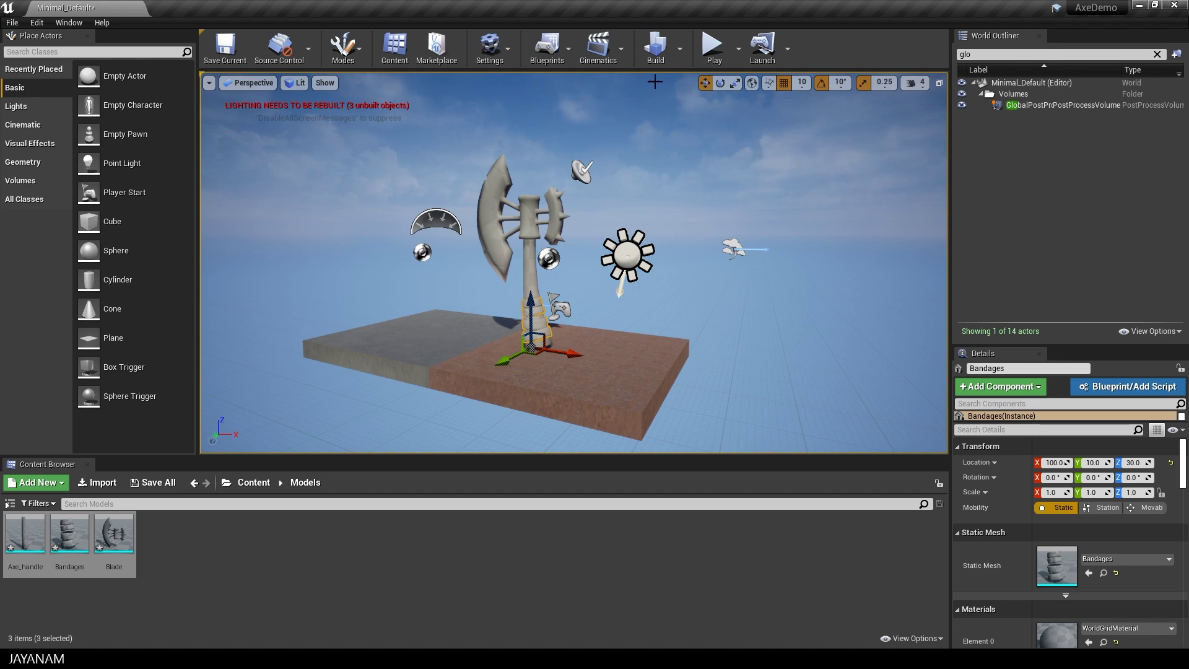
Rebuild the level using Build Lighting Only
left_click(681, 57)
left_click(700, 85)
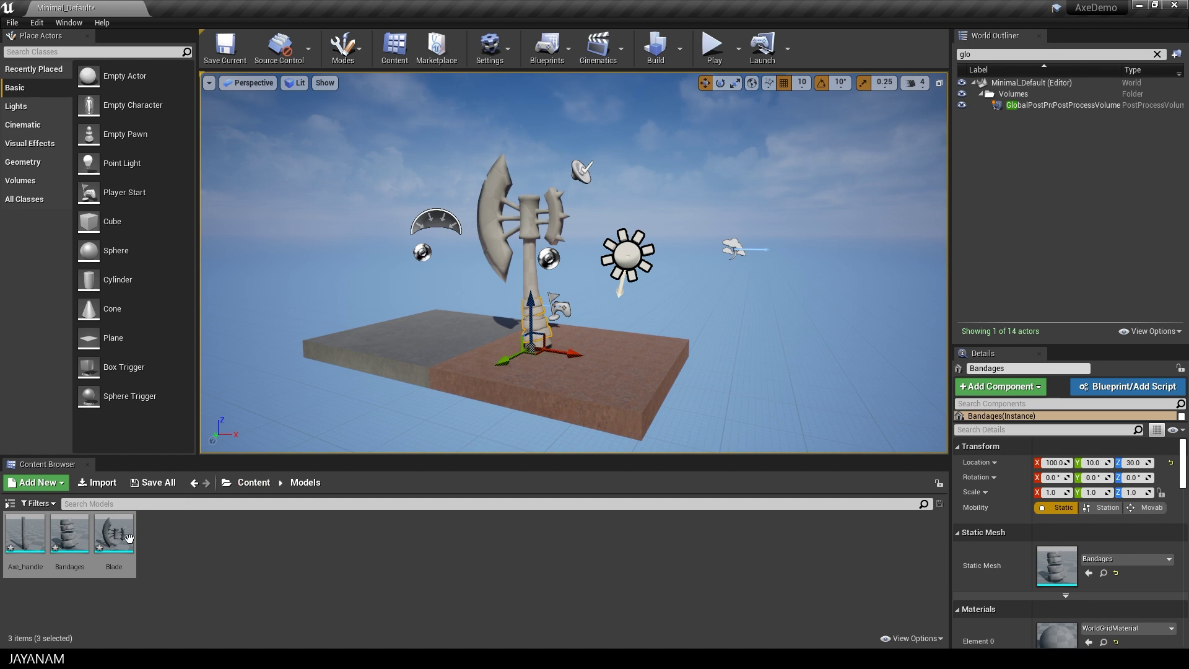
left_click_drag(5, 585, 177, 549)
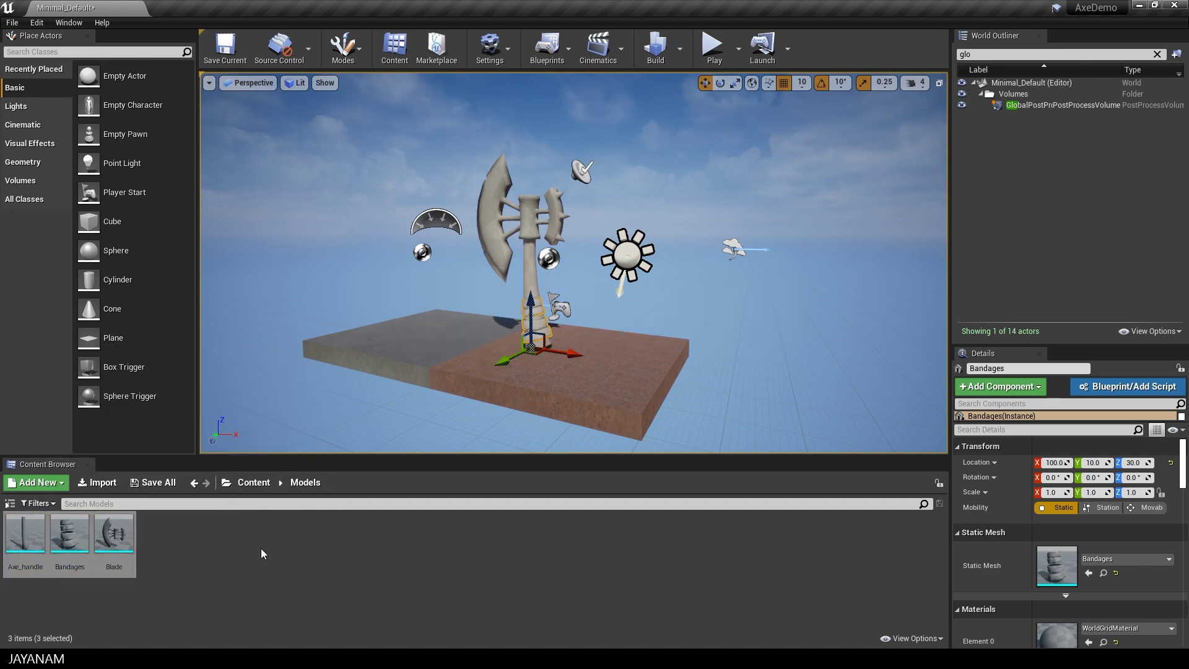
Open Content > Textures in the Content Browser and the project's Textures folder in File Explorer
left_click(245, 481)
double_click(110, 540)
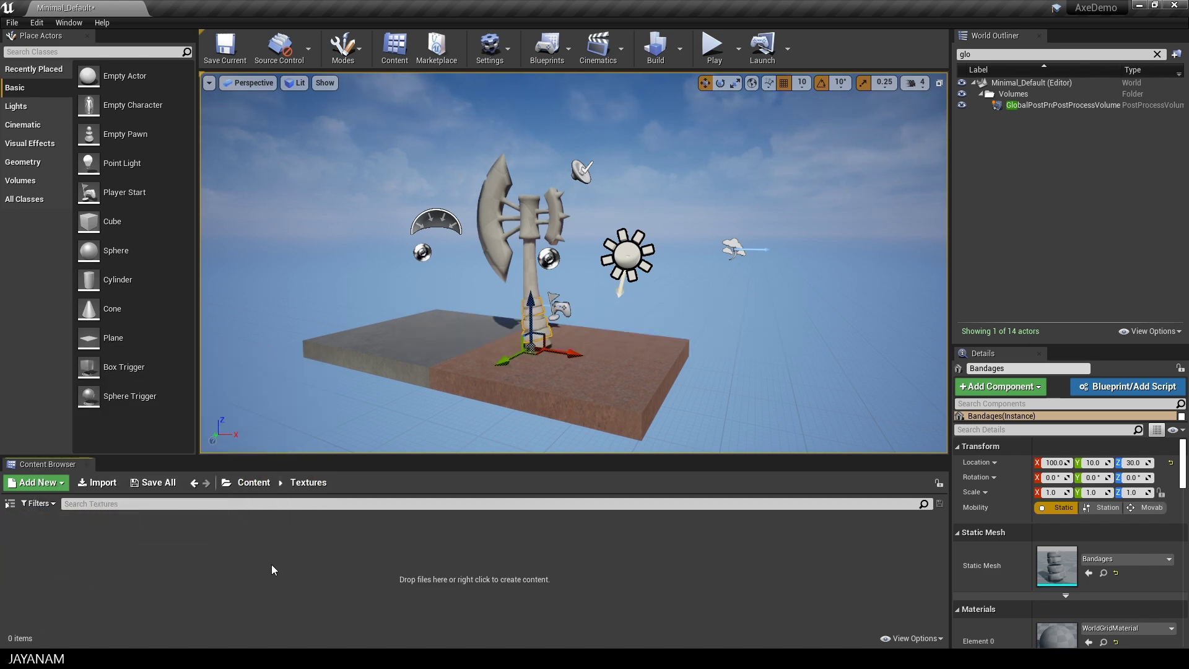
key("alt+Tab")
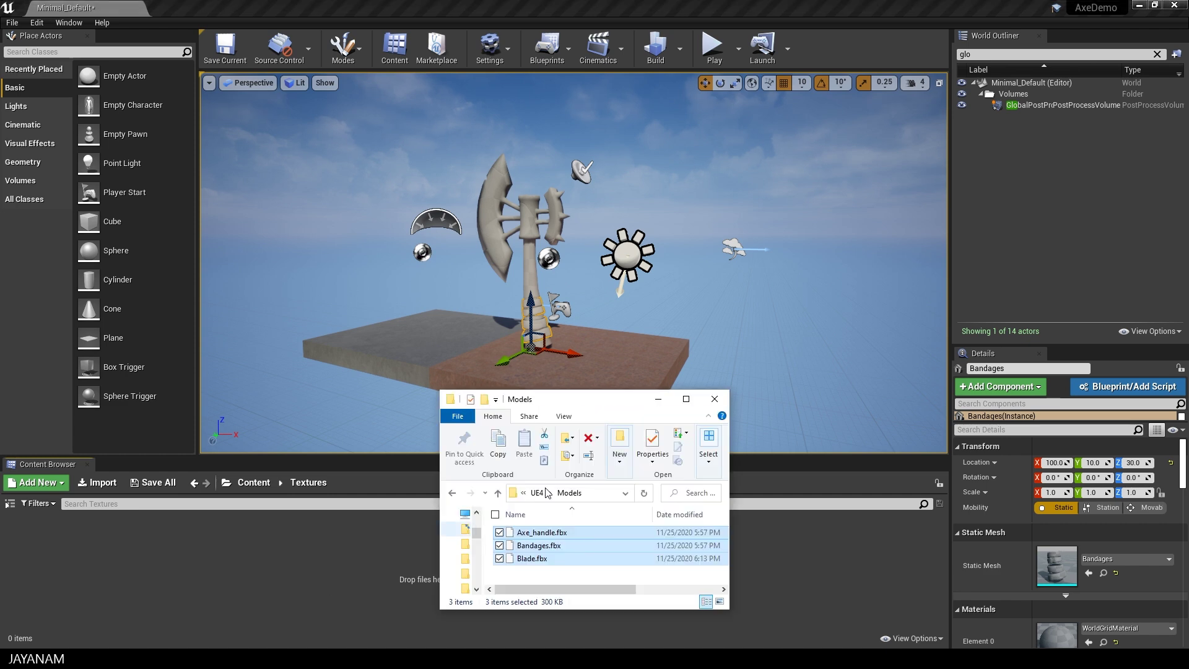
left_click(538, 493)
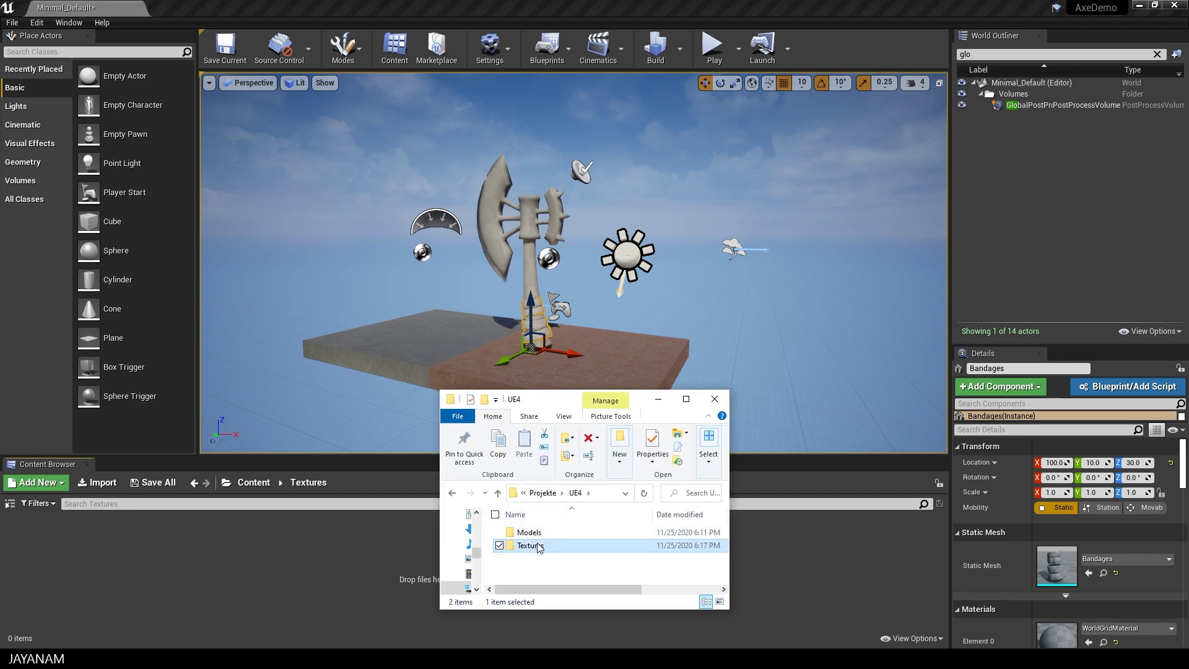
double_click(527, 544)
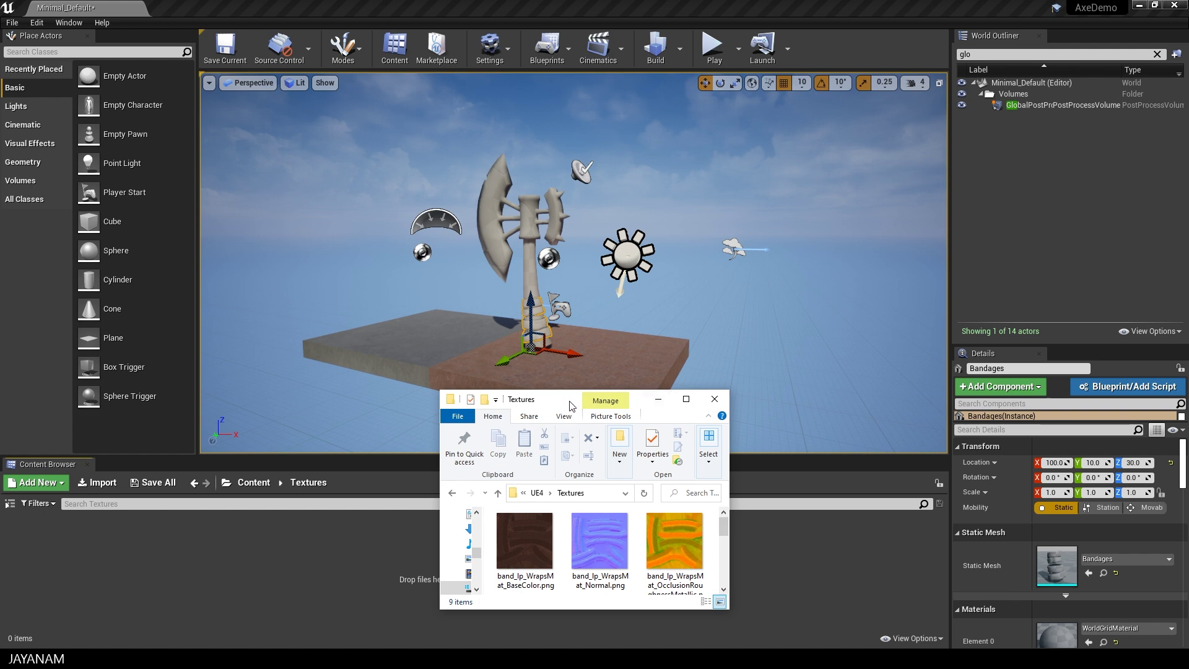
left_click_drag(562, 399, 439, 324)
left_click_drag(607, 535, 845, 630)
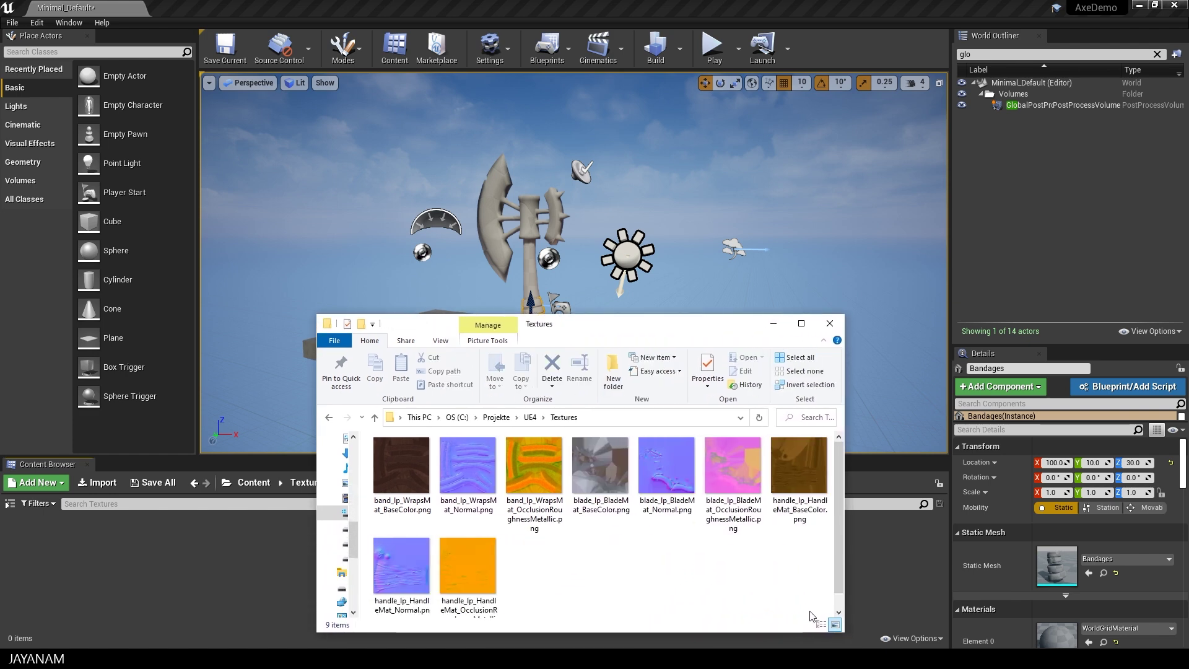
Import all nine texture PNGs into the Textures folder, accepting the normal-map notices
key("ctrl+a")
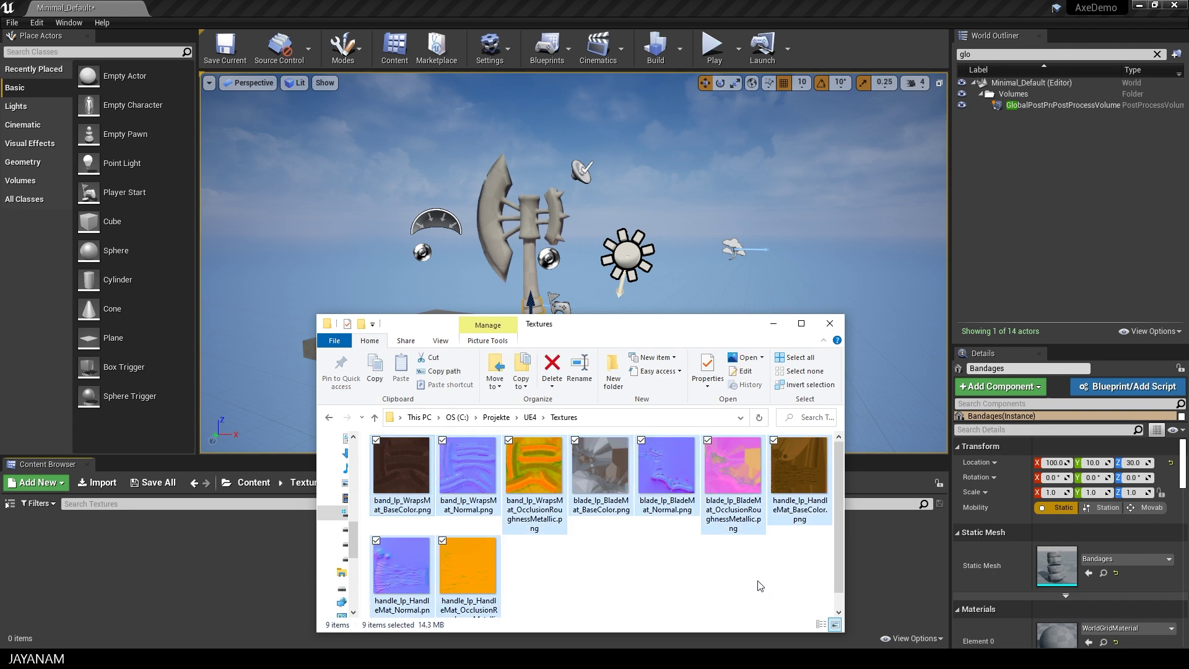
left_click_drag(188, 532, 166, 547)
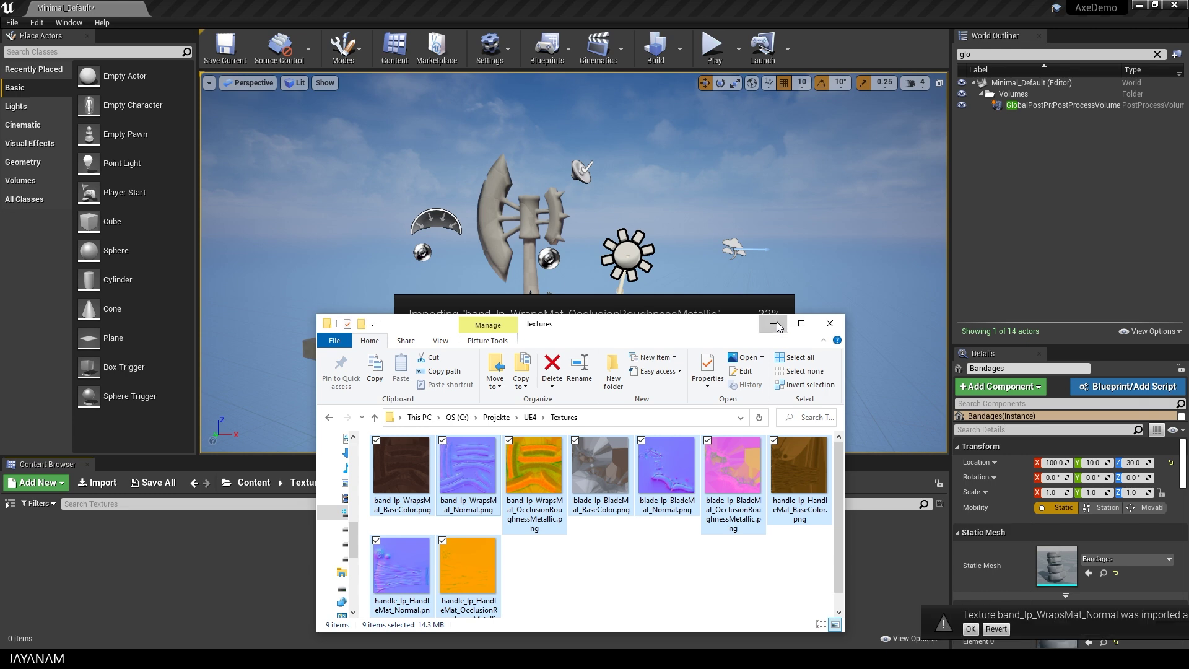
left_click(829, 323)
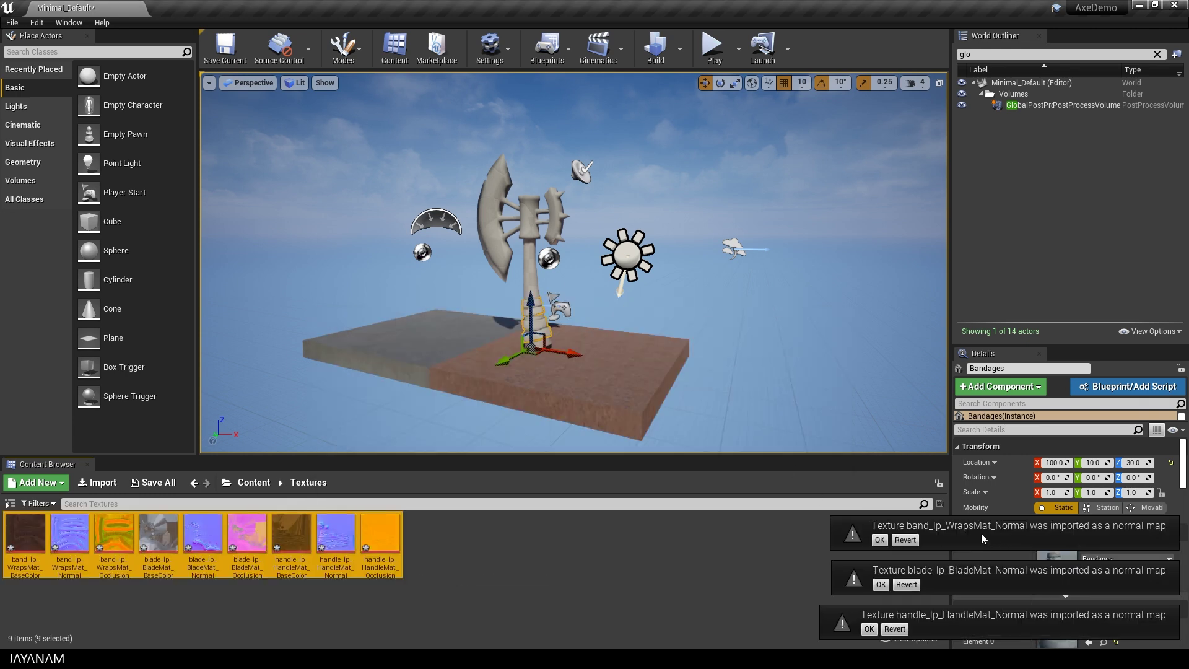
left_click(879, 539)
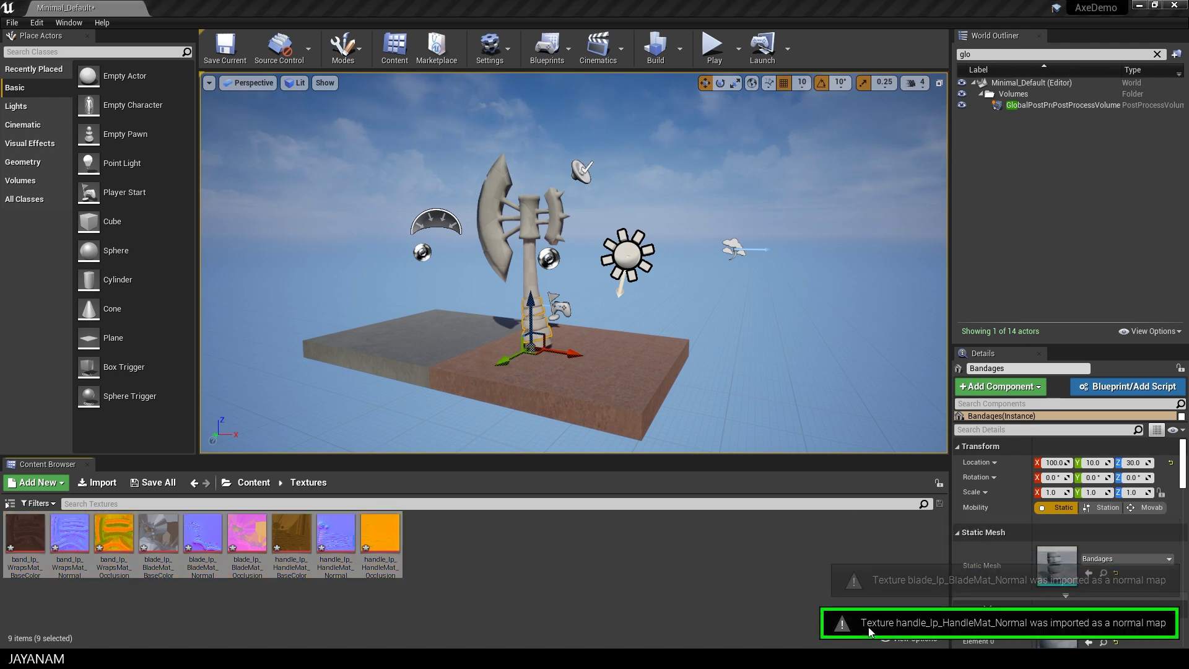
left_click(868, 628)
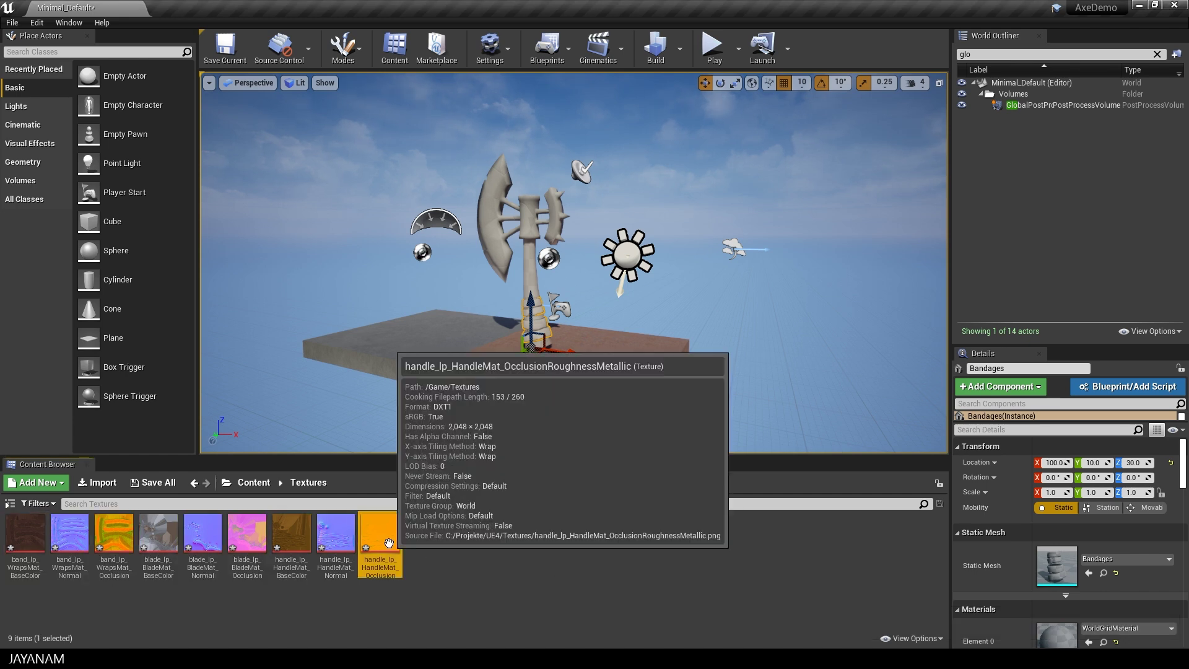
Save the imported textures with Ctrl+S, then select handle_lp_HandleMat_BaseColor
mouse_move(40, 539)
key("ctrl+s")
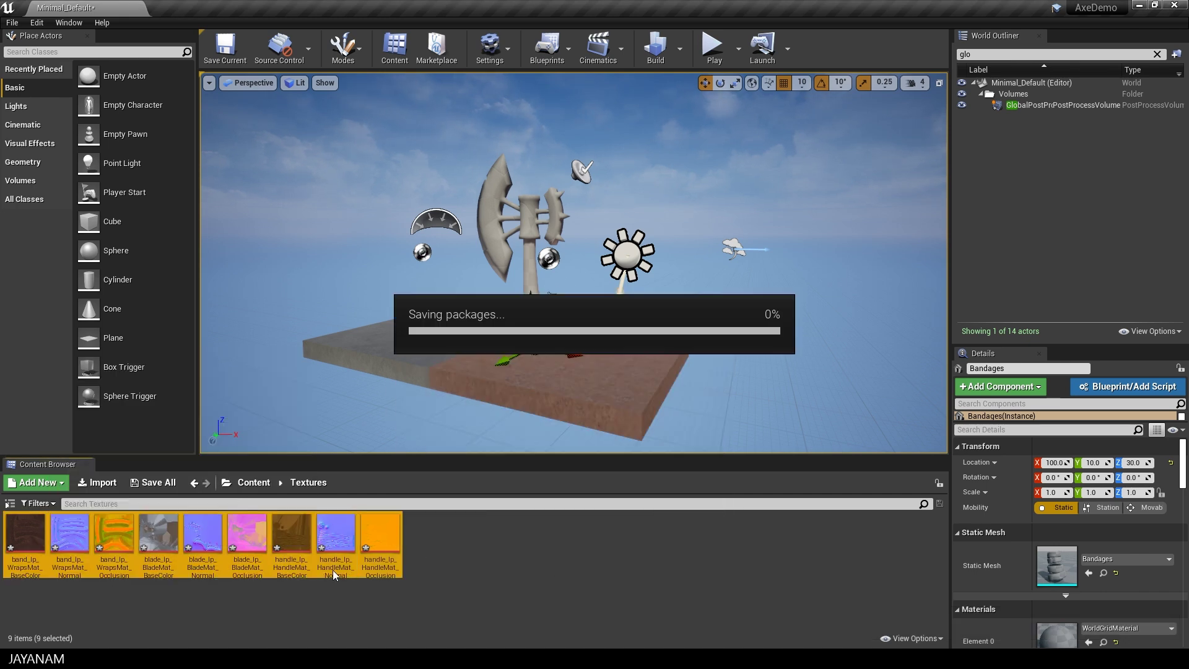
left_click(457, 565)
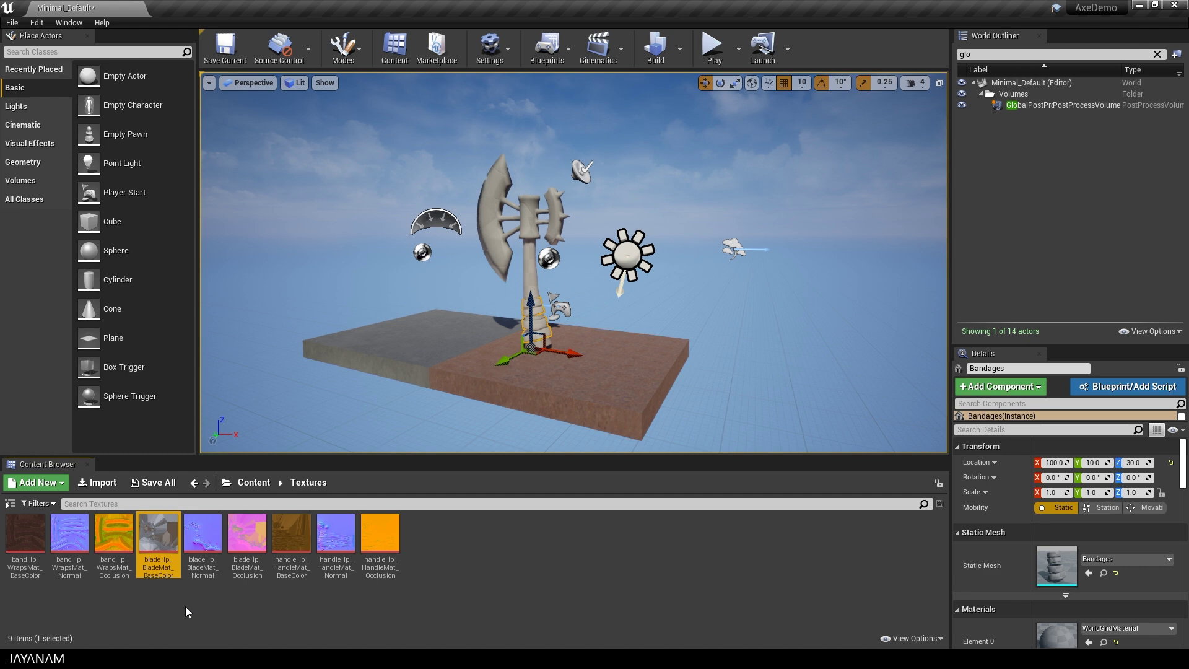
left_click(292, 535)
Inspect the handle_lp_HandleMat_Normal texture in the texture editor
key("Right")
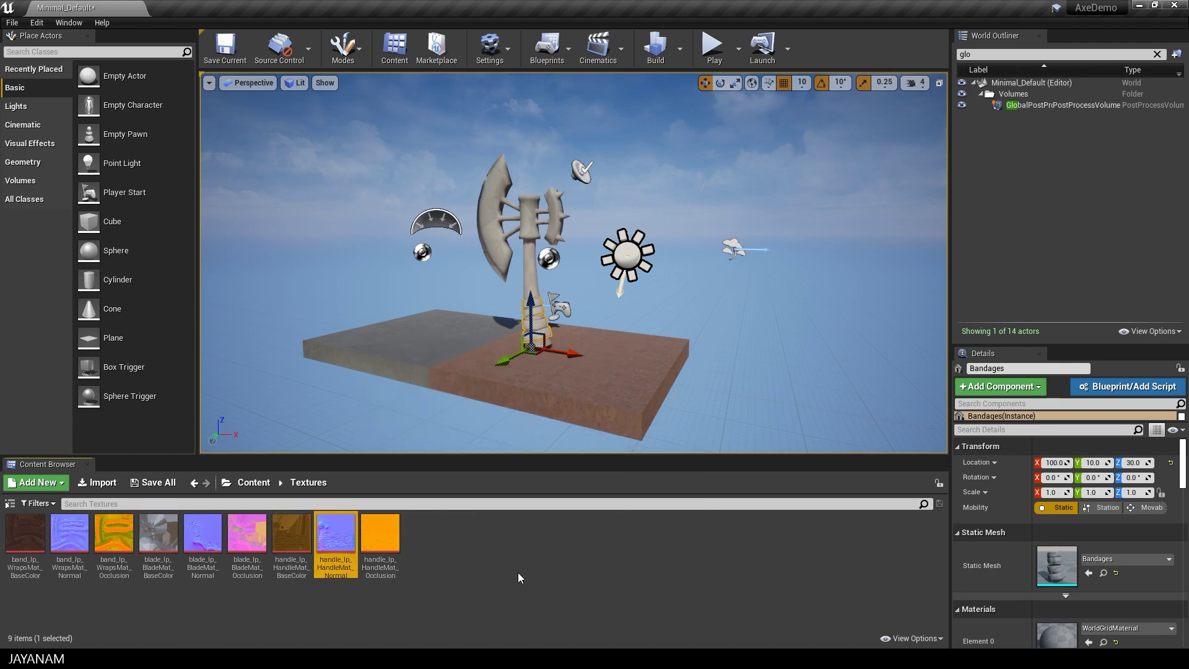
double_click(337, 538)
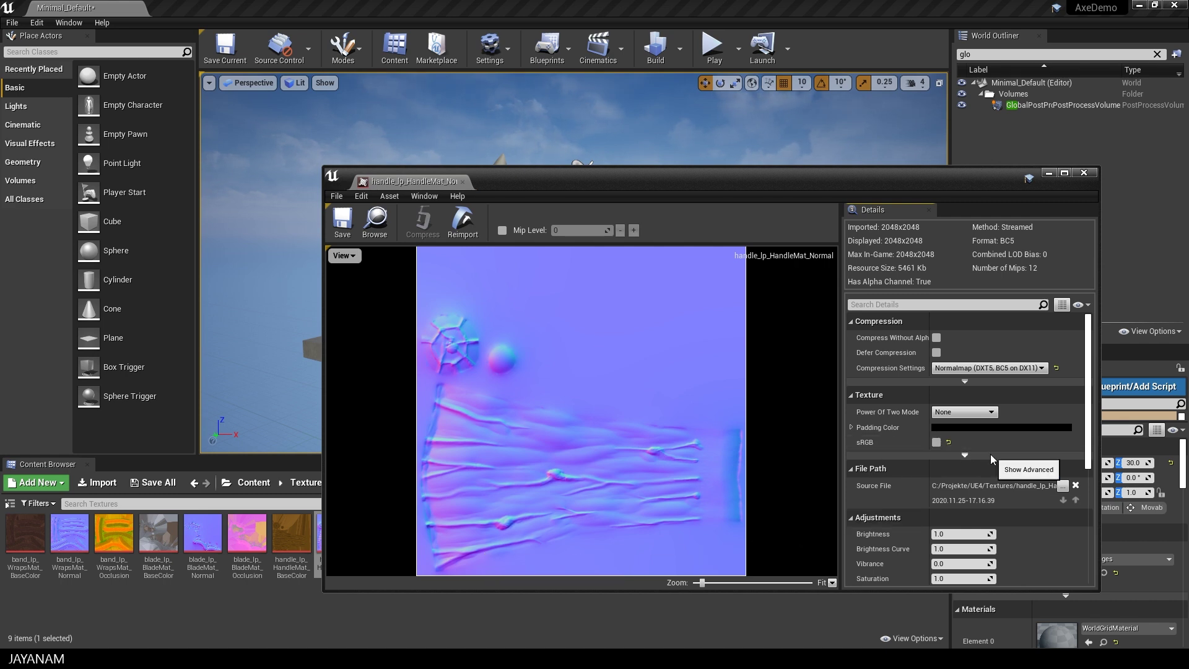
left_click(1084, 173)
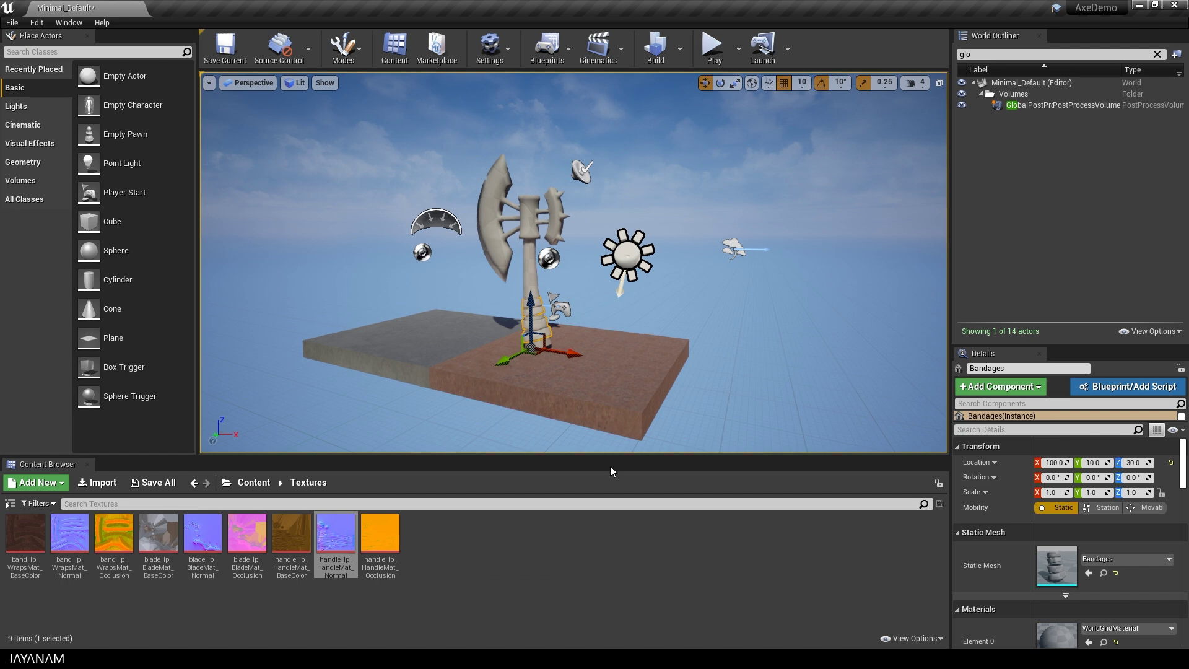
Turn off sRGB on handle_lp_HandleMat_OcclusionRoughnessMetallic and save it
left_click(380, 536)
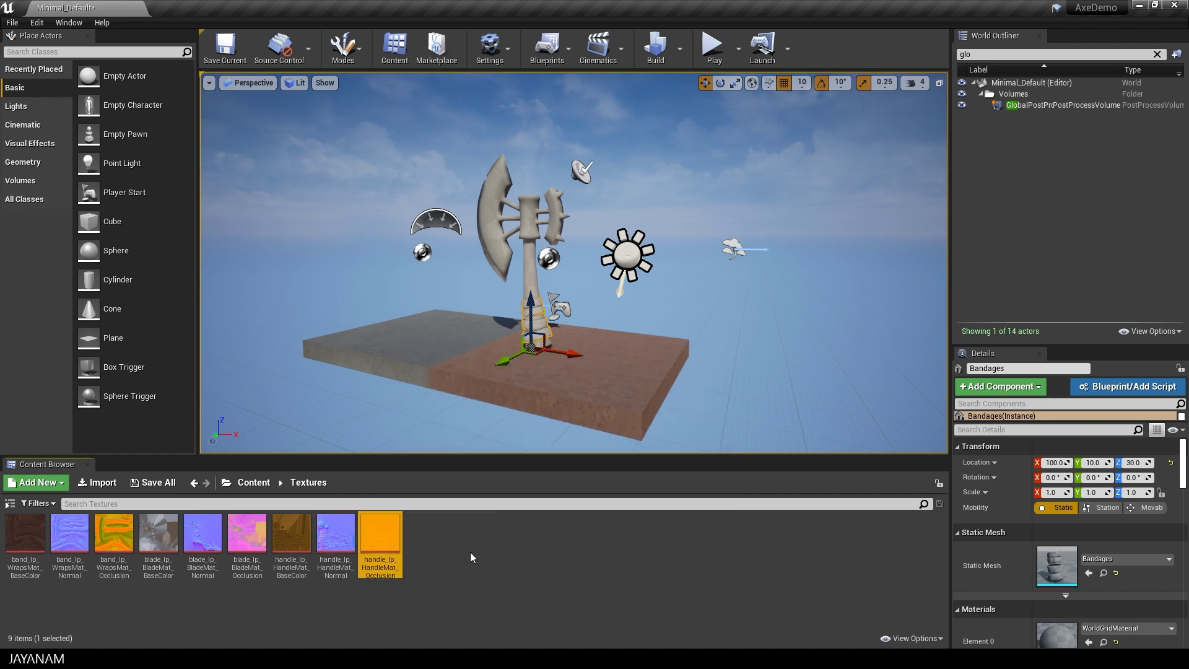
double_click(381, 526)
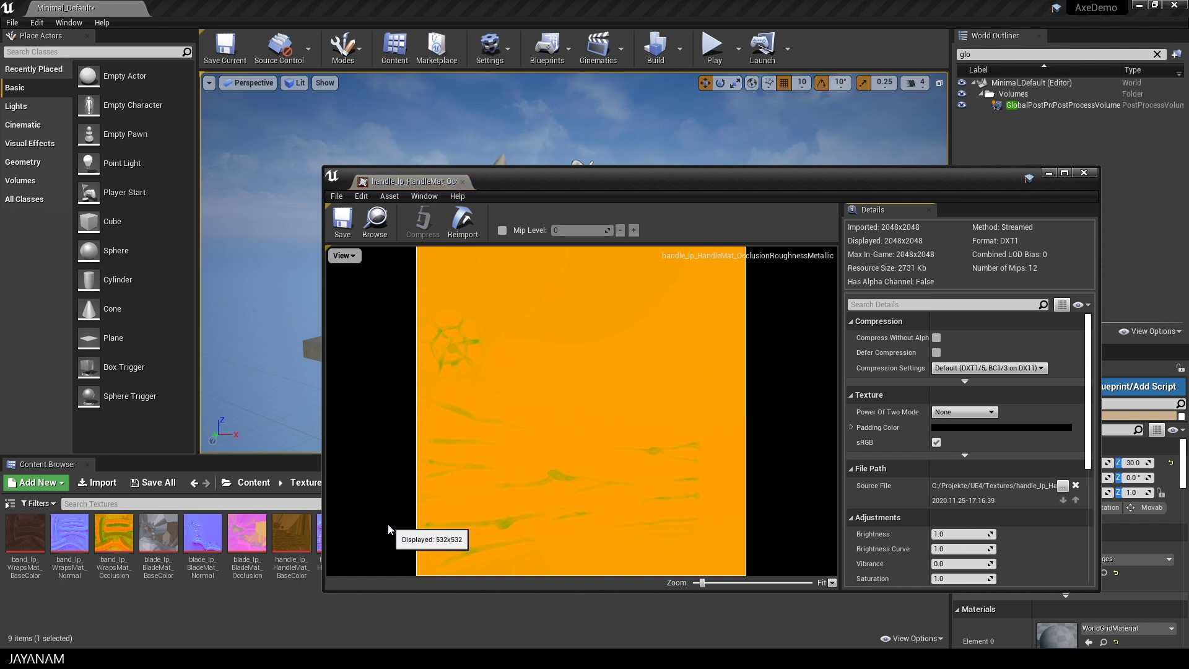
left_click(936, 442)
left_click(342, 221)
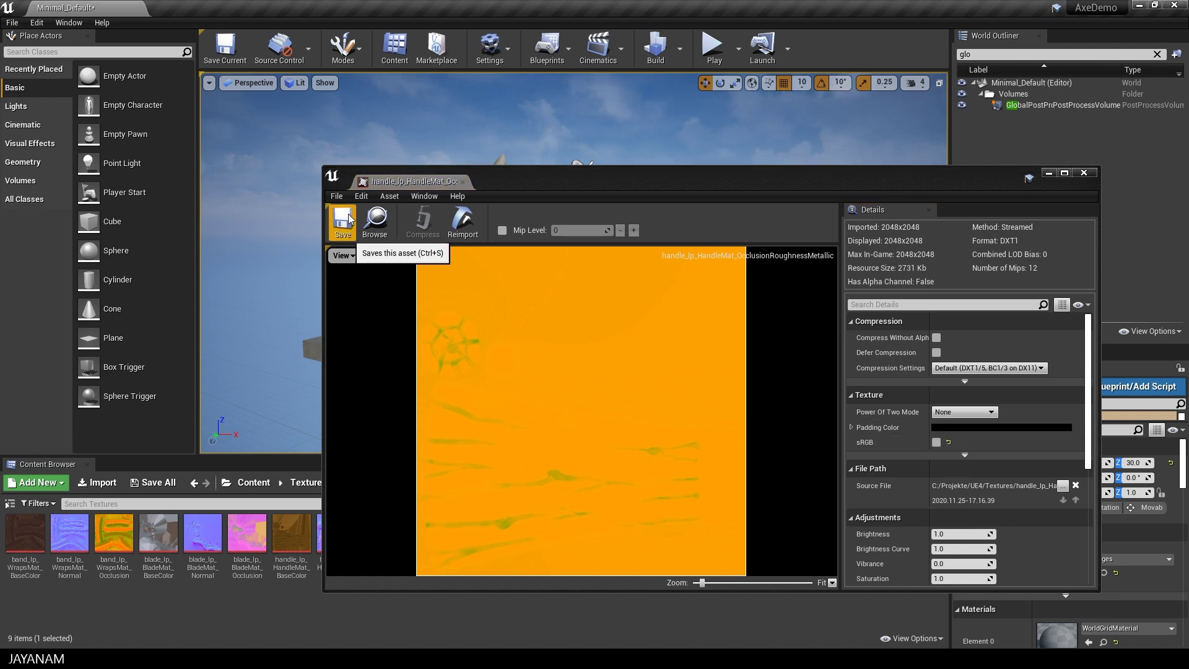
left_click(1084, 172)
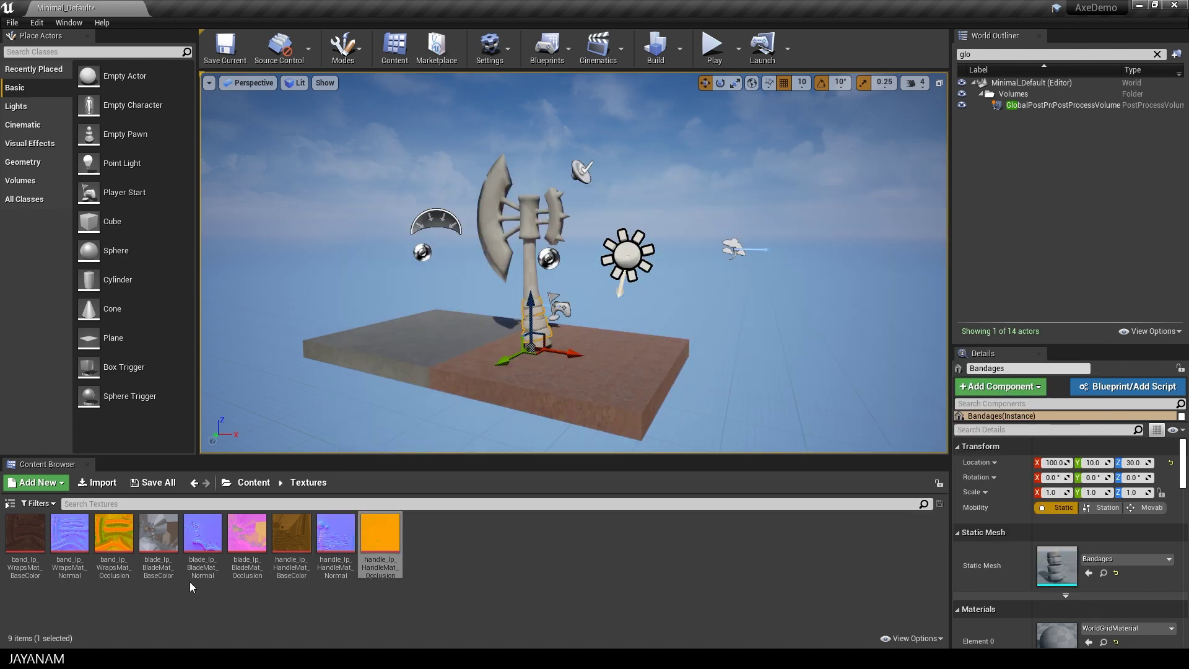
Switch sRGB off on the blade and wraps occlusion textures, saving each one
double_click(247, 532)
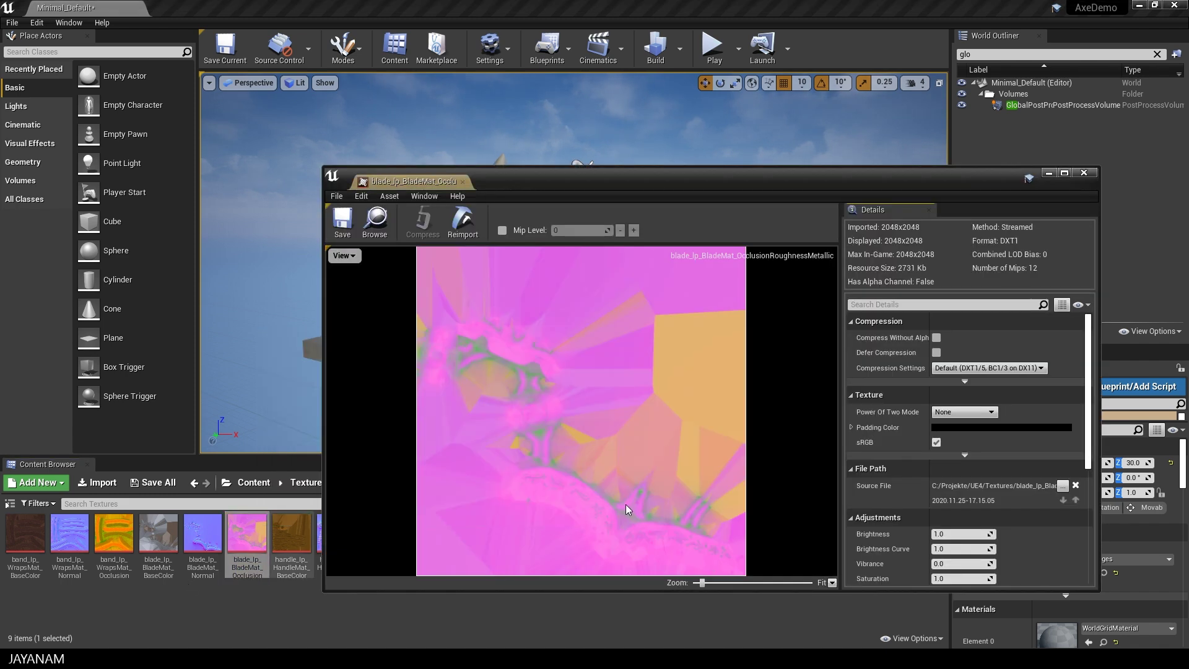
left_click(935, 442)
left_click(341, 218)
left_click(1083, 172)
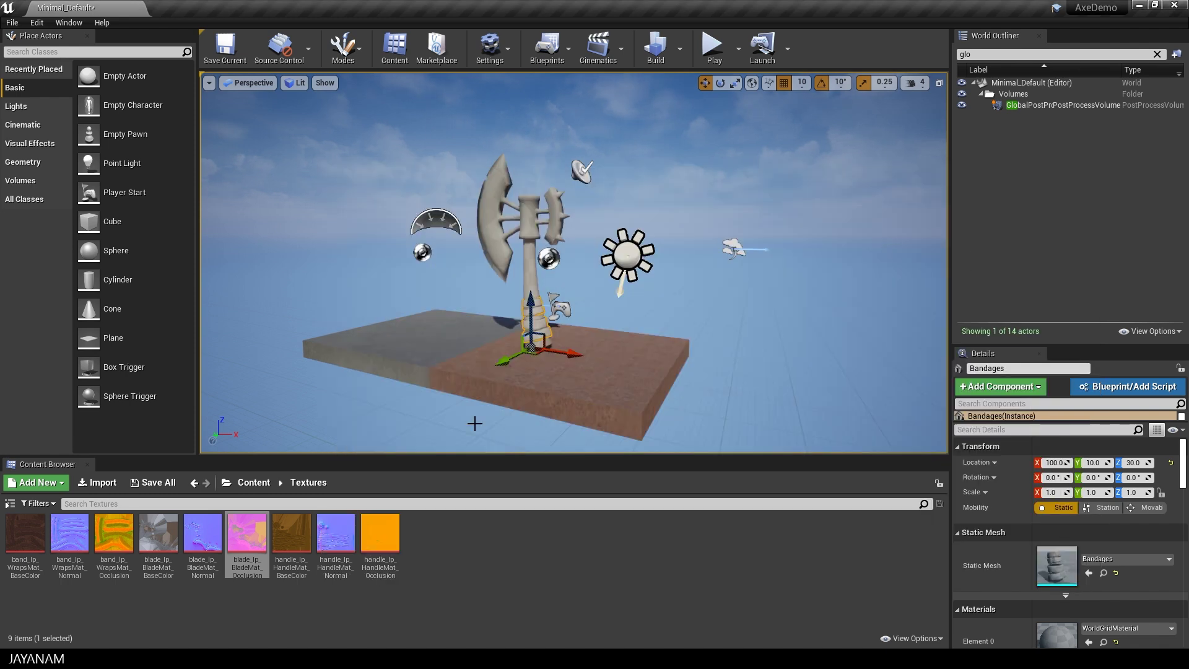
double_click(113, 538)
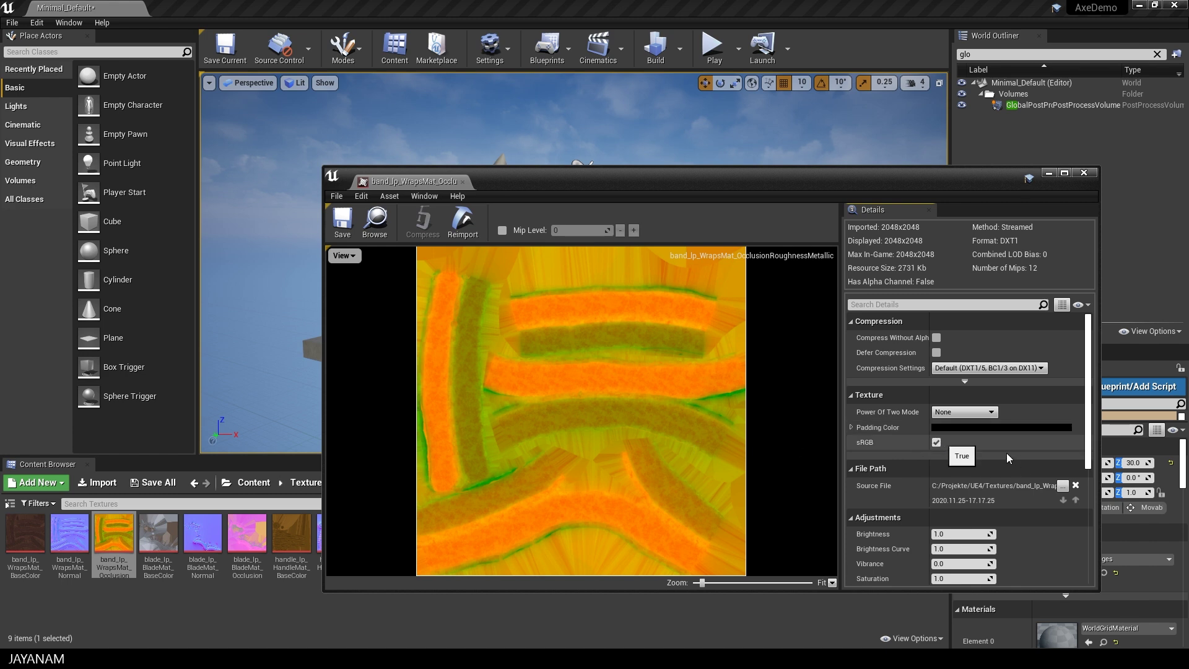
left_click(936, 441)
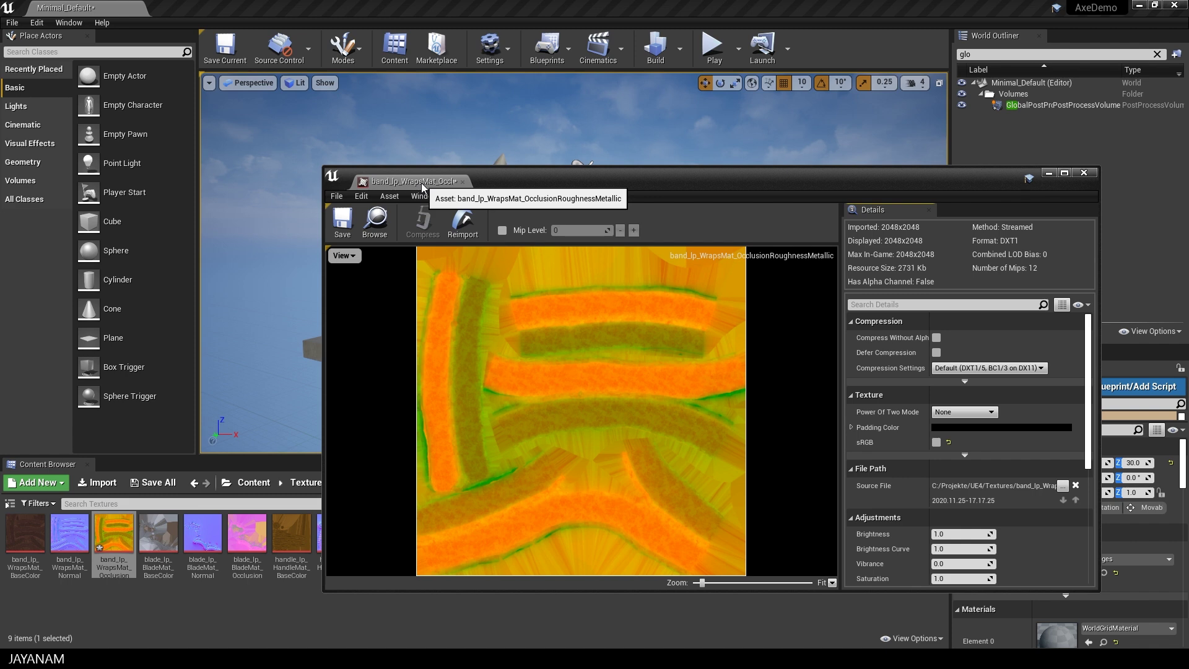
left_click(342, 221)
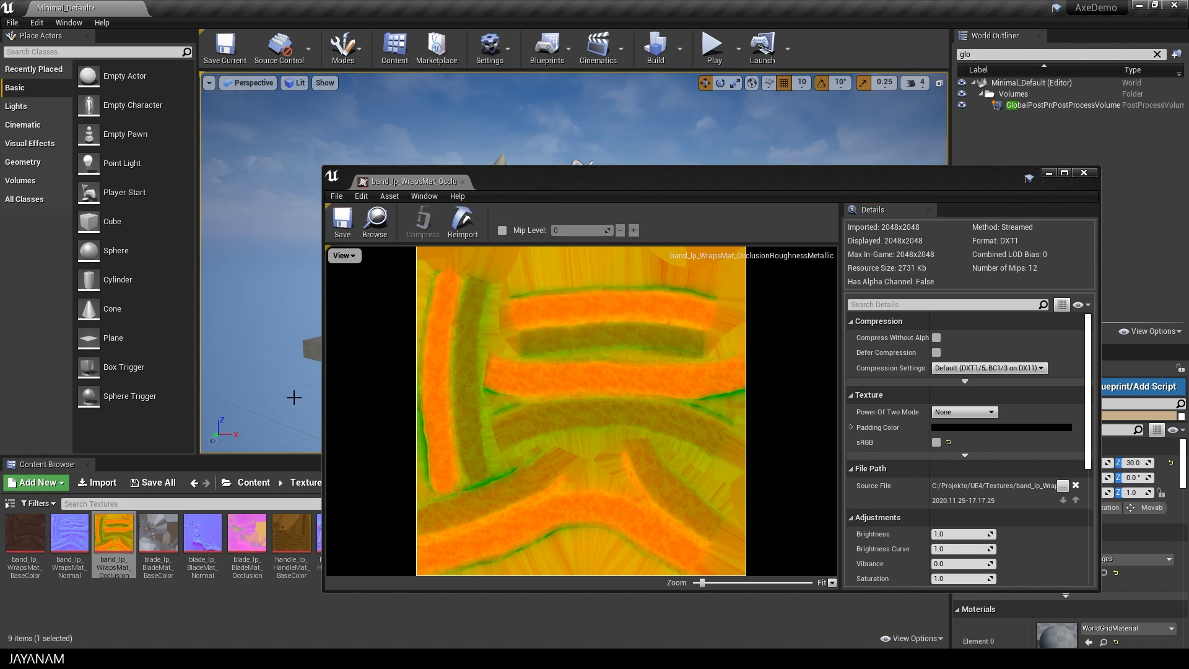
left_click(1083, 173)
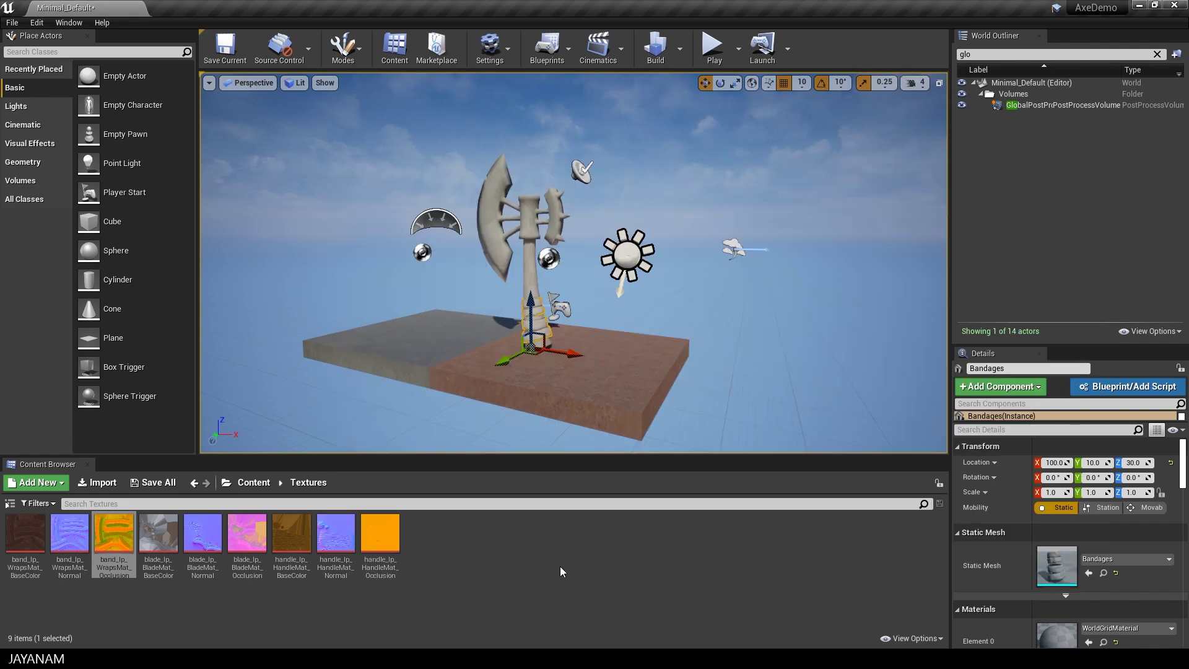
Create a new material named MatBlade in the Textures folder
right_click(437, 529)
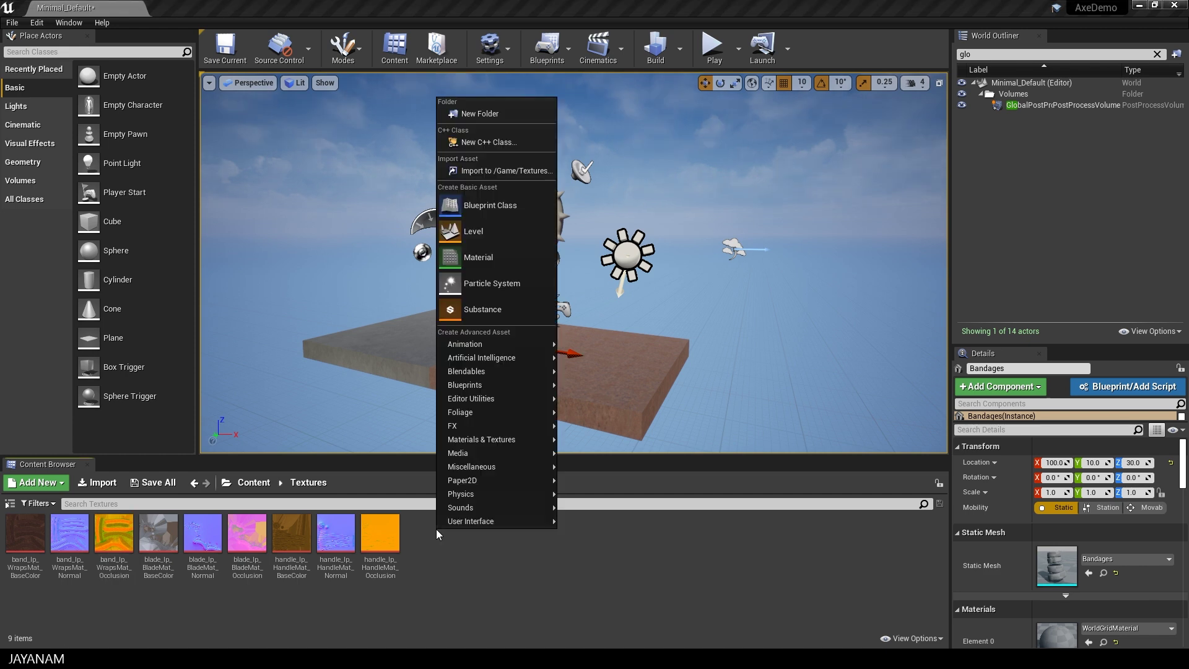
left_click(477, 260)
type("MatBlade")
key("Return")
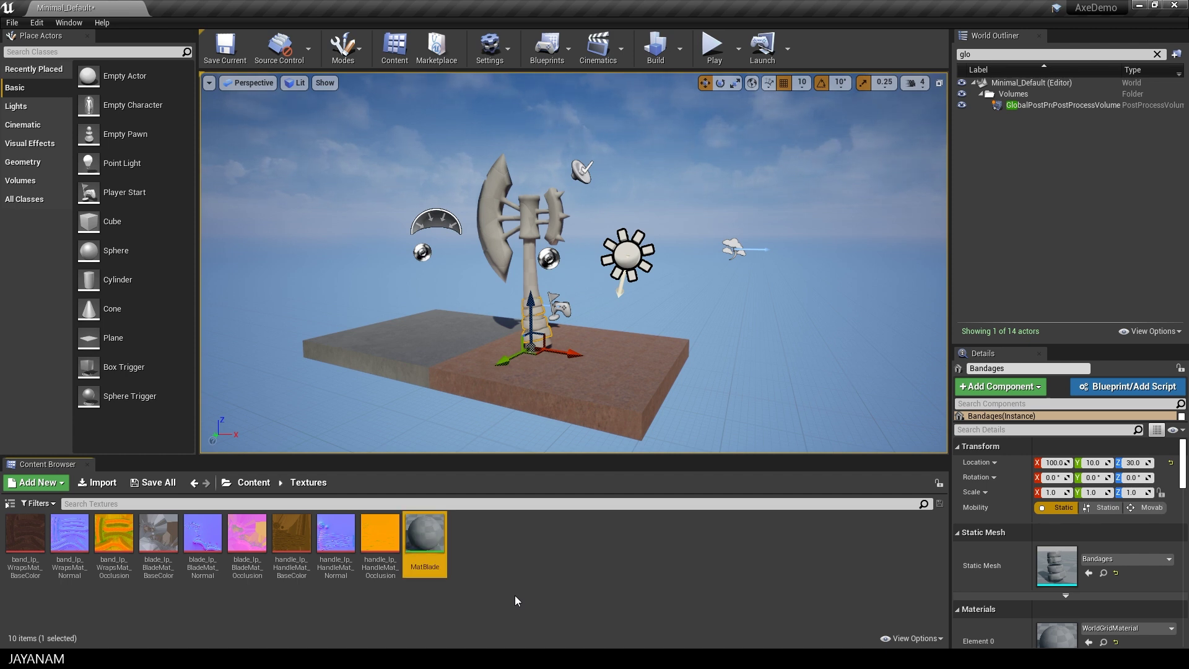
Open MatBlade and arrange the Material Editor beside the level view of the axe
double_click(427, 535)
left_click_drag(733, 183, 719, 122)
left_click_drag(1084, 531, 925, 629)
left_click_drag(821, 434, 901, 433)
left_click_drag(731, 124, 902, 100)
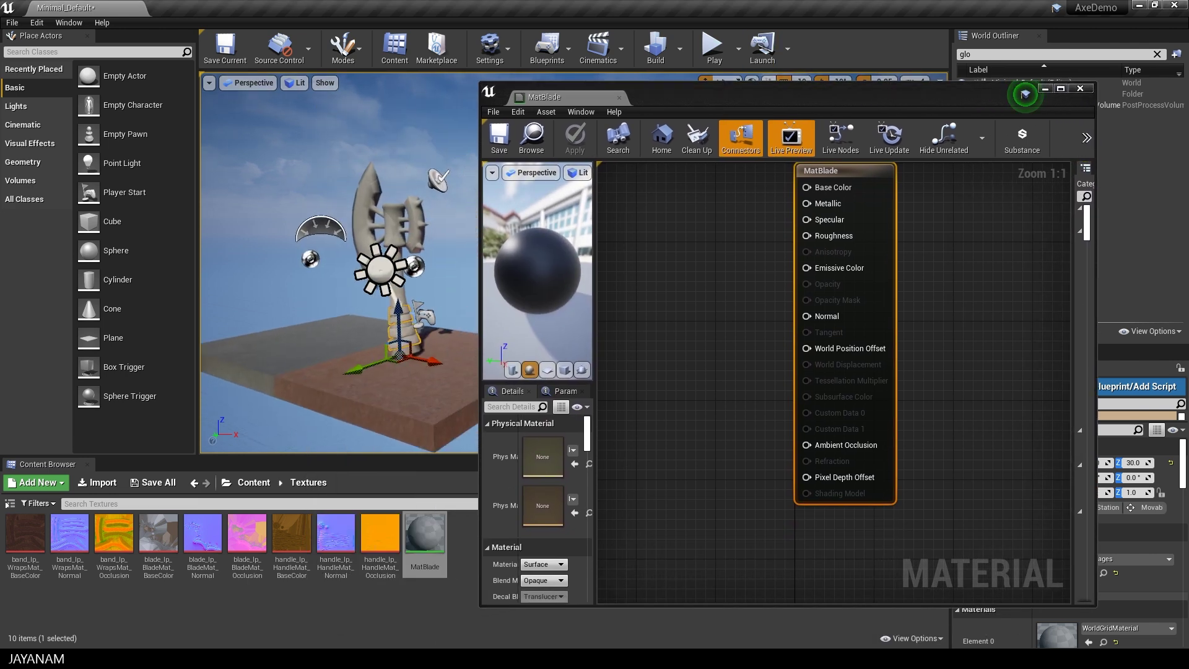
right_click_drag(306, 277, 359, 236)
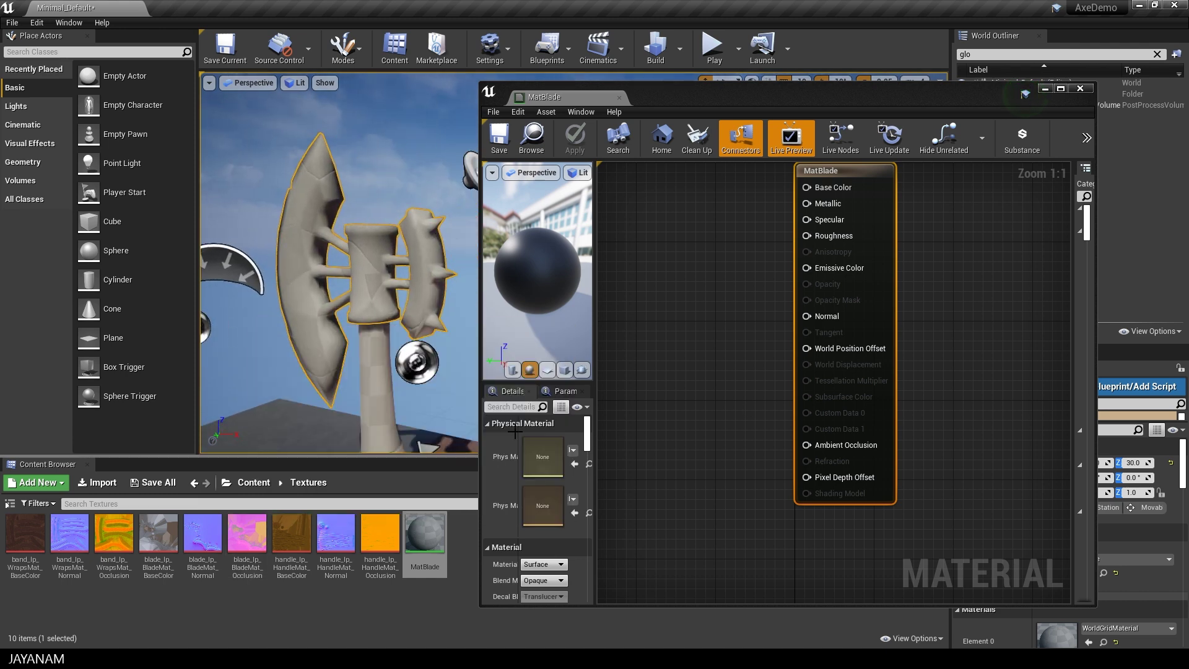
left_click_drag(856, 170, 936, 207)
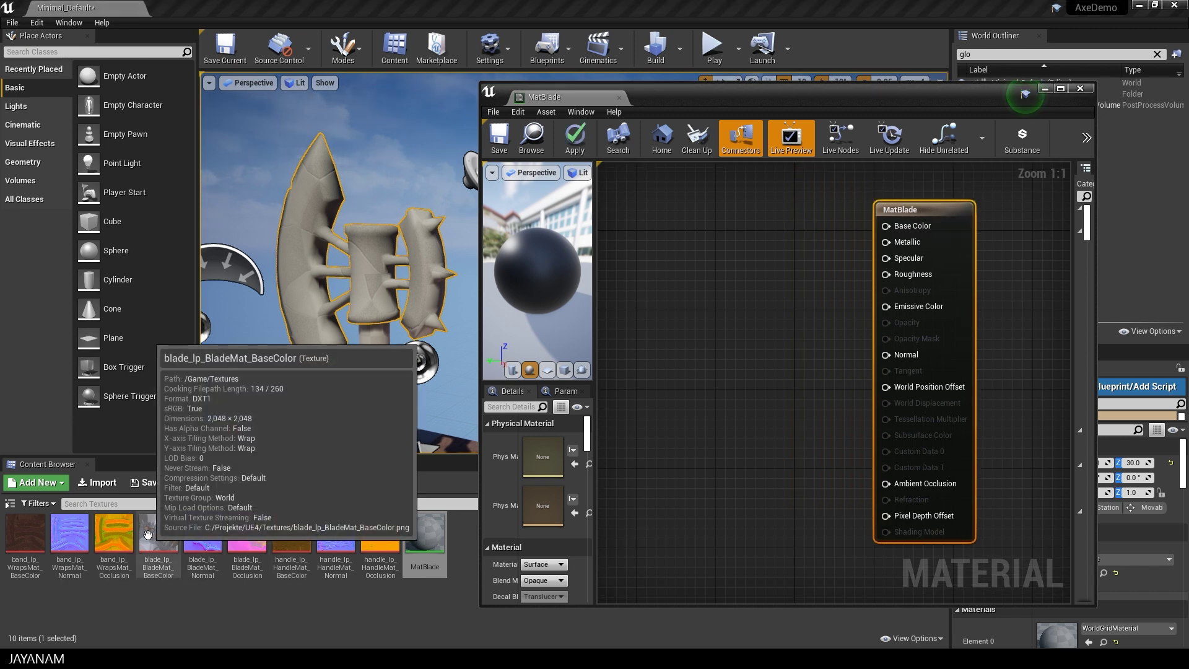
Wire the blade BaseColor texture into Base Color and the blade Normal into Normal, then save MatBlade
left_click_drag(160, 532, 644, 221)
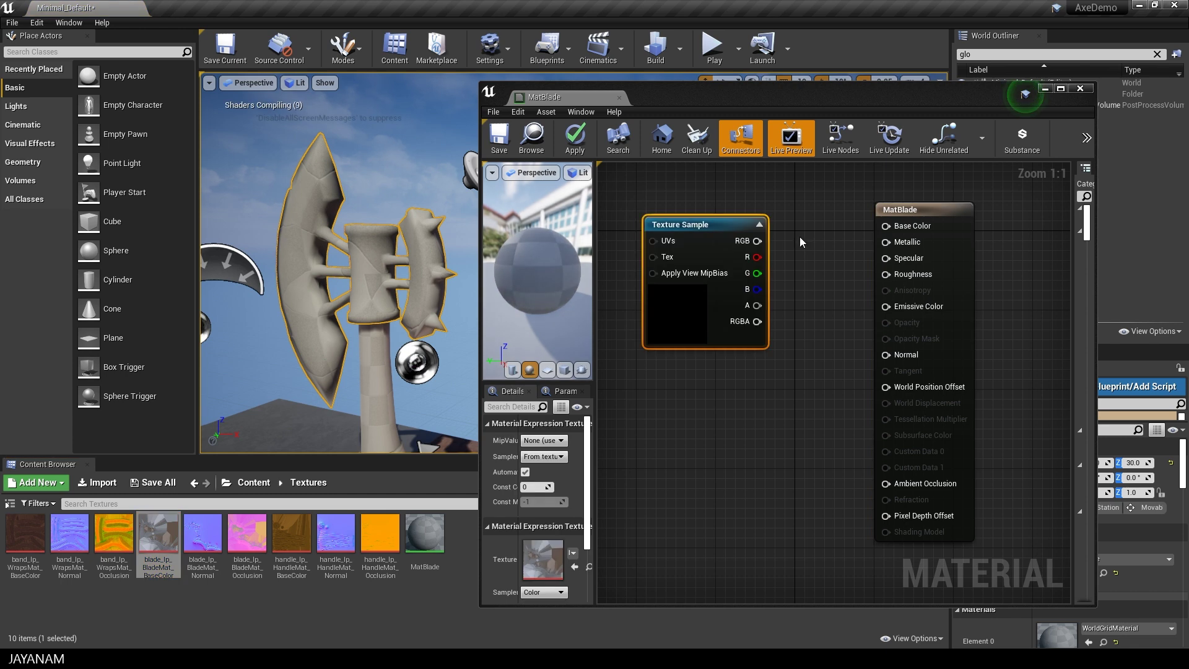
left_click_drag(756, 240, 892, 231)
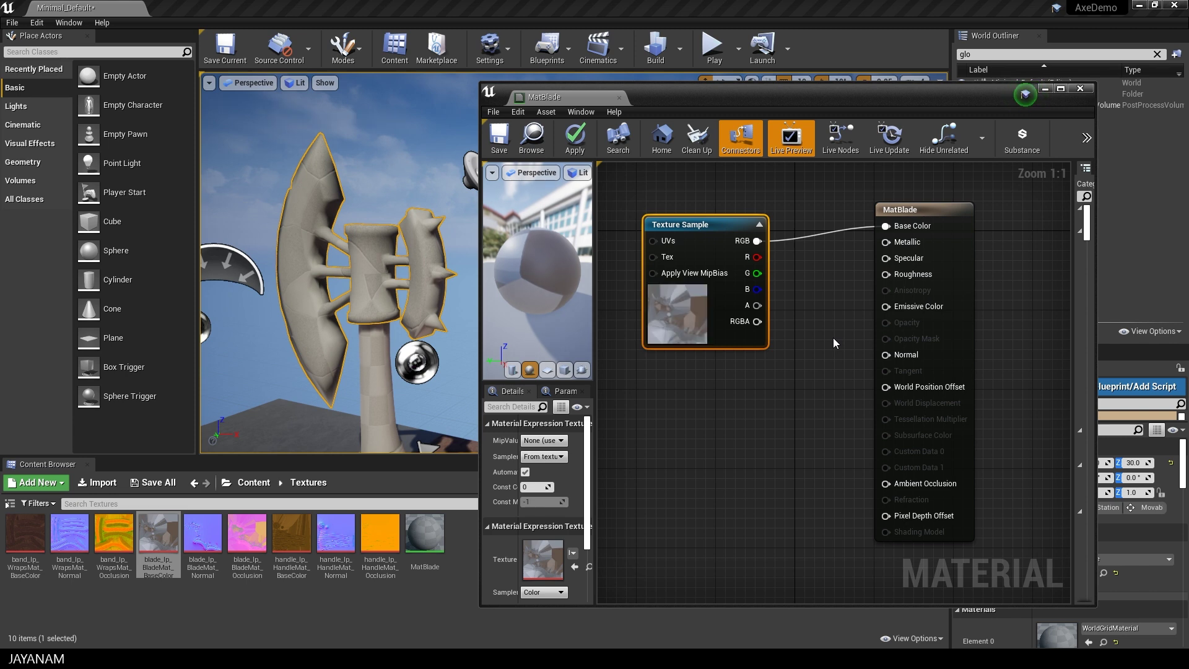
left_click_drag(521, 281, 521, 278)
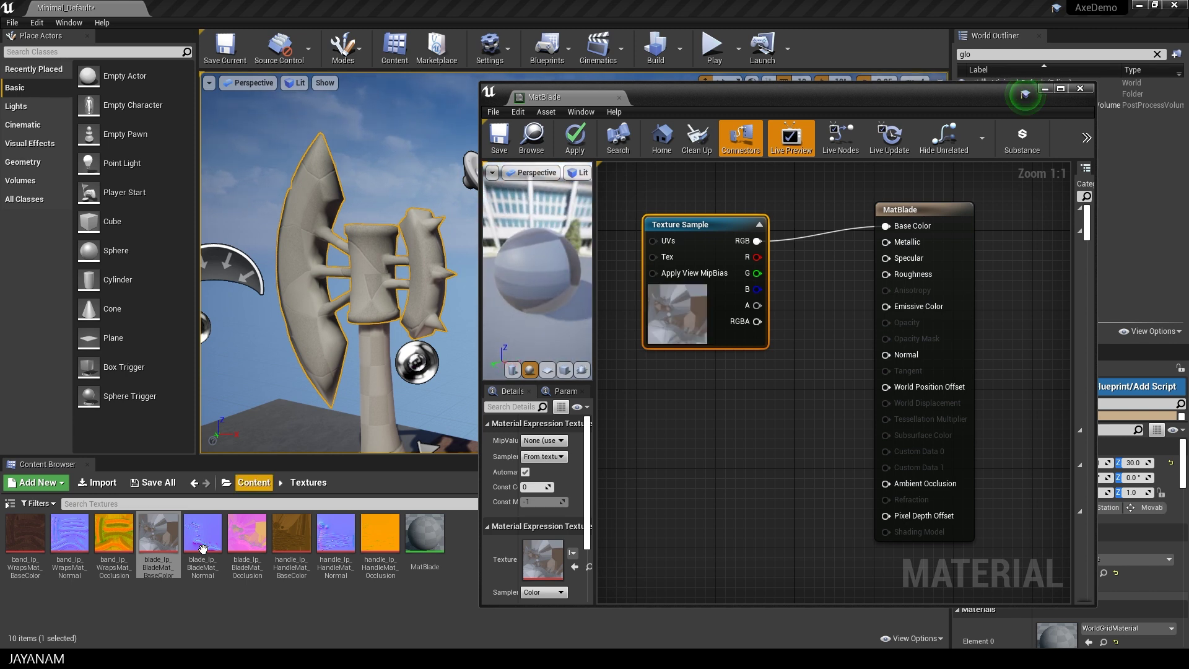
left_click_drag(202, 533, 634, 491)
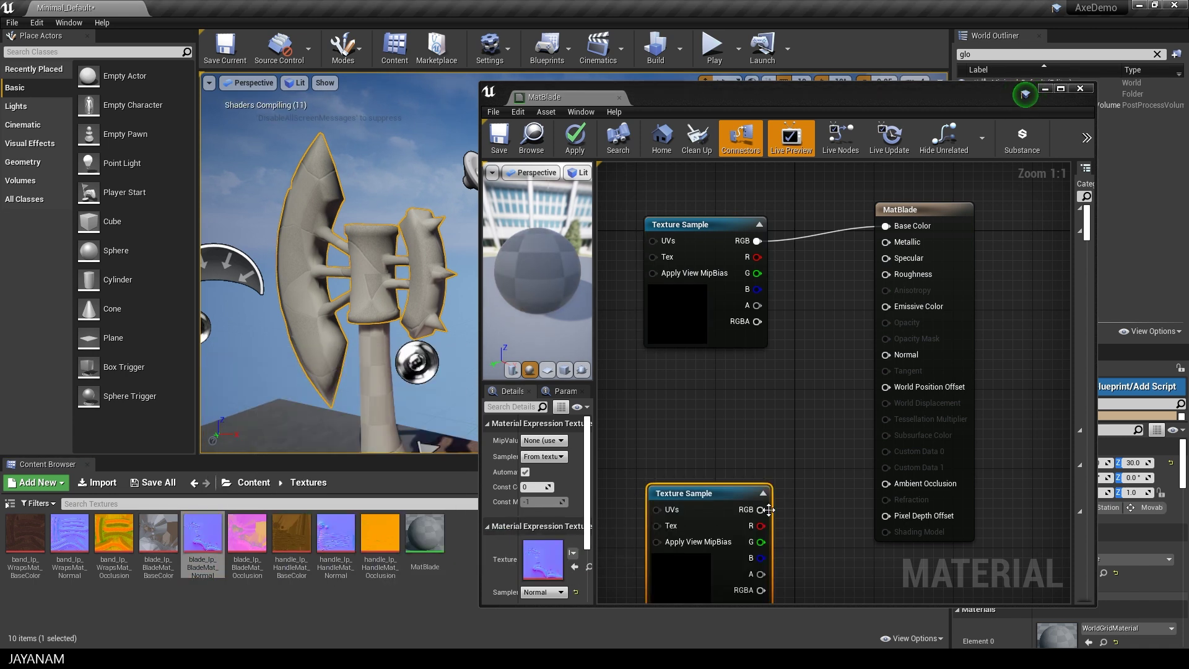
left_click_drag(760, 509, 892, 354)
left_click(499, 142)
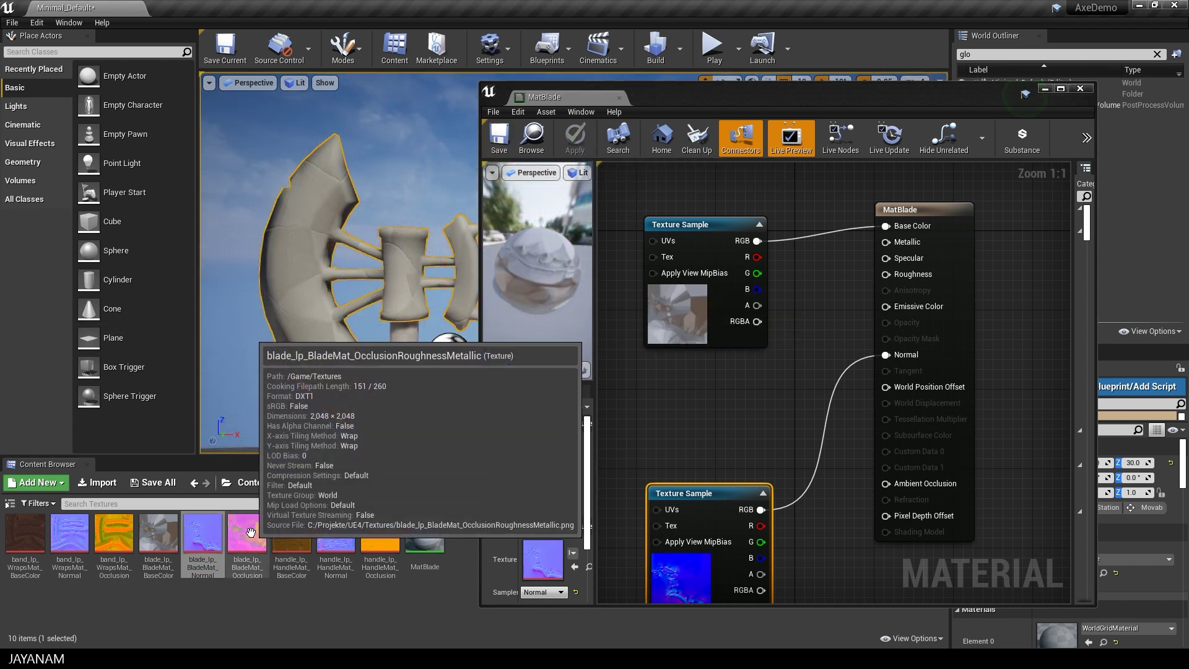
Connect the blade occlusion texture's R, G, B to Ambient Occlusion, Roughness, Metallic and save
left_click_drag(250, 532, 697, 360)
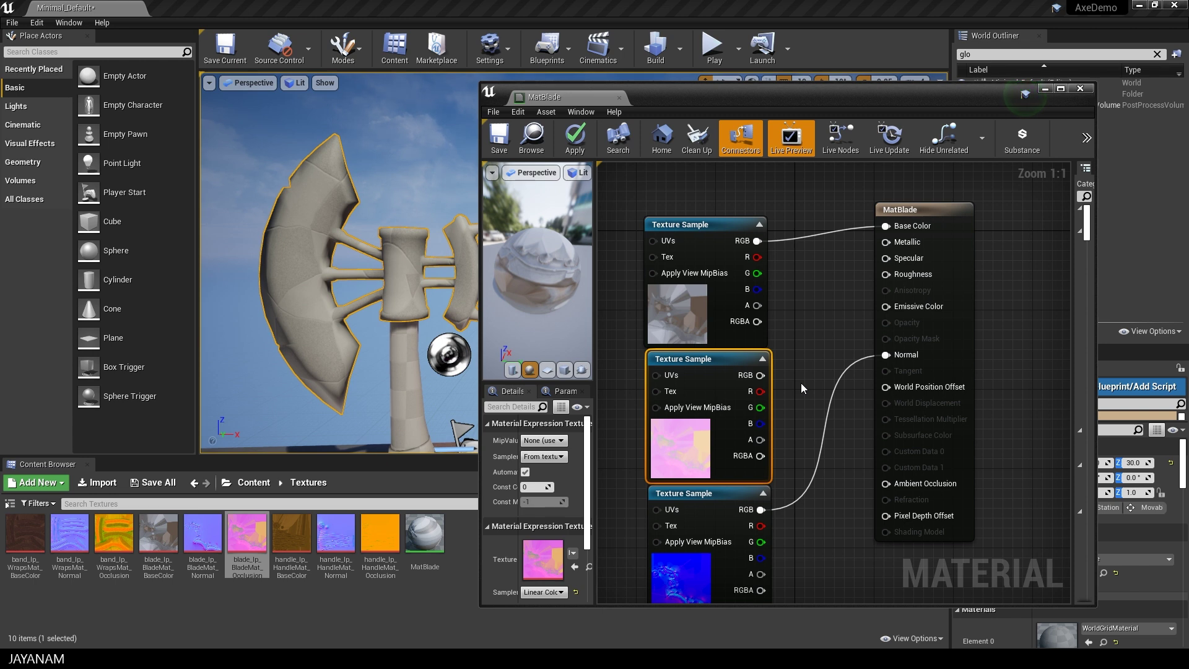
left_click_drag(767, 424, 885, 241)
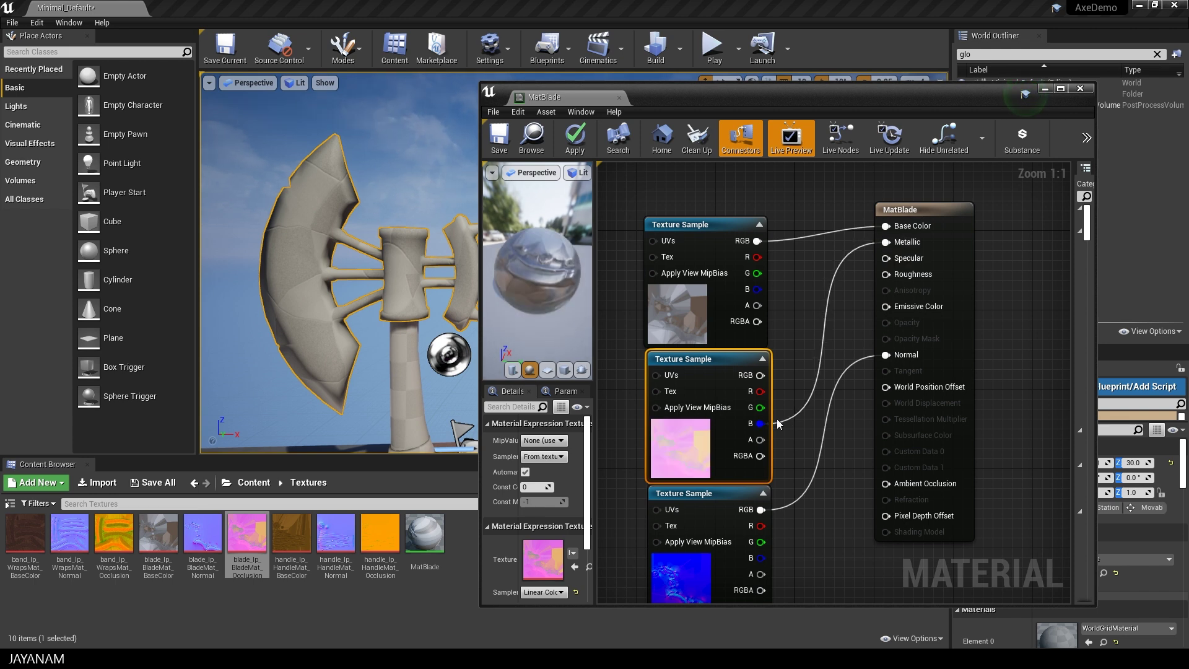
left_click_drag(775, 419, 760, 408)
left_click_drag(759, 423, 886, 274)
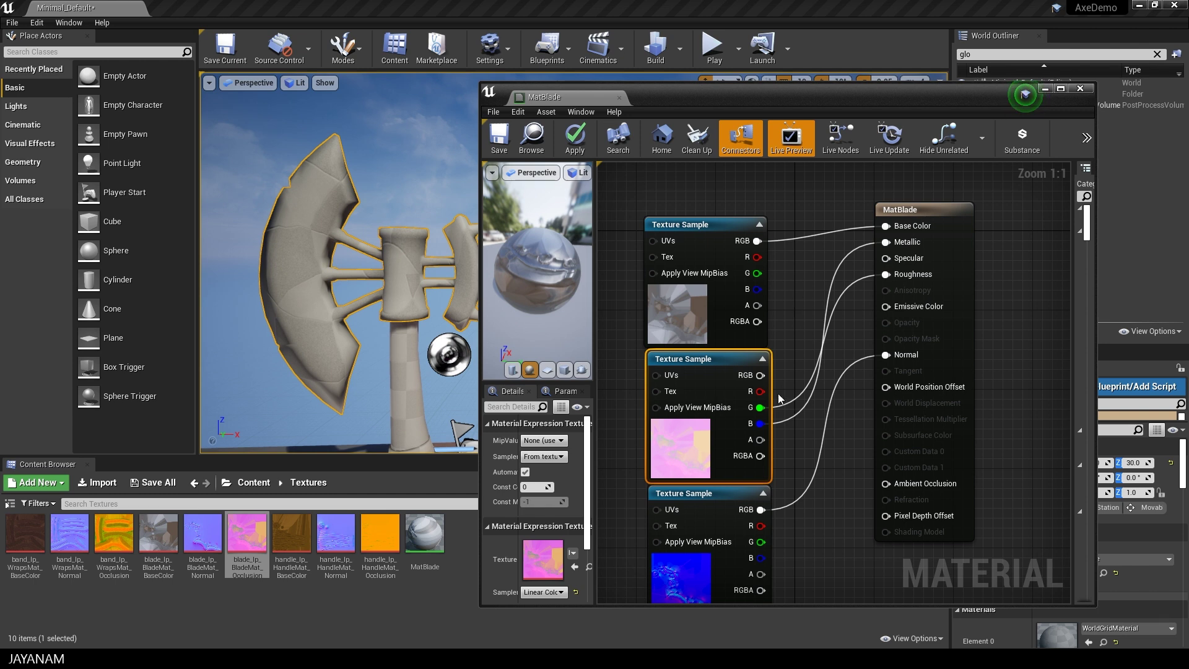
left_click_drag(761, 391, 886, 483)
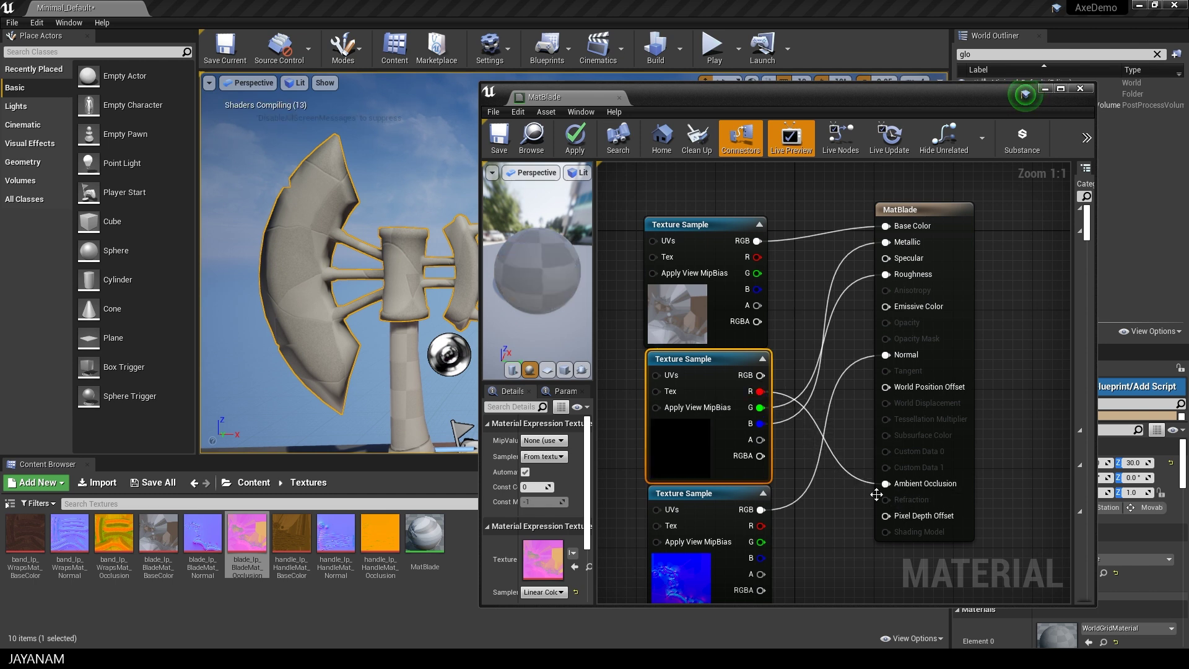
right_click_drag(831, 509, 864, 481)
left_click_drag(513, 269, 552, 276)
left_click(503, 152)
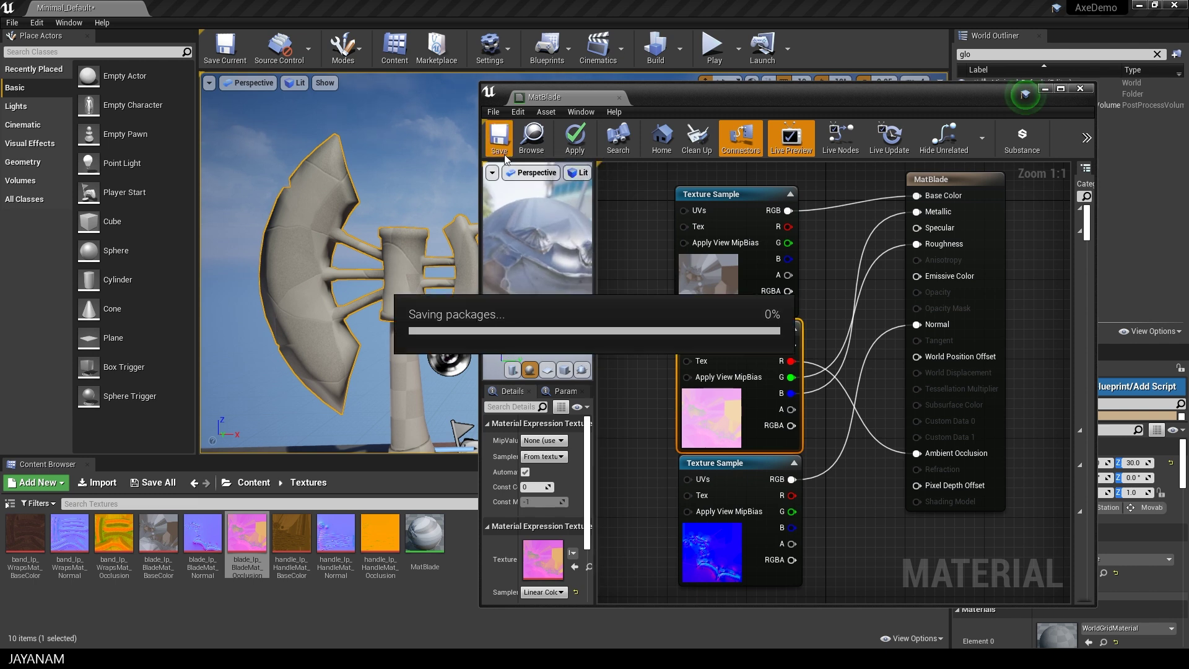
Drop MatBlade onto the axe blade, orbit to inspect the engraved metal, and save the level
left_click(1081, 89)
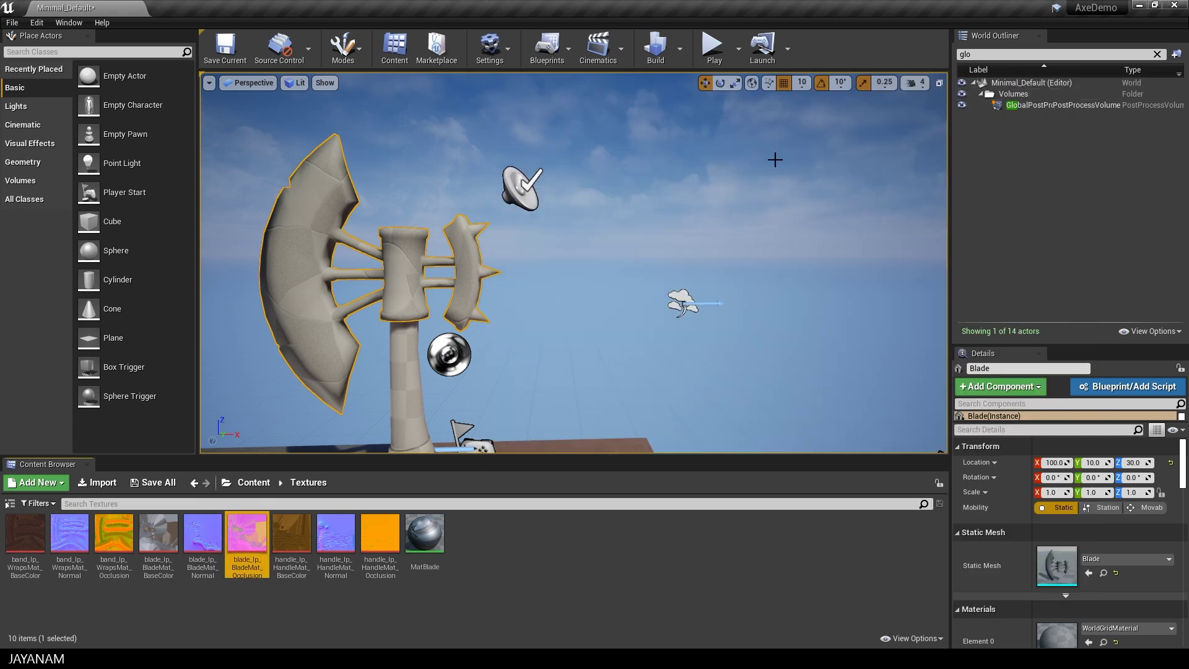
left_click(399, 281)
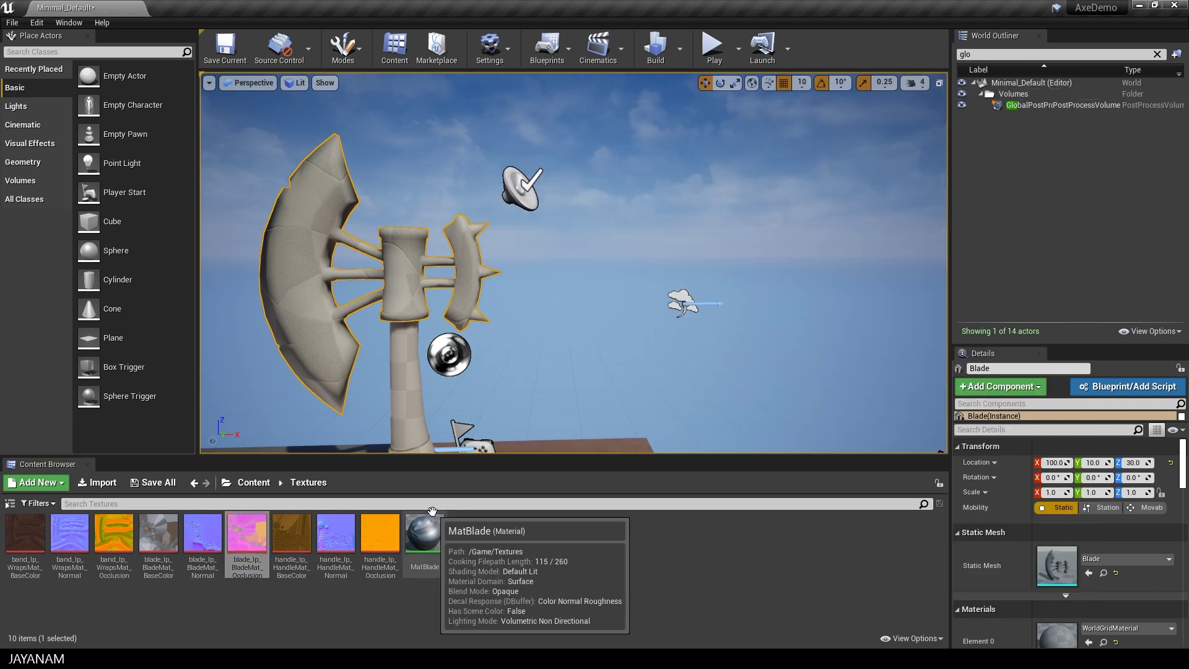
left_click_drag(432, 511, 308, 307)
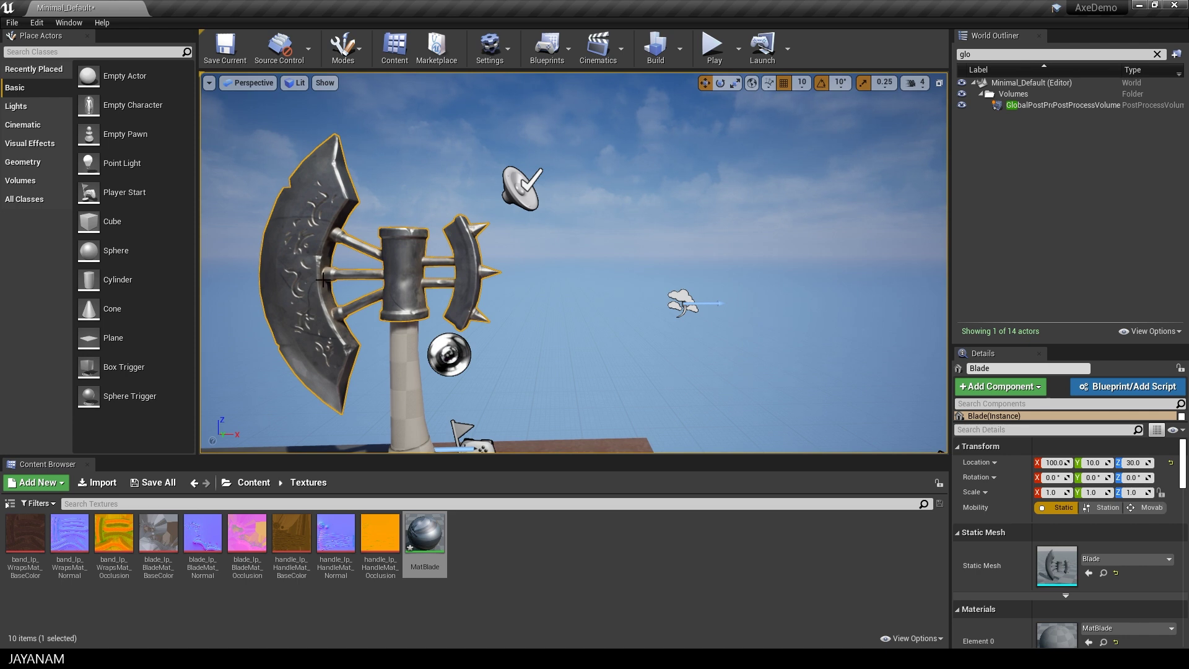
left_click_drag(323, 278, 818, 392, "alt")
scroll(416, 276, "up", 2)
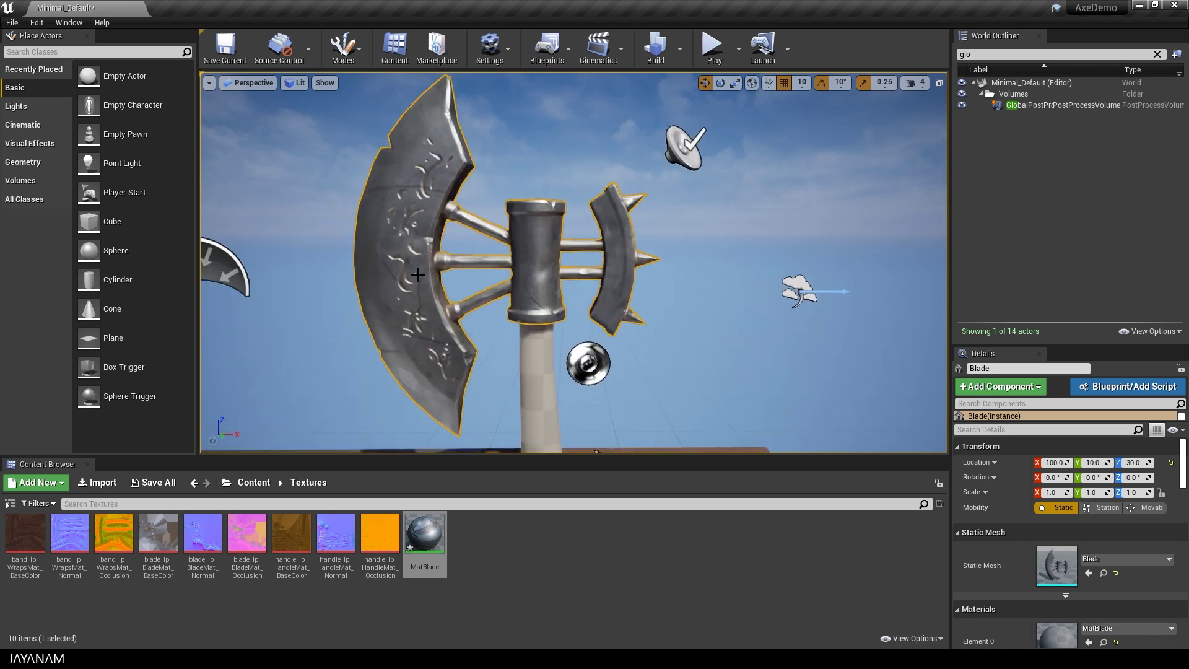
mouse_move(418, 273)
left_mouse_down("alt")
mouse_move(356, 277)
mouse_move(439, 280)
left_mouse_up("alt")
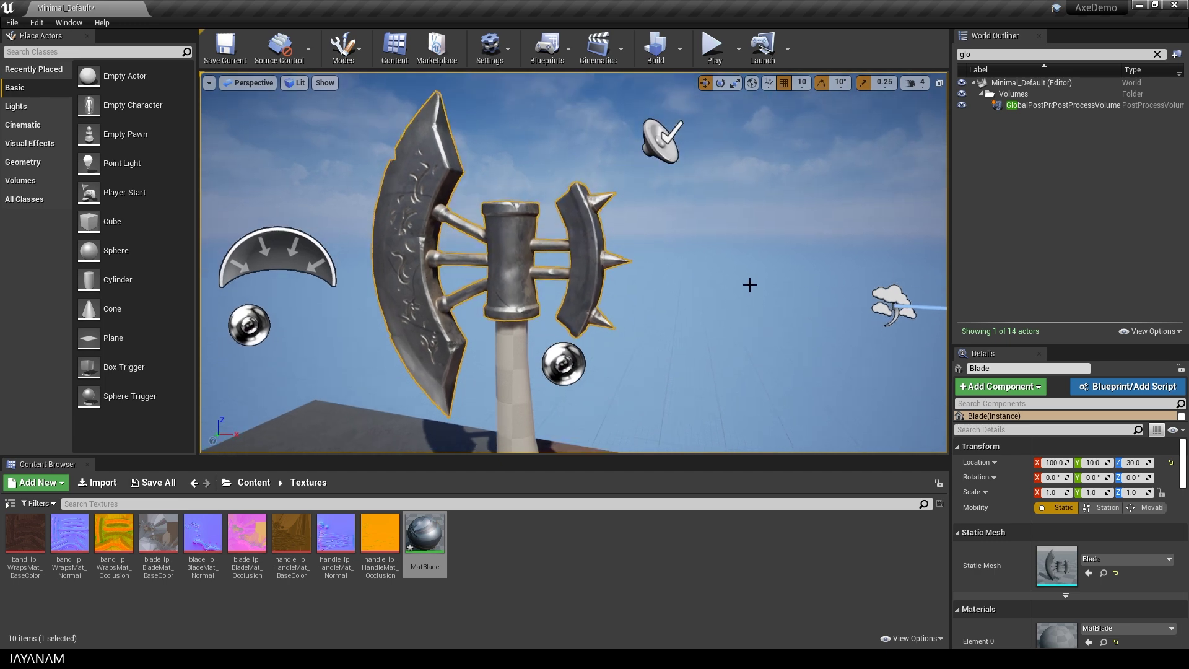
scroll(755, 285, "down", 2)
key("ctrl+s")
left_click(506, 543)
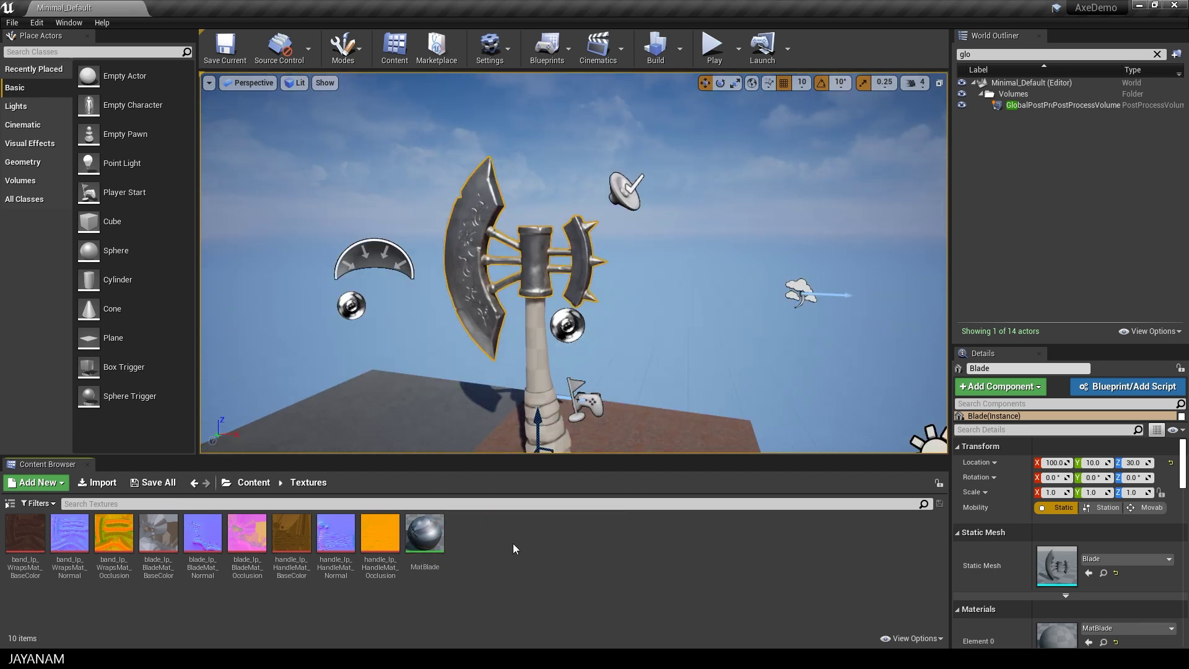
Create a MatHandle material, apply it to the axe handle, and open it beside the framed axe
right_click(481, 545)
left_click(555, 270)
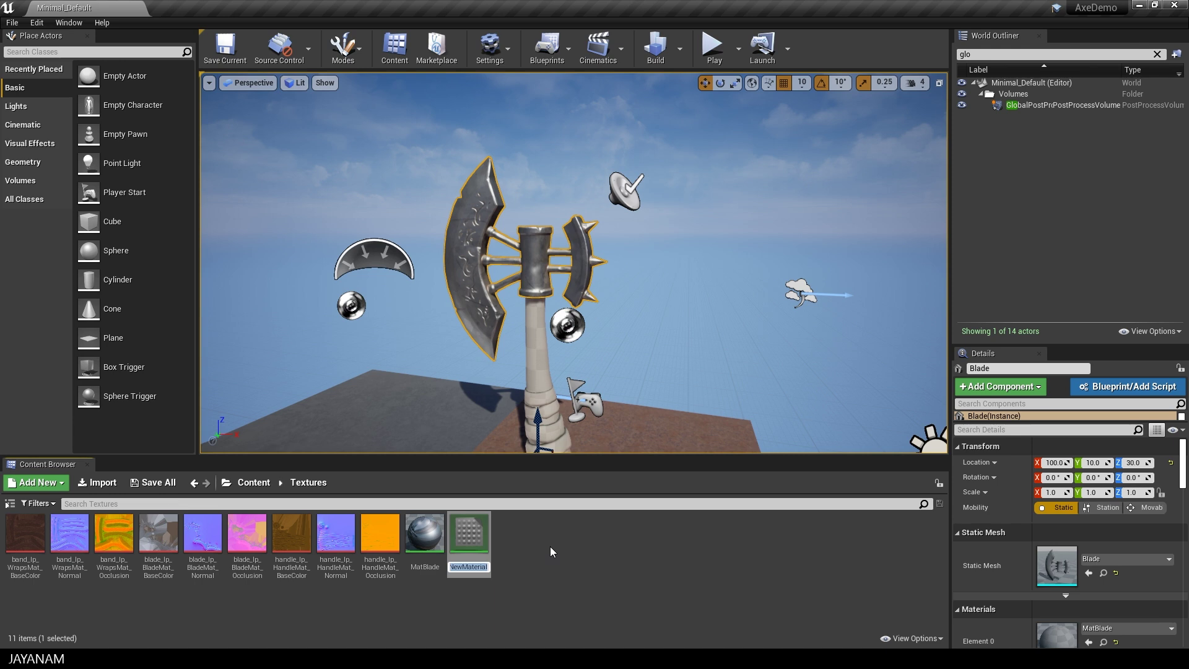
type("MatHandle")
key("Return")
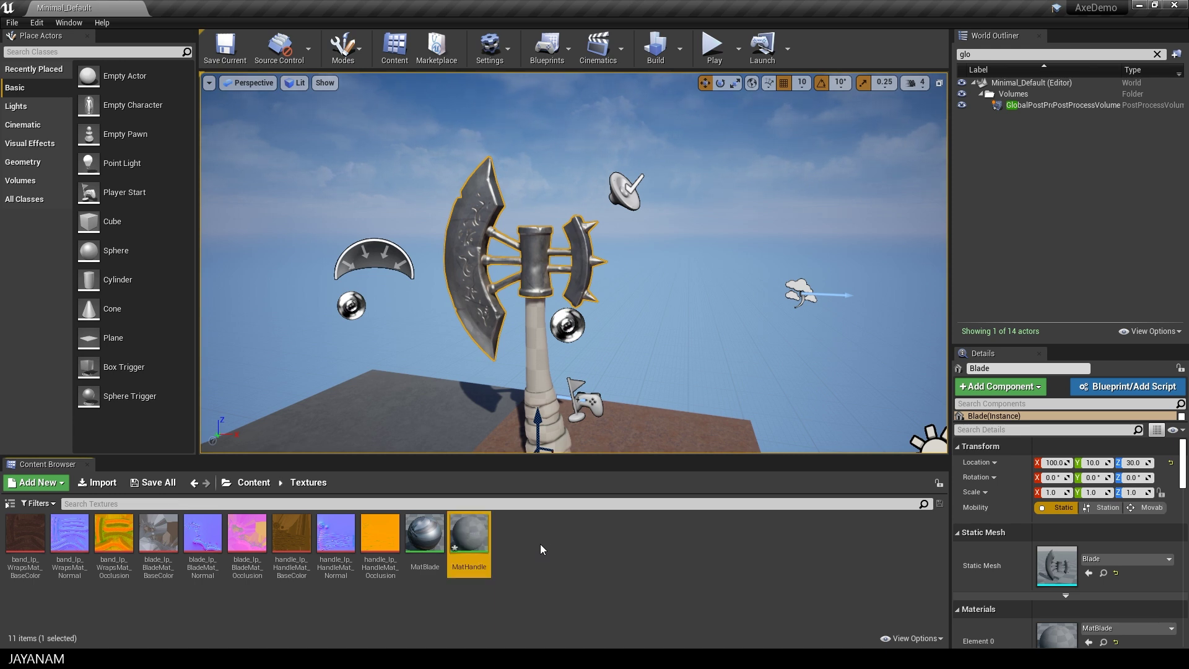
left_click_drag(469, 536, 539, 357)
double_click(469, 535)
left_click_drag(861, 217, 940, 199)
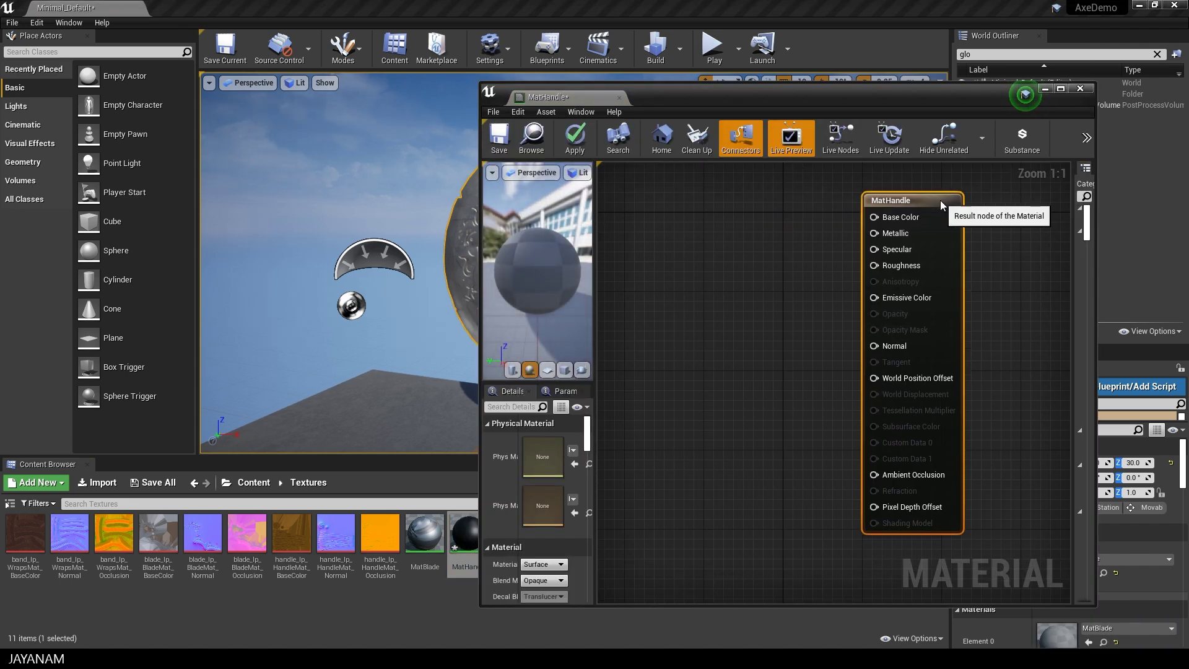
left_click_drag(879, 98, 947, 99)
key("f")
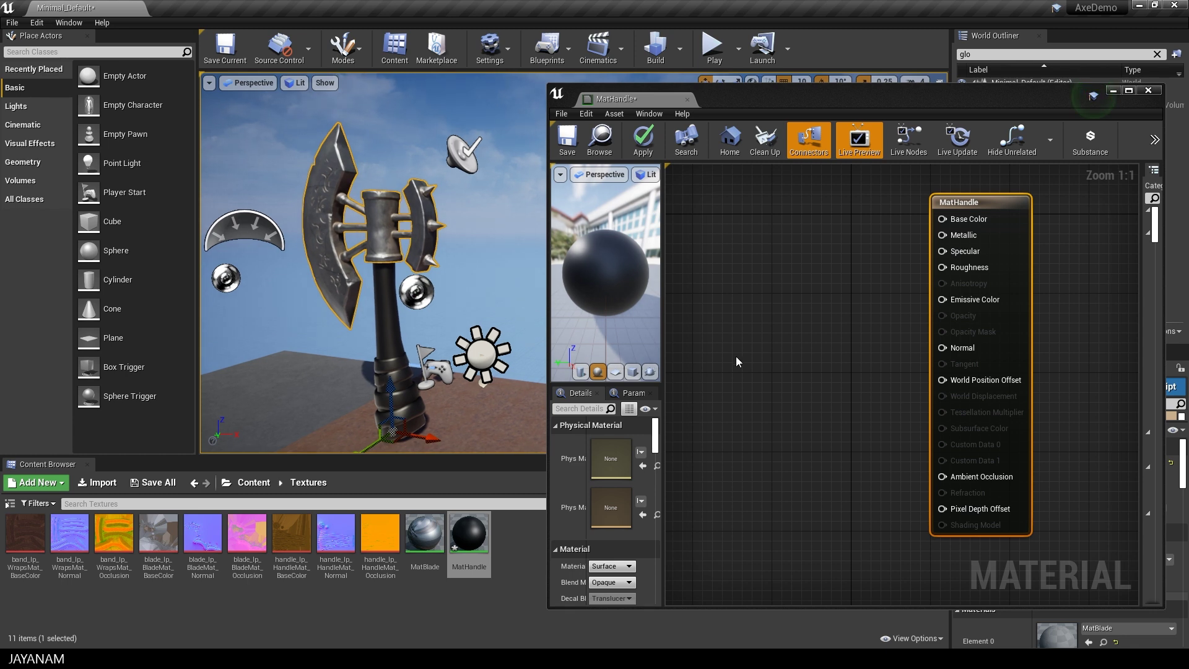
Wire handle BaseColor, Normal and occlusion R/G/B into Base Color, Normal, AO, Roughness, Metallic; save
left_click_drag(292, 535, 718, 248)
left_click_drag(823, 262, 943, 222)
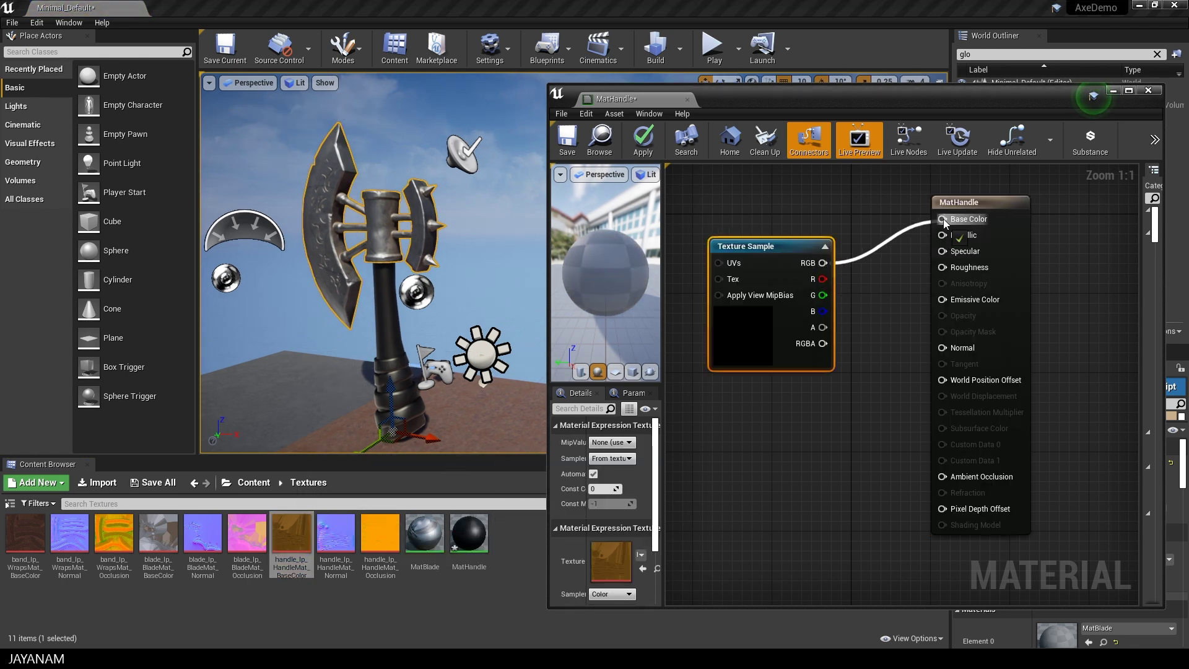
left_click_drag(335, 535, 732, 495)
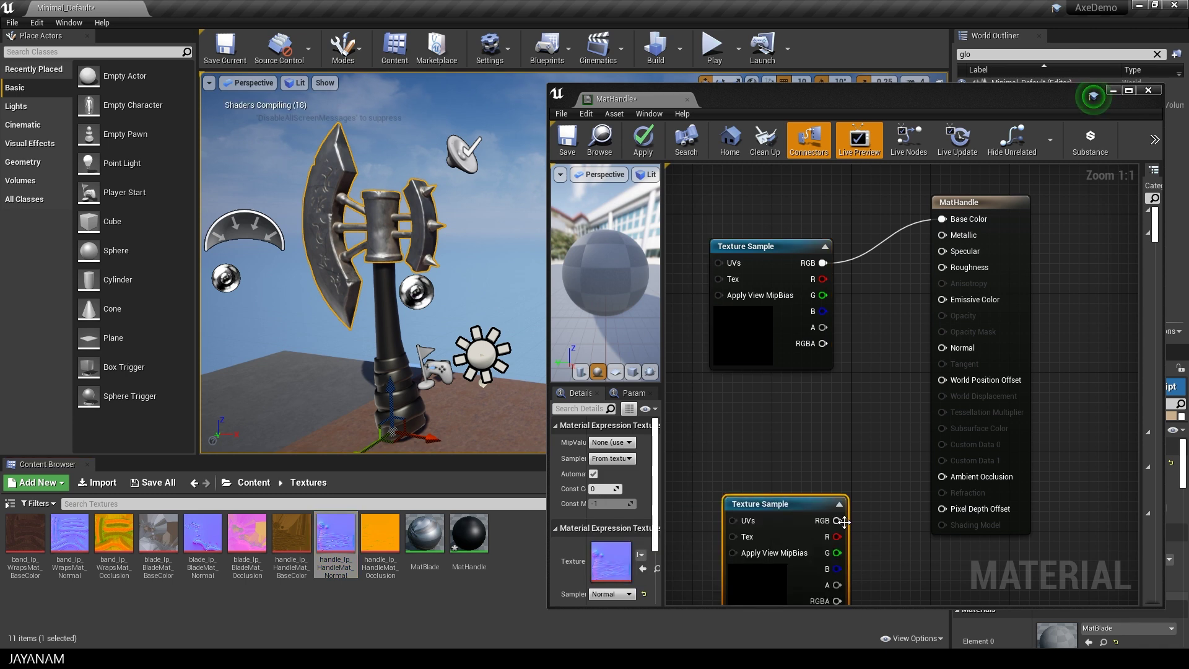
left_click_drag(837, 520, 942, 347)
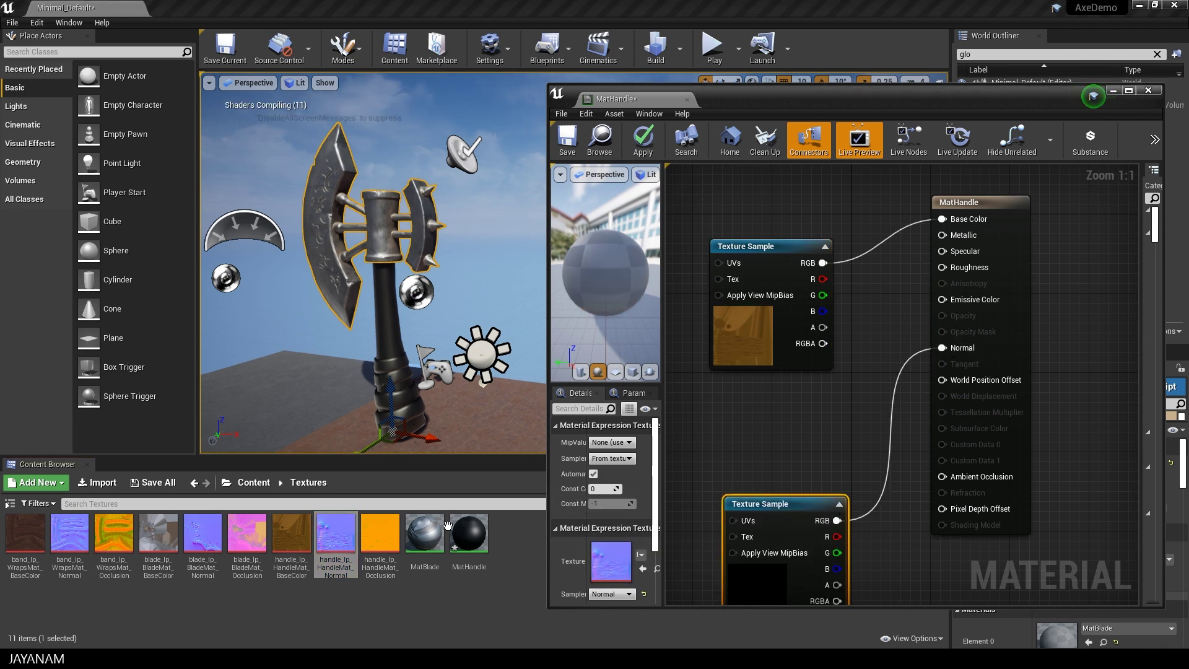
left_click_drag(380, 534, 724, 395)
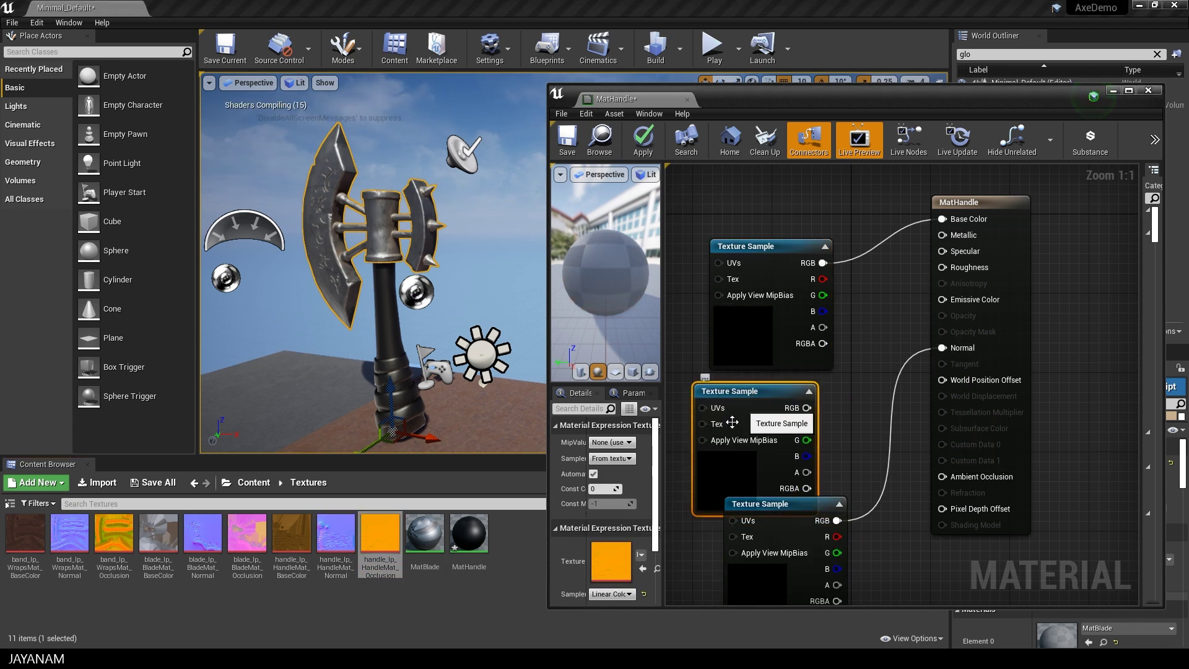
left_click_drag(805, 424, 941, 476)
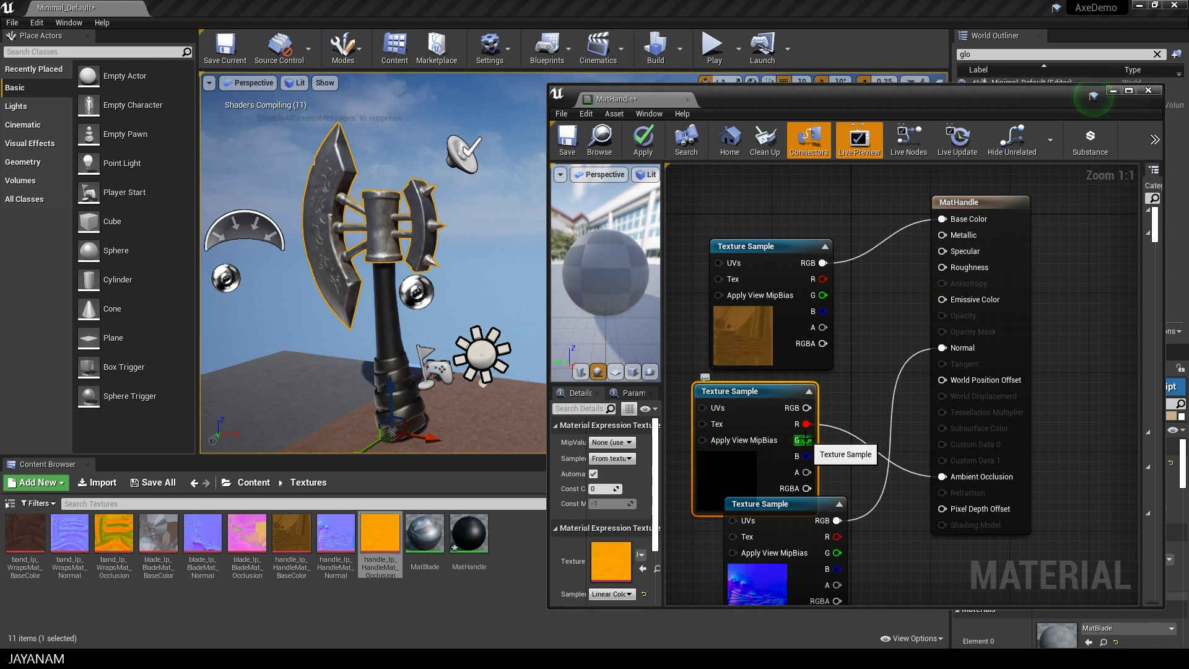
left_click_drag(802, 440, 942, 267)
left_click_drag(806, 457, 942, 236)
left_click(564, 141)
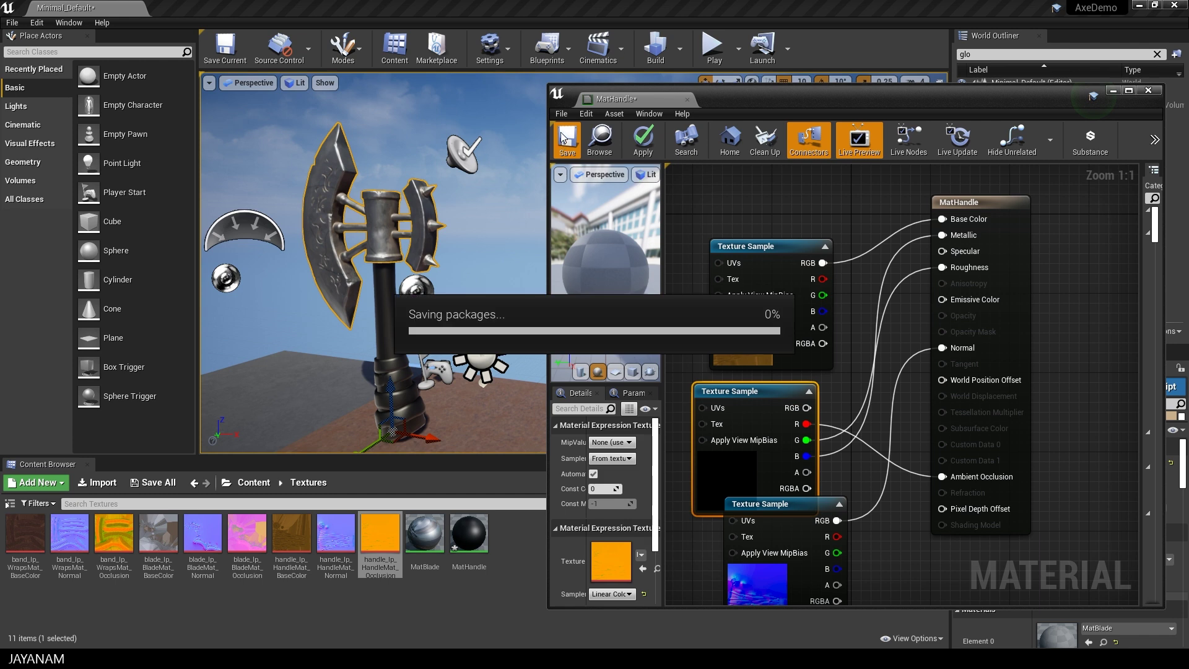
Create a MatWraps material, apply it to the handle wraps, and open it for editing
left_click(1149, 91)
right_click(515, 528)
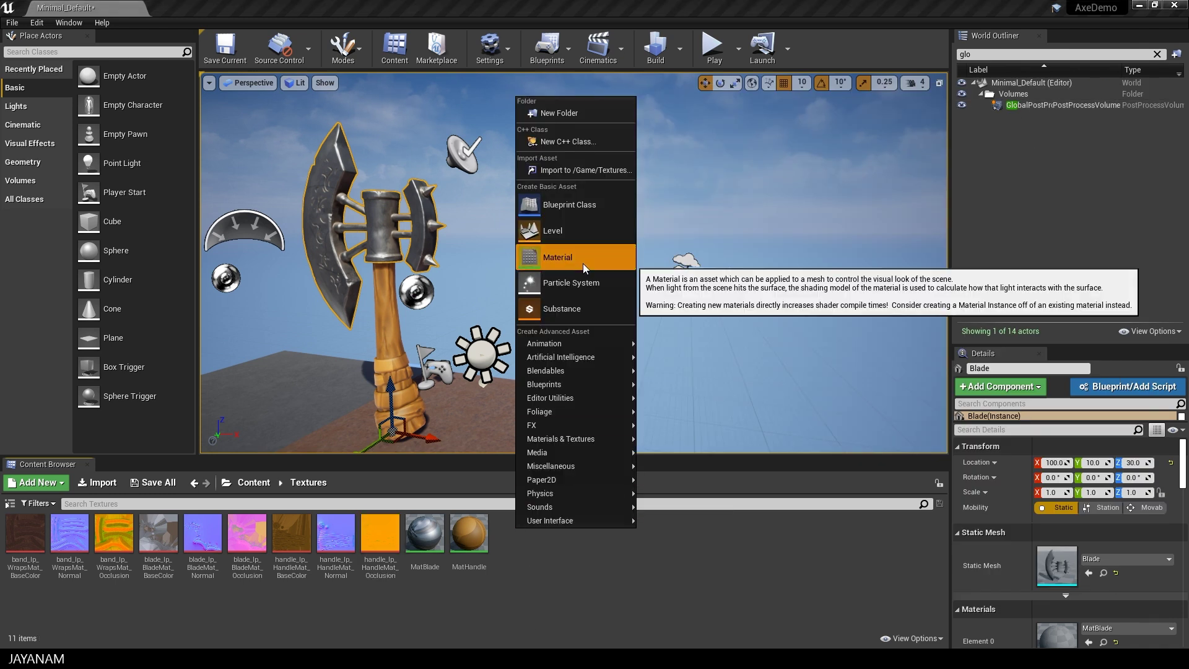
left_click(582, 262)
type("MatWr")
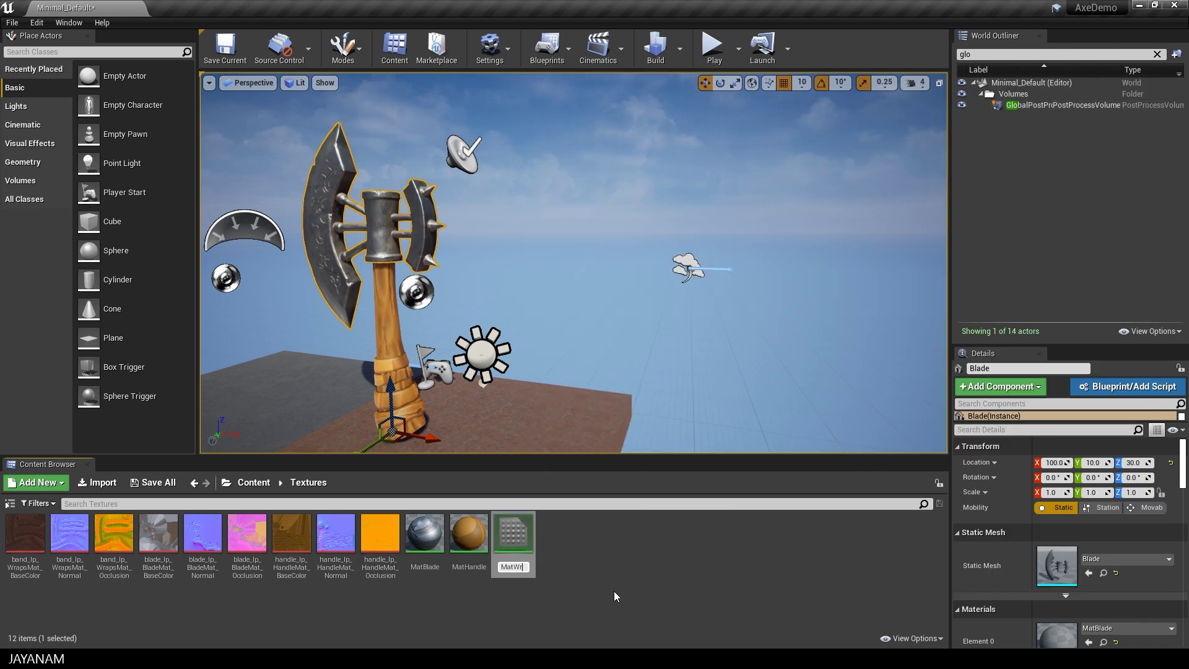
type("aps")
key("Return")
left_click_drag(513, 534, 401, 400)
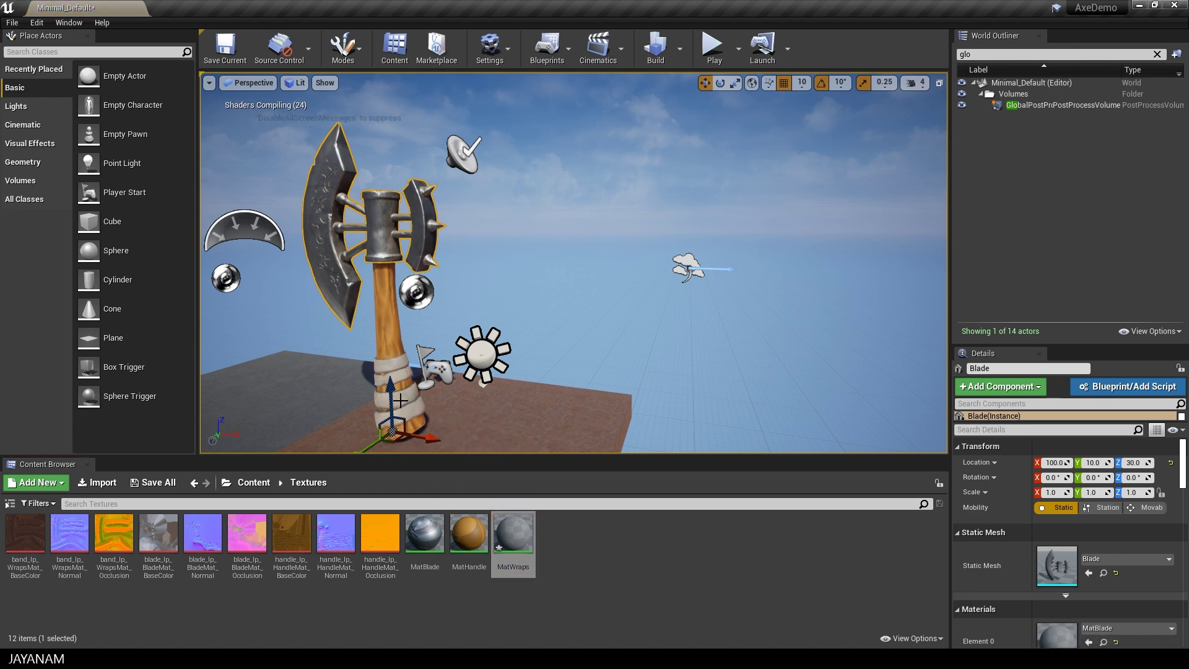
double_click(513, 534)
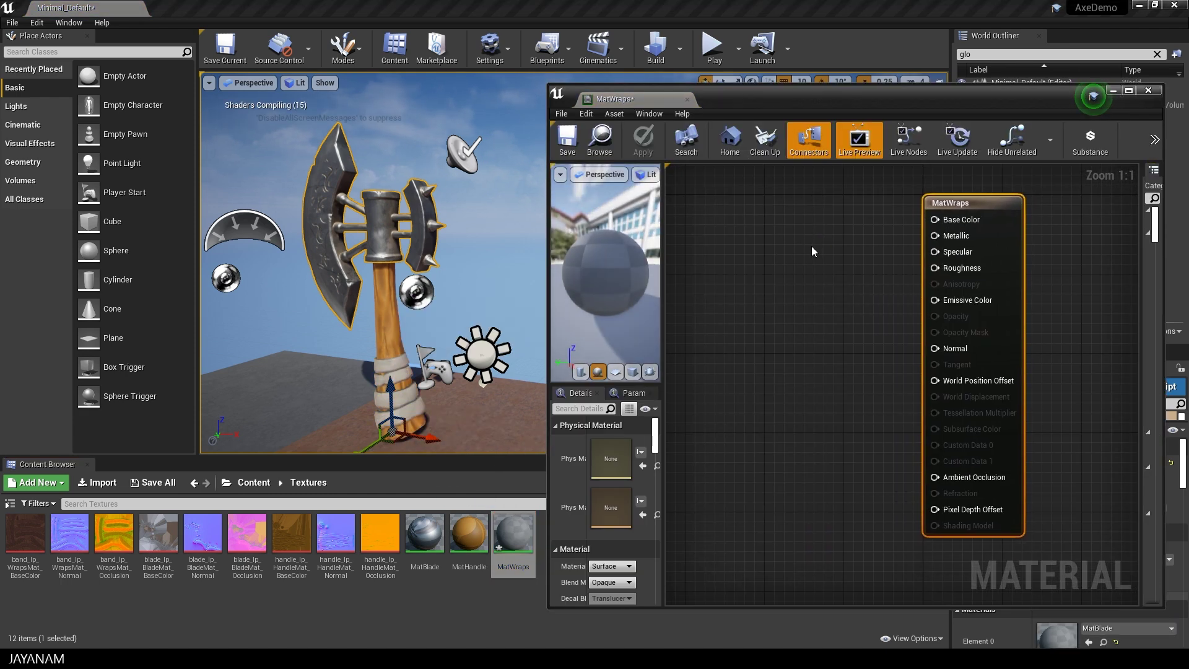
Add the wraps textures, wiring Normal, occlusion red to Ambient Occlusion, green to Roughness; save MatWraps
left_click_drag(25, 532, 935, 219)
left_click_drag(69, 545, 740, 458)
left_click_drag(848, 473, 935, 348)
left_click_drag(114, 534, 782, 347)
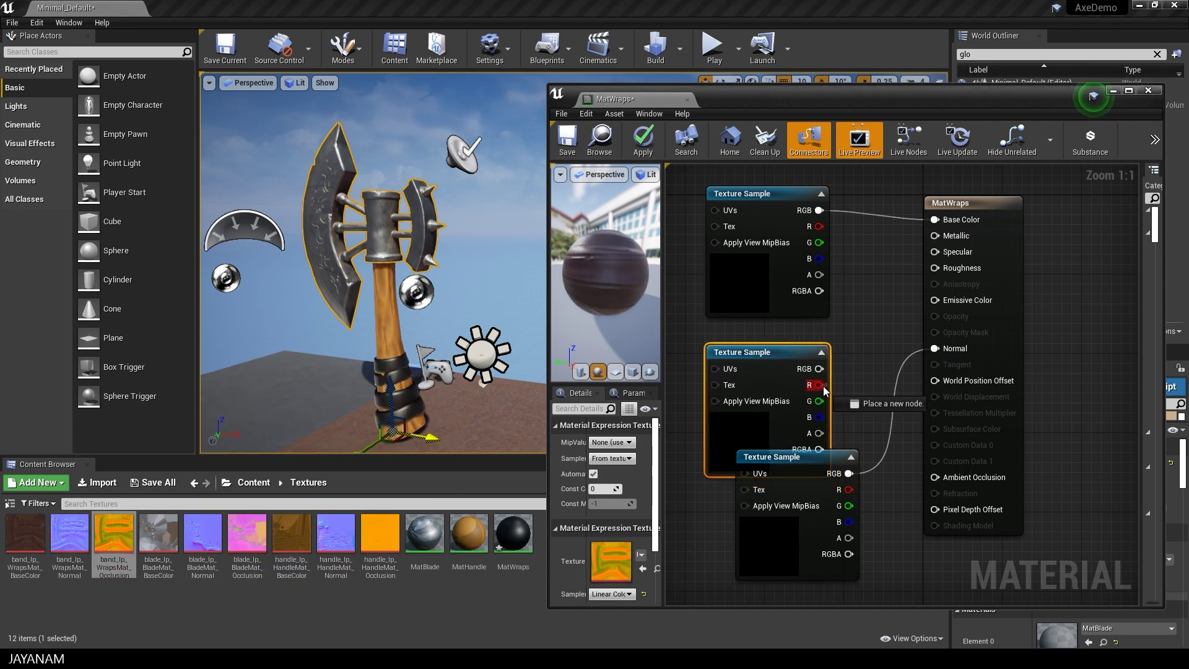
left_click_drag(818, 385, 935, 477)
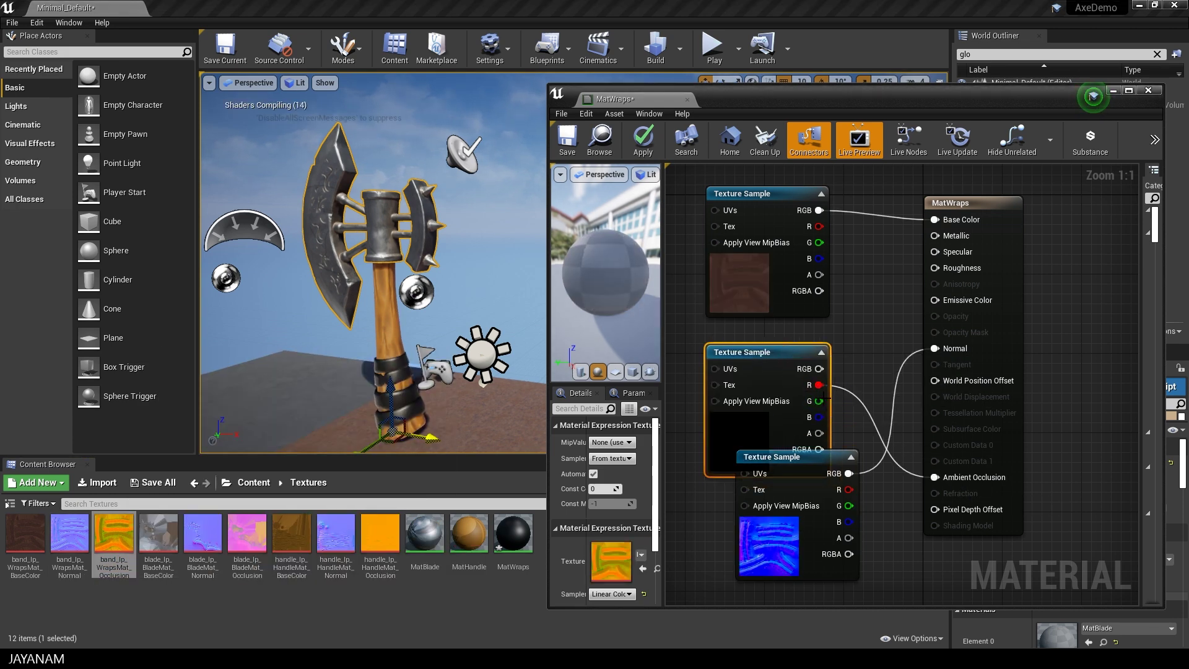
left_click_drag(818, 401, 935, 236)
key("ctrl+s")
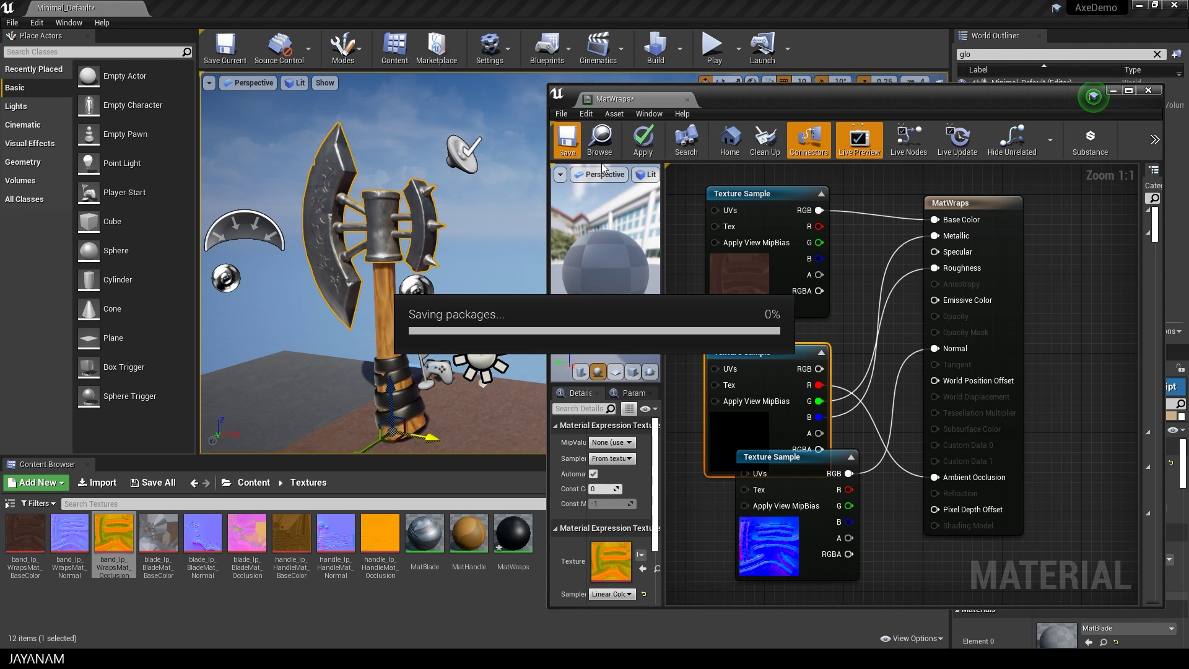
Close the MatWraps editor, move the camera toward the axe, and start Play In Editor with Alt+P
left_click(1148, 91)
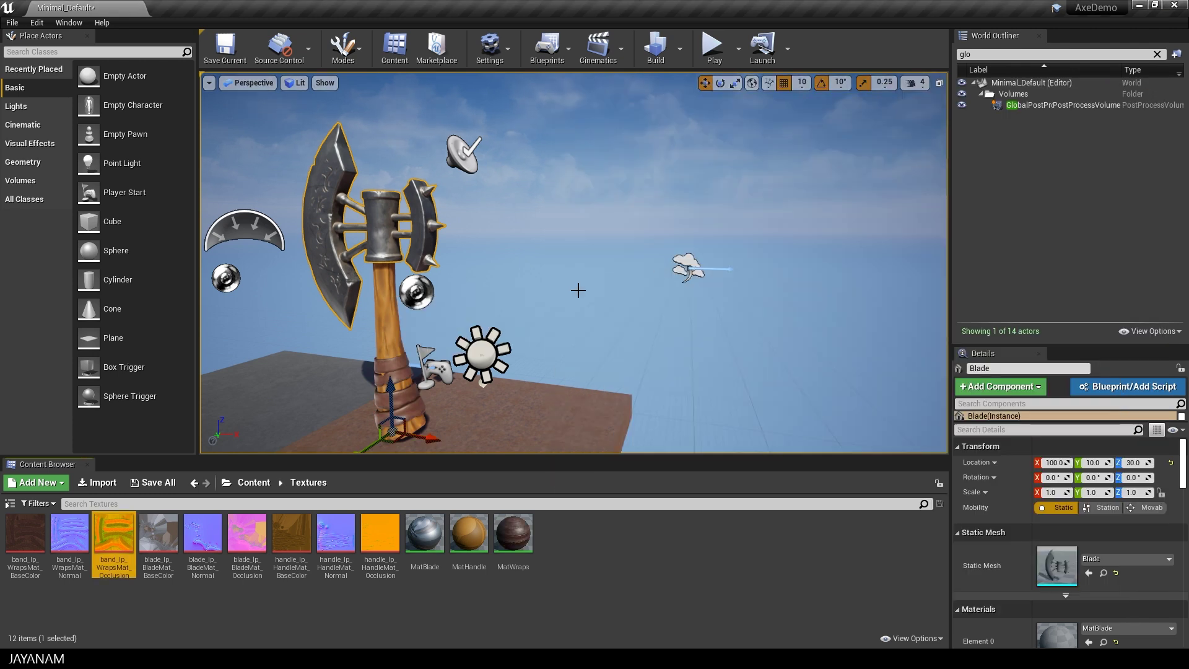
right_click_drag(582, 287, 564, 290)
key("alt+p")
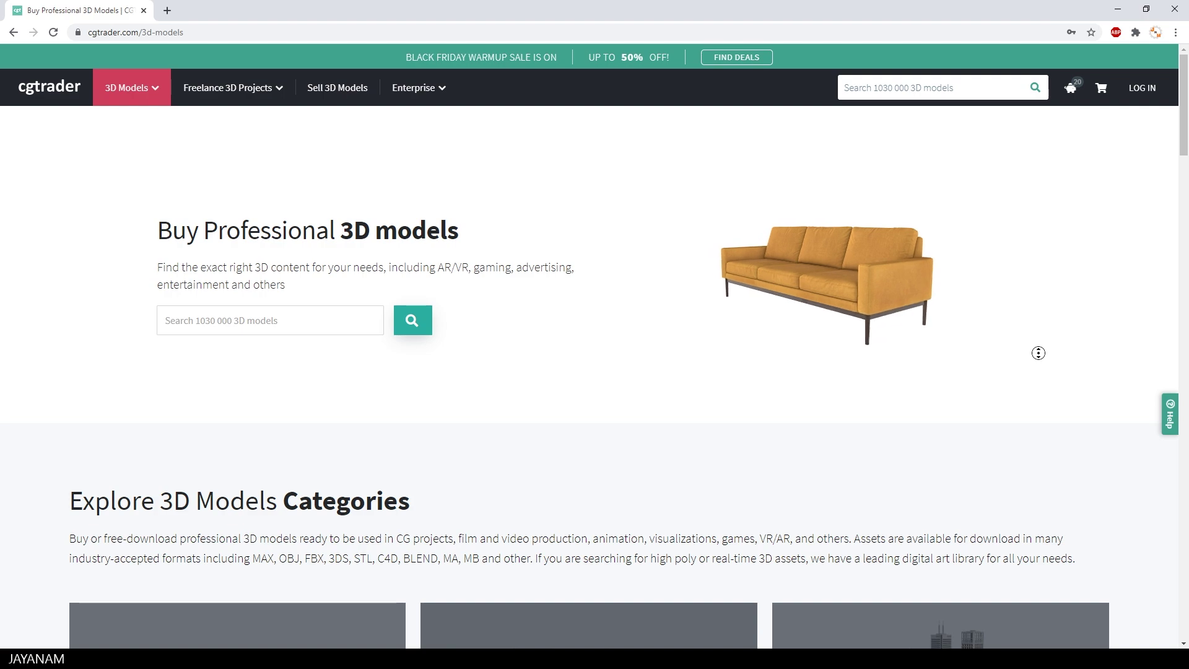
Open the Storage Pack warehouse model and view its loading docks and warehouse floor gallery images
scroll(1037, 353, "down", 10)
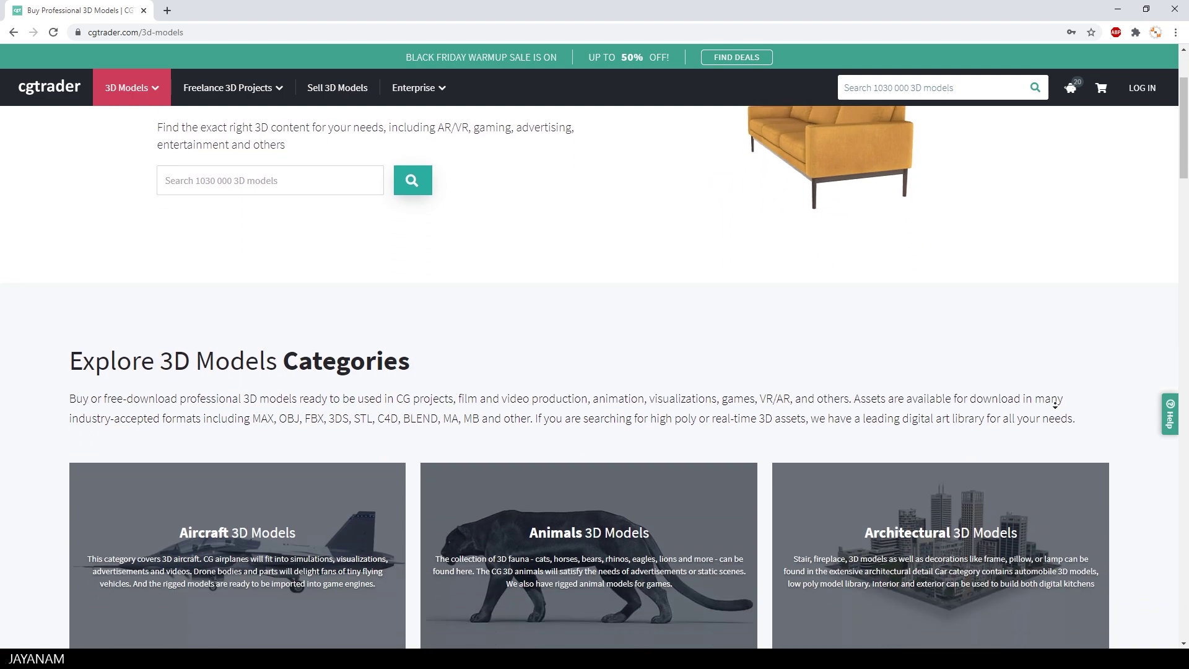
scroll(1054, 405, "down", 13)
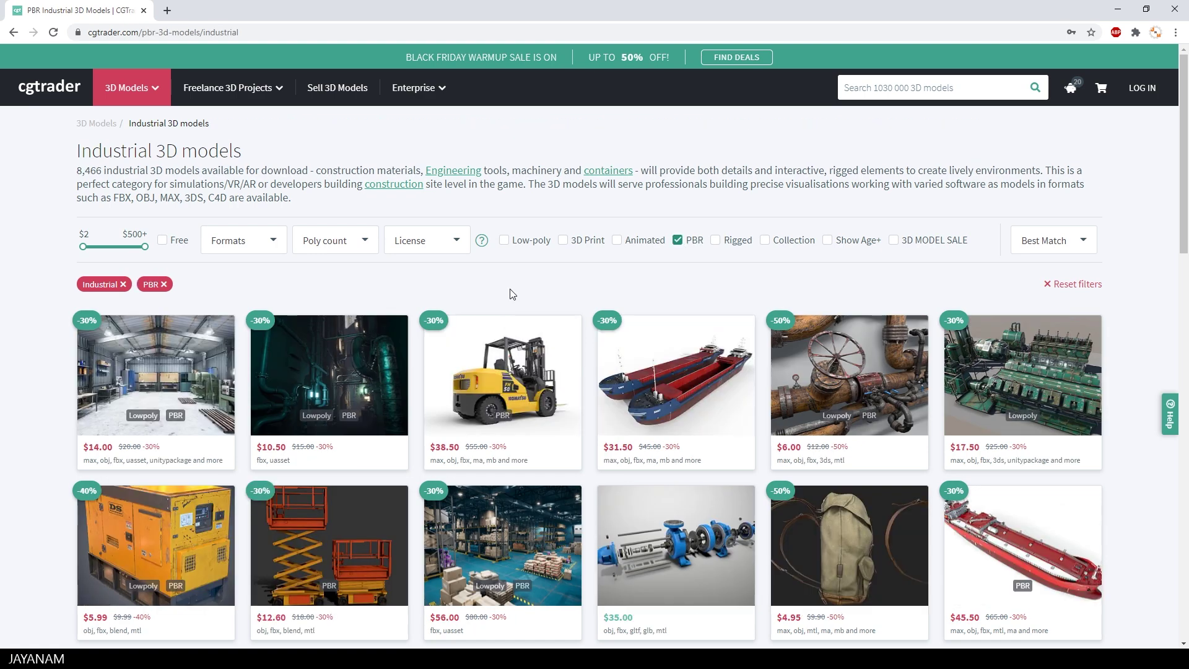
left_click(514, 533)
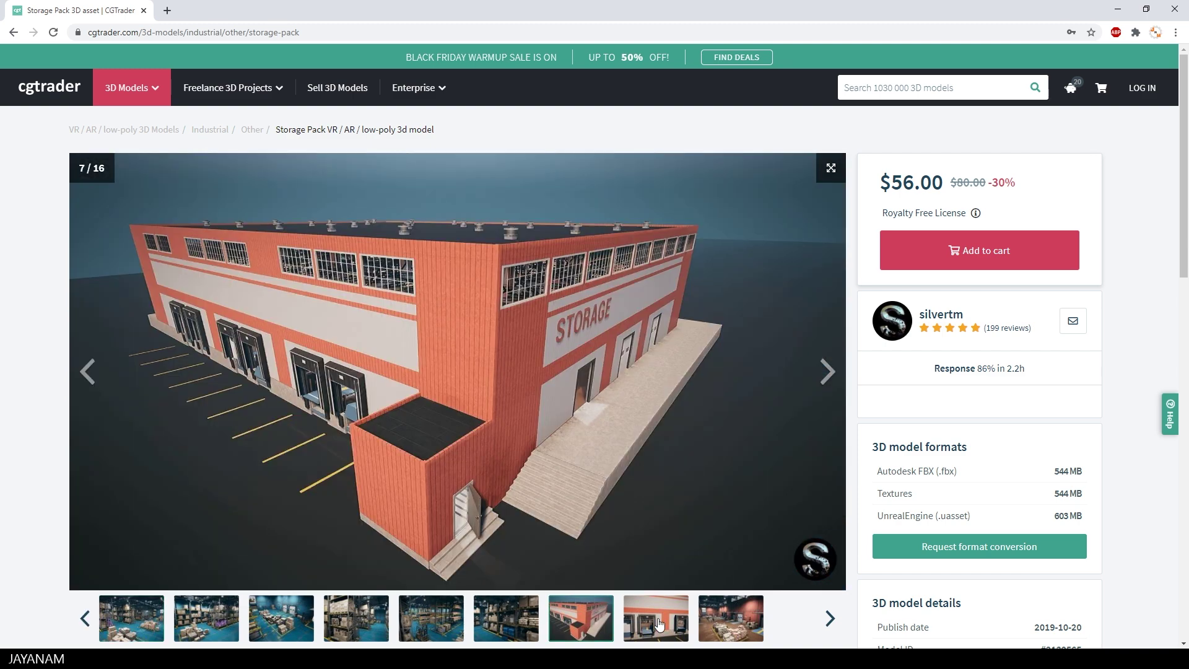
left_click(659, 624)
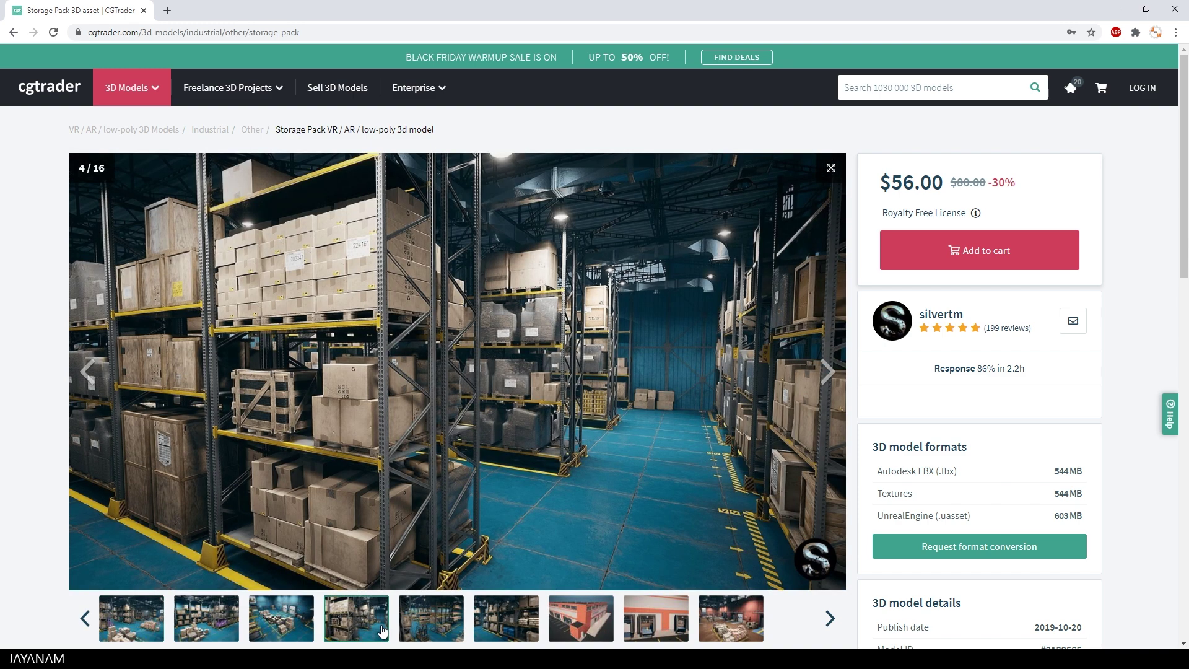
left_click(286, 629)
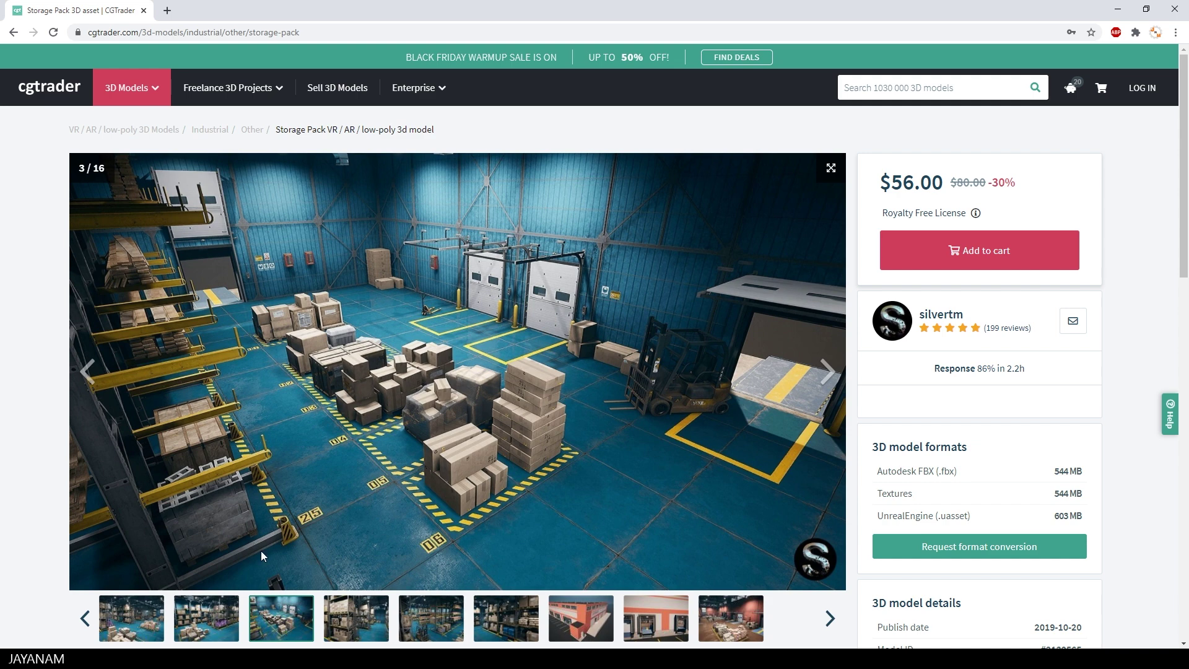
mouse_move(140, 97)
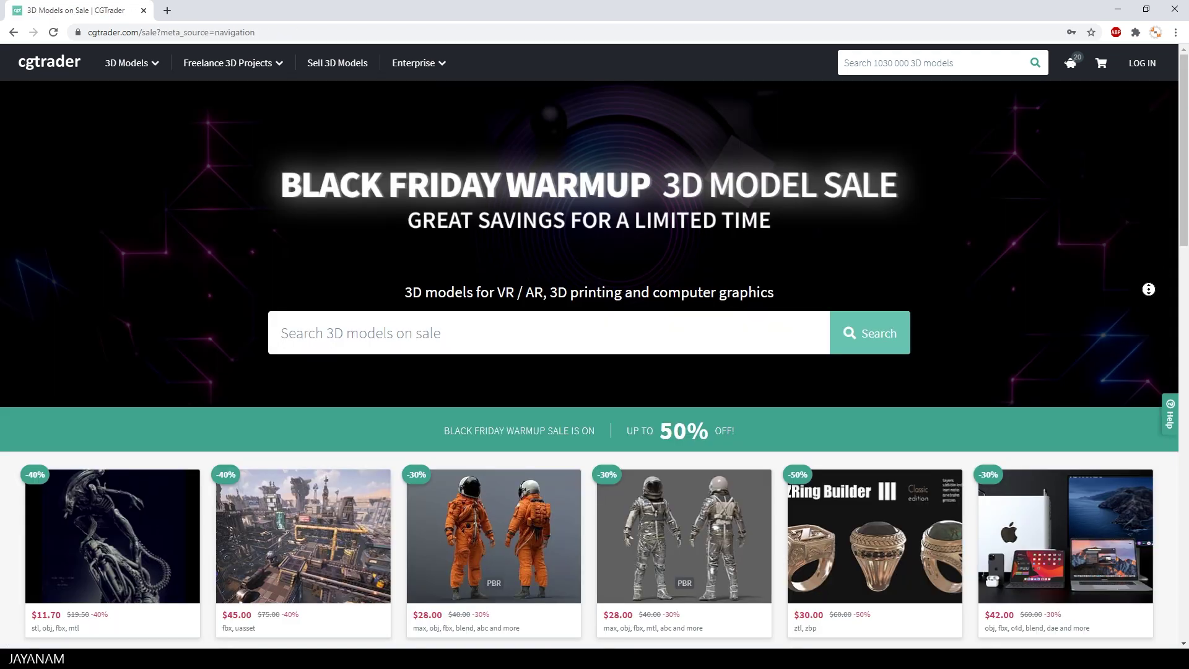
Scroll down the sale page to browse more discounted models, such as the $12.50 Horns model
middle_click(1149, 291)
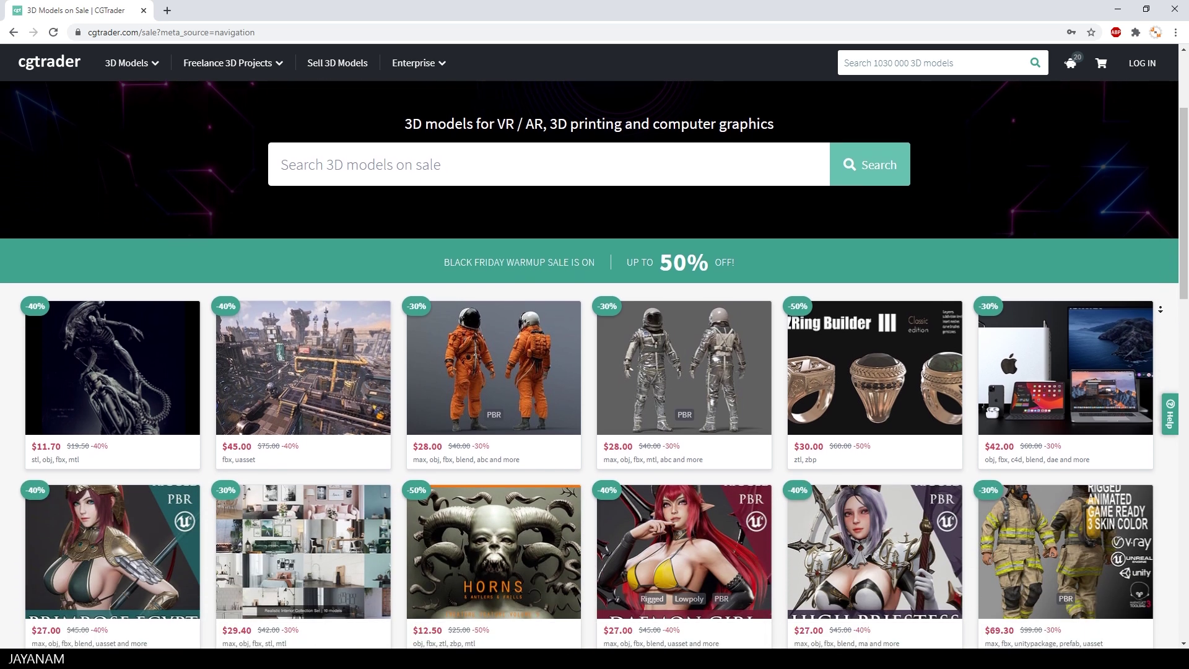